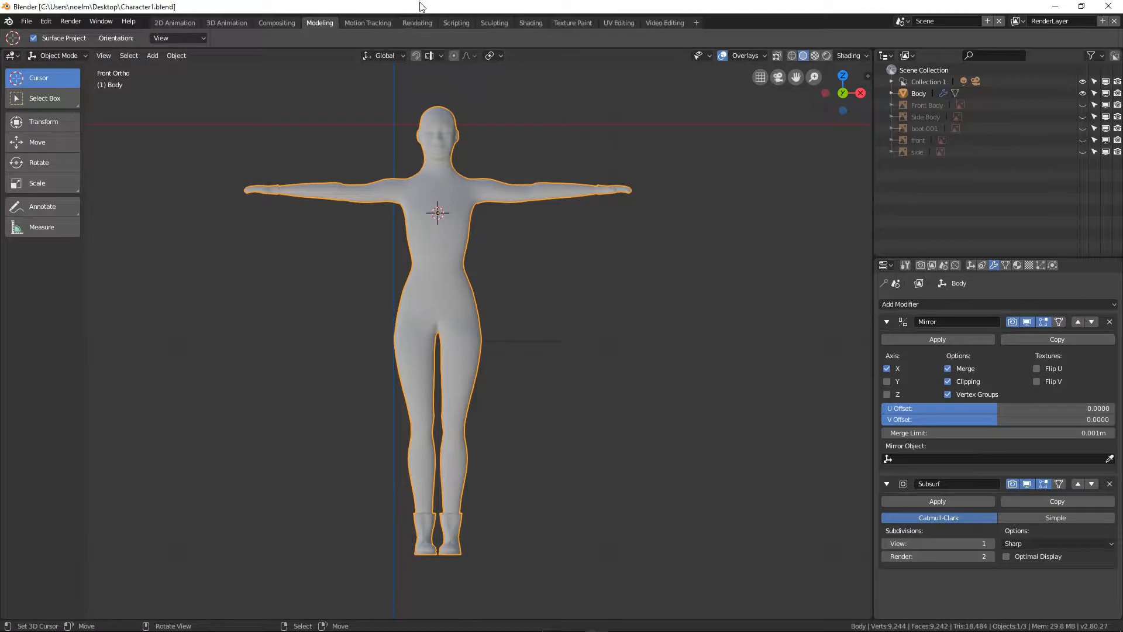
# Add a single-bone armature and lower it along Z to about -0.86 m so its base sits at the pelvis.
pyautogui.hotkey('shift', 'a')
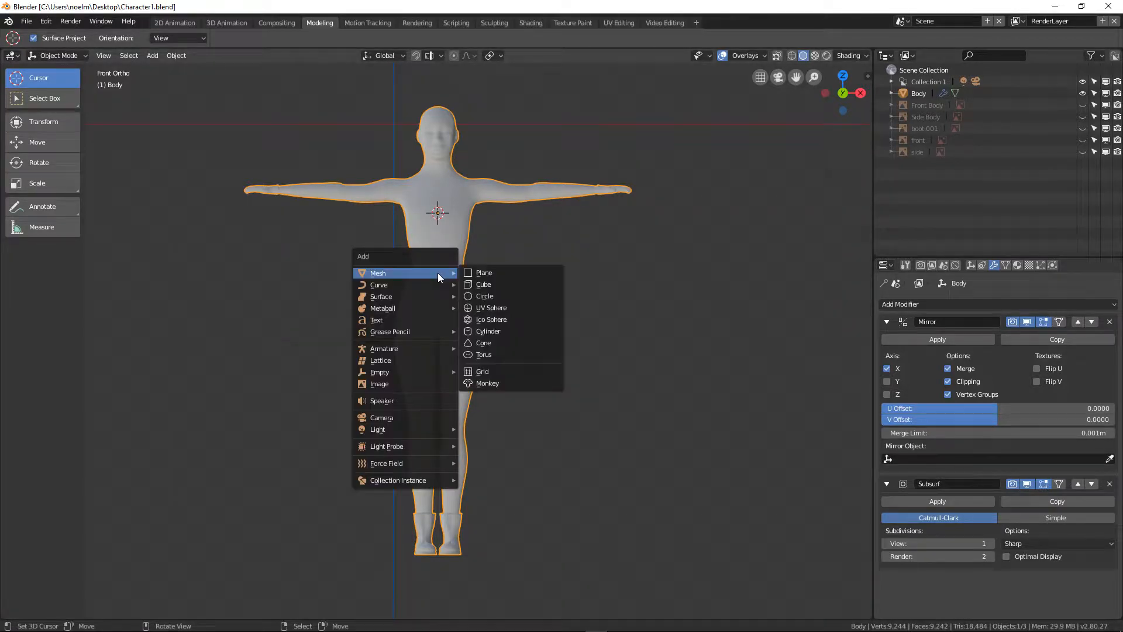
pyautogui.moveTo(423, 349)
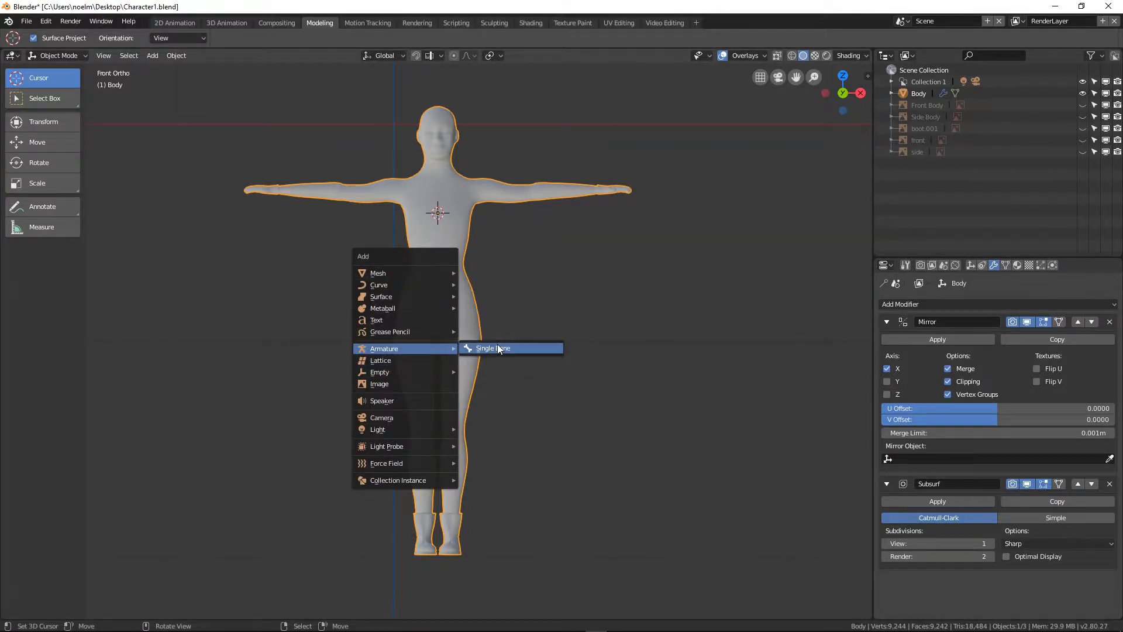
pyautogui.click(498, 348)
pyautogui.scroll(-7, 455, 164)
pyautogui.scroll(6, 449, 180)
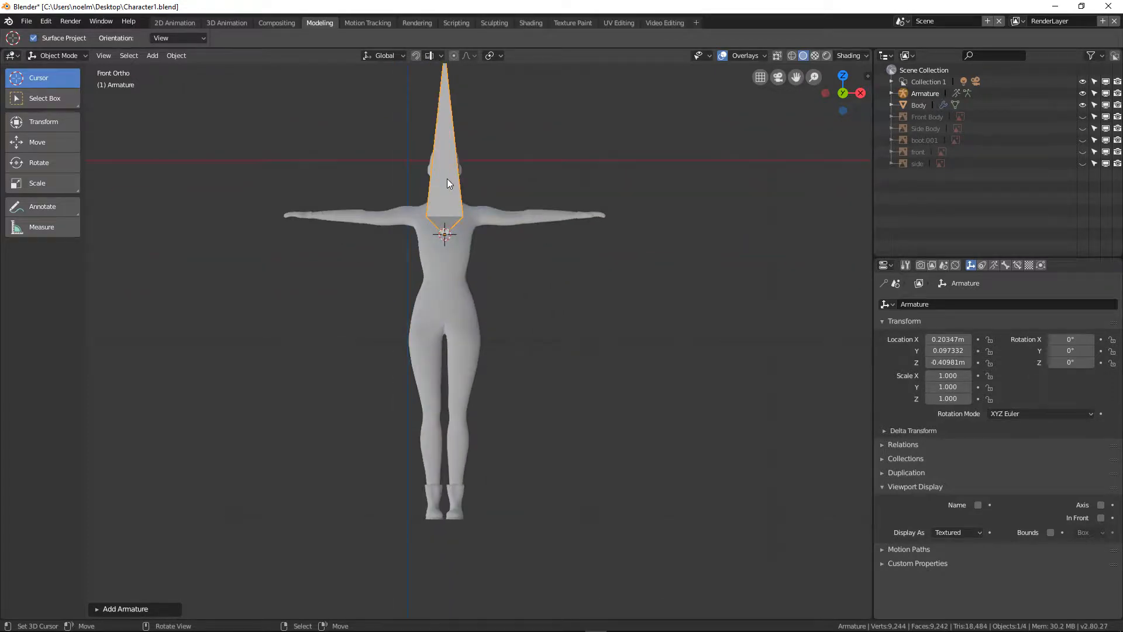
pyautogui.press('g')
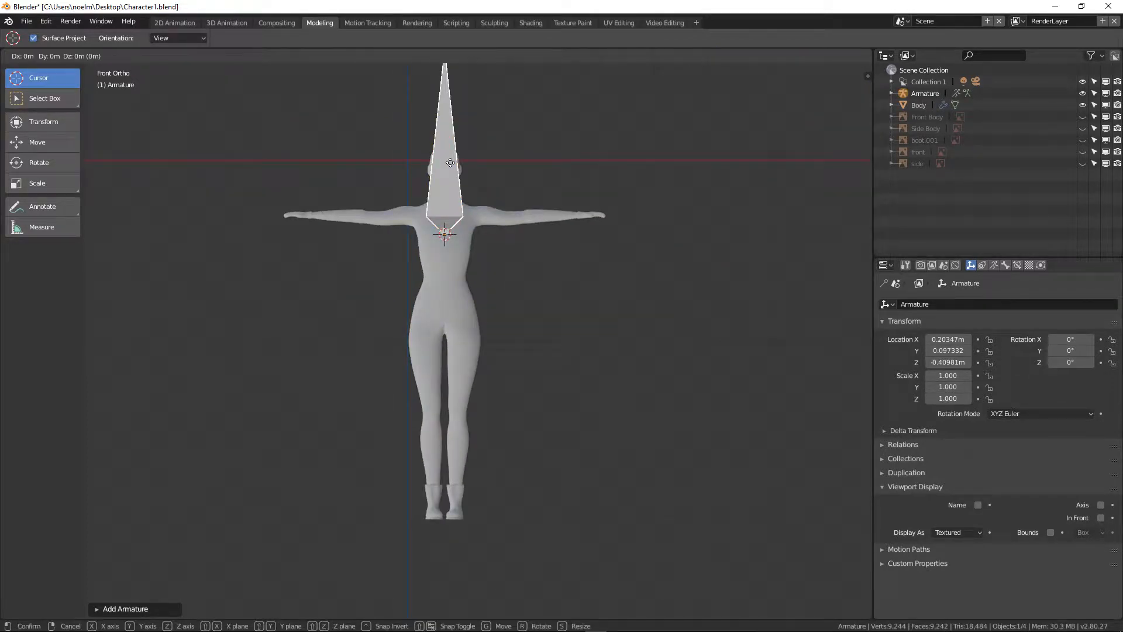
pyautogui.press('z')
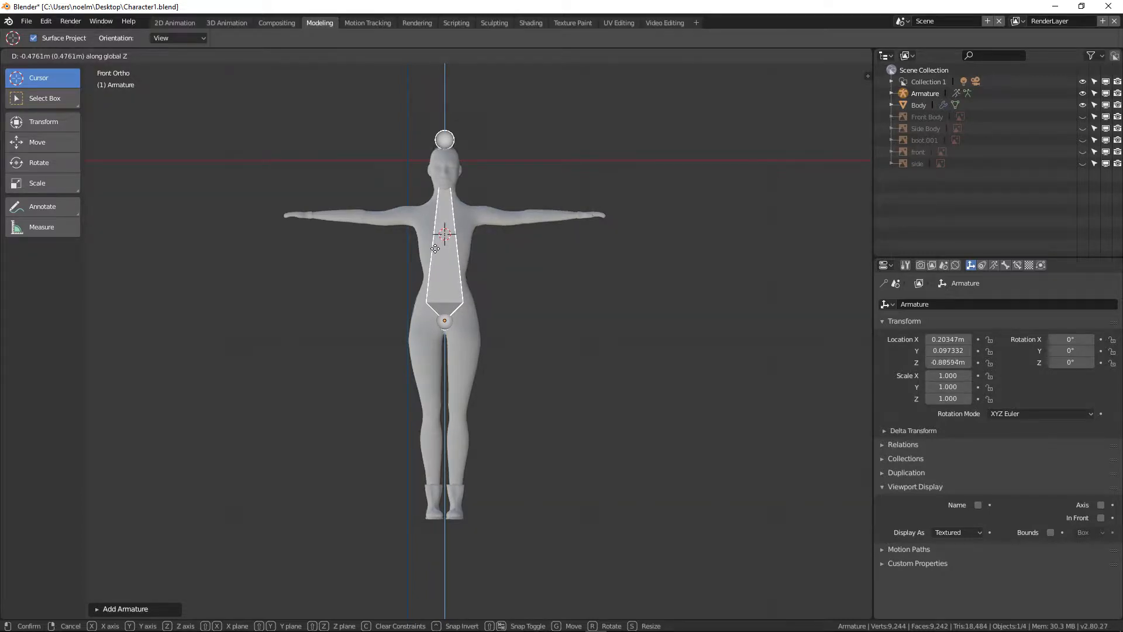
pyautogui.click(437, 245)
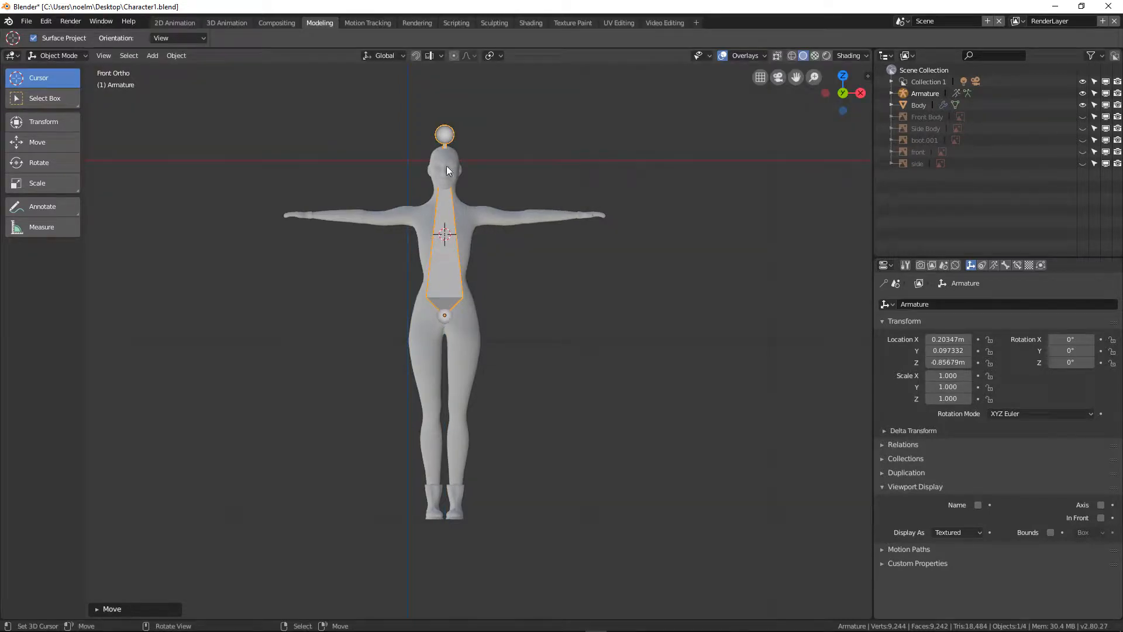
# In Edit Mode, lower the bone's tip along Z to waist height inside the body.
pyautogui.press('Tab')
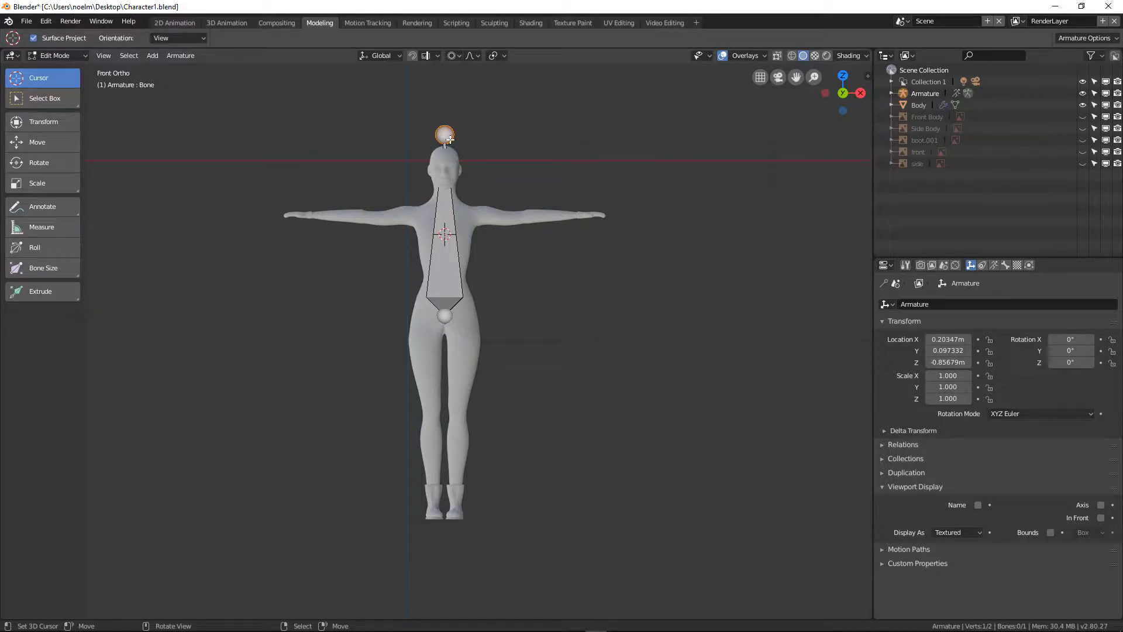
pyautogui.press('g')
pyautogui.press('z')
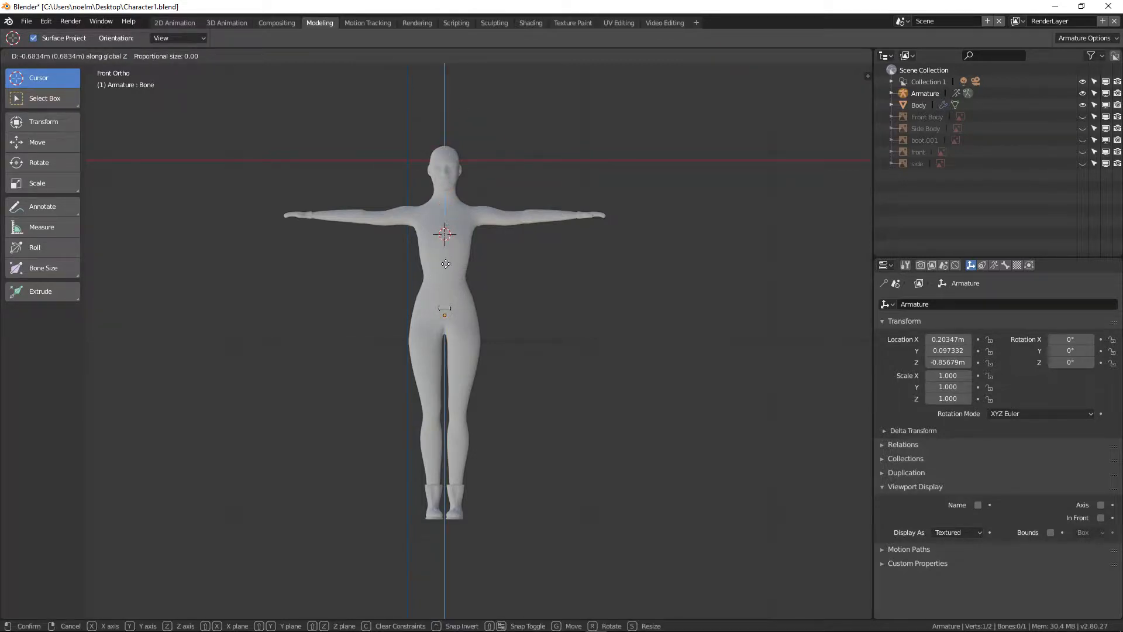
pyautogui.click(446, 286)
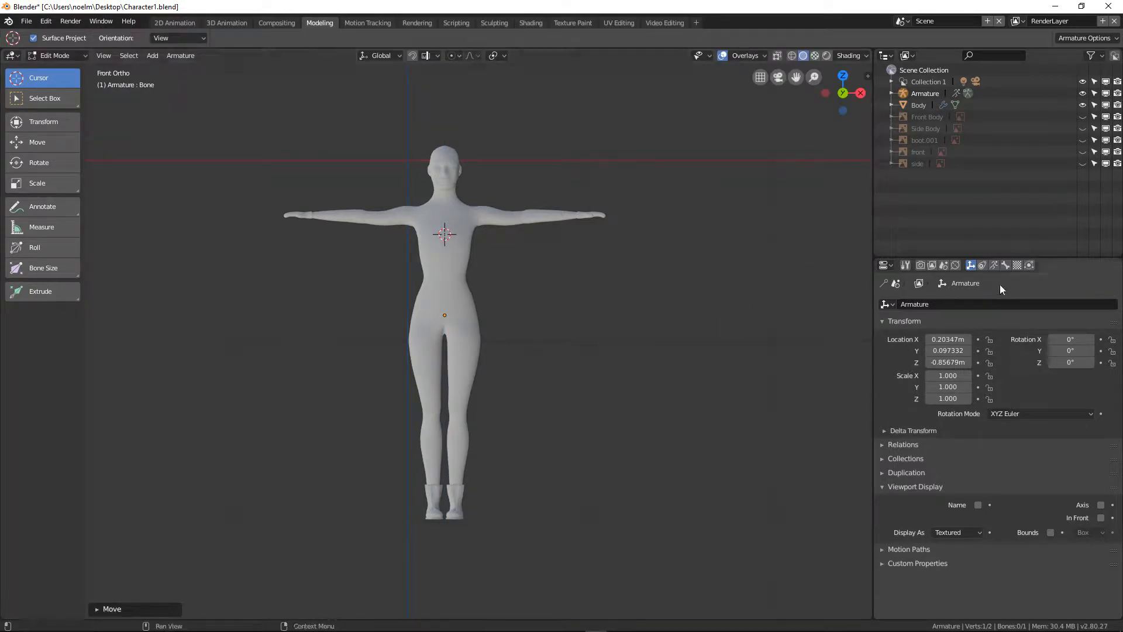
# Set the armature's display to In Front so its bones show through the body.
pyautogui.click(994, 267)
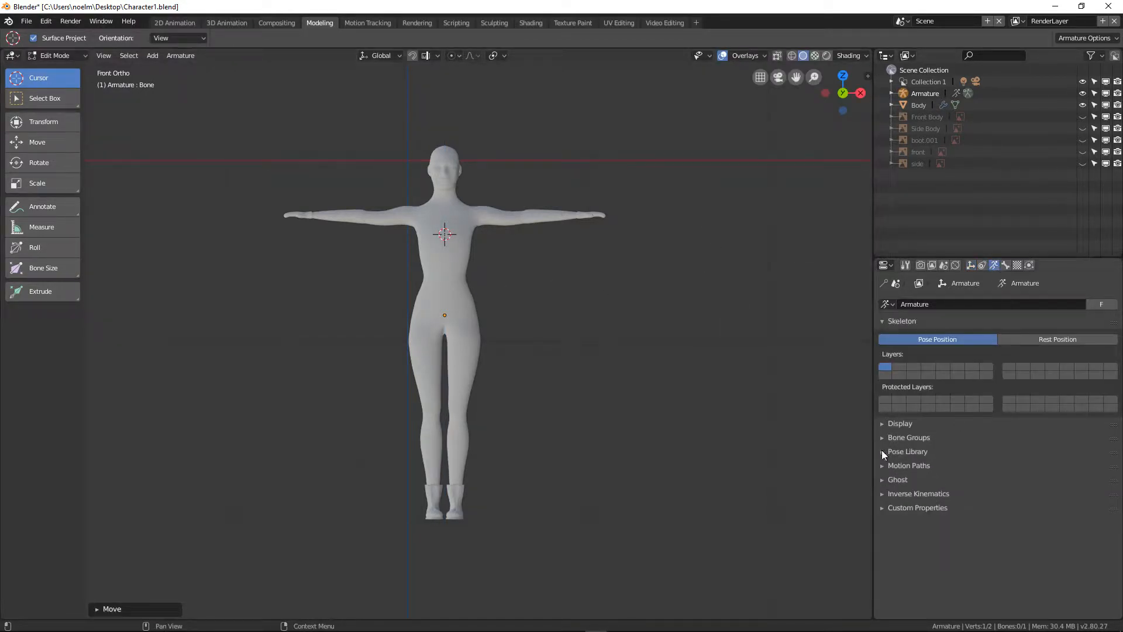
pyautogui.click(883, 425)
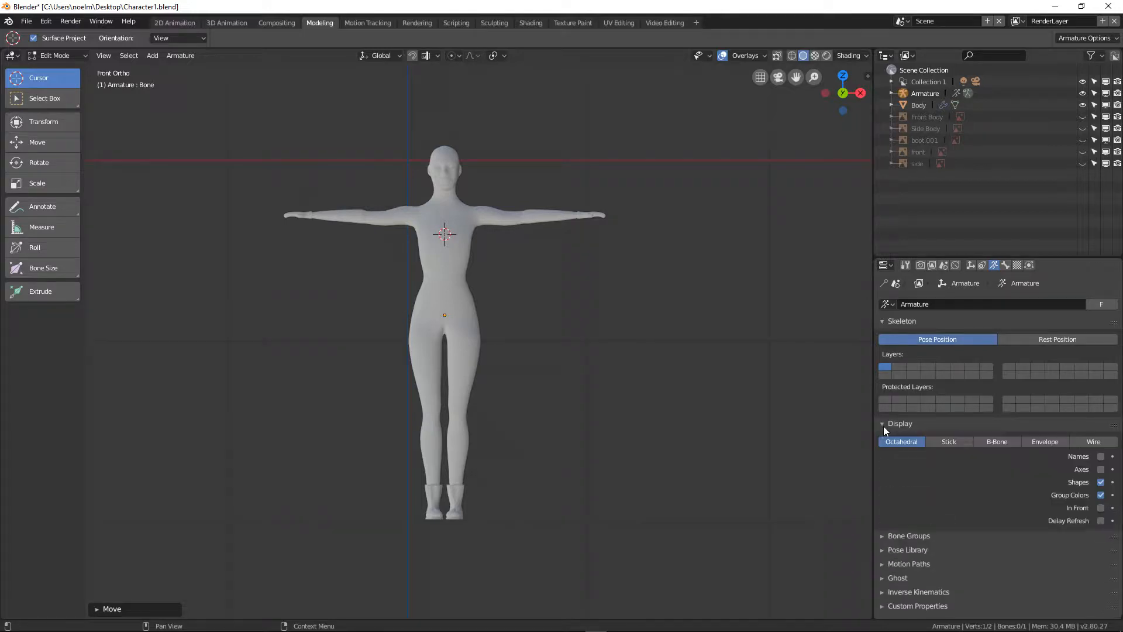
pyautogui.click(1101, 508)
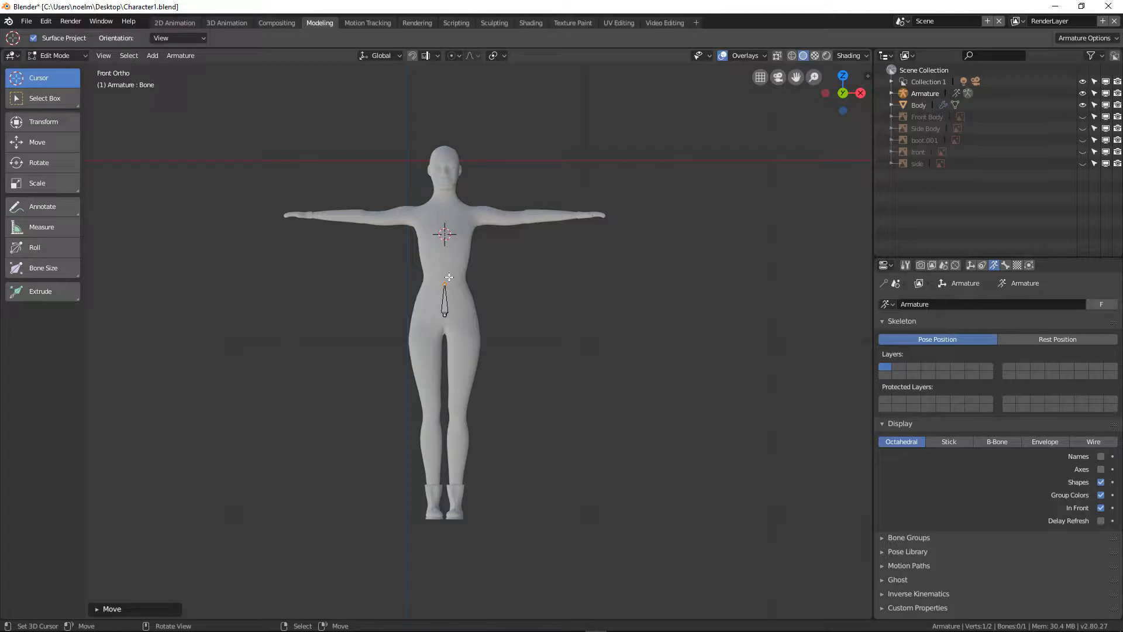
# Extrude three bones upward from the pelvis bone's tip to form a spine ending at the upper chest.
pyautogui.scroll(3, 448, 276)
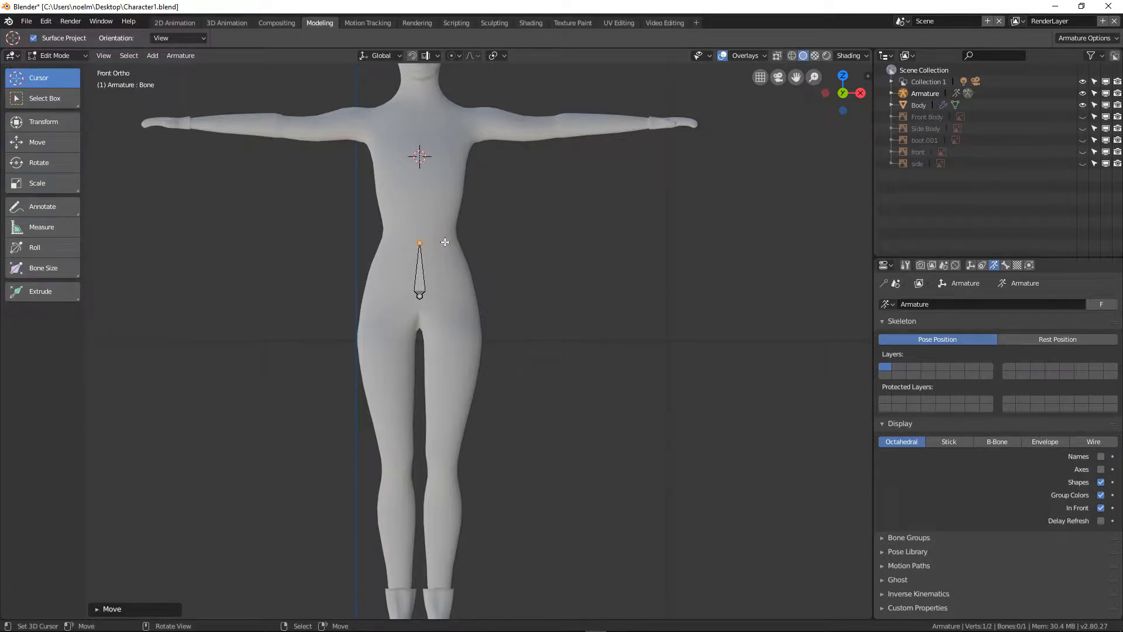
pyautogui.press('e')
pyautogui.click(443, 193)
pyautogui.press('e')
pyautogui.click(444, 140)
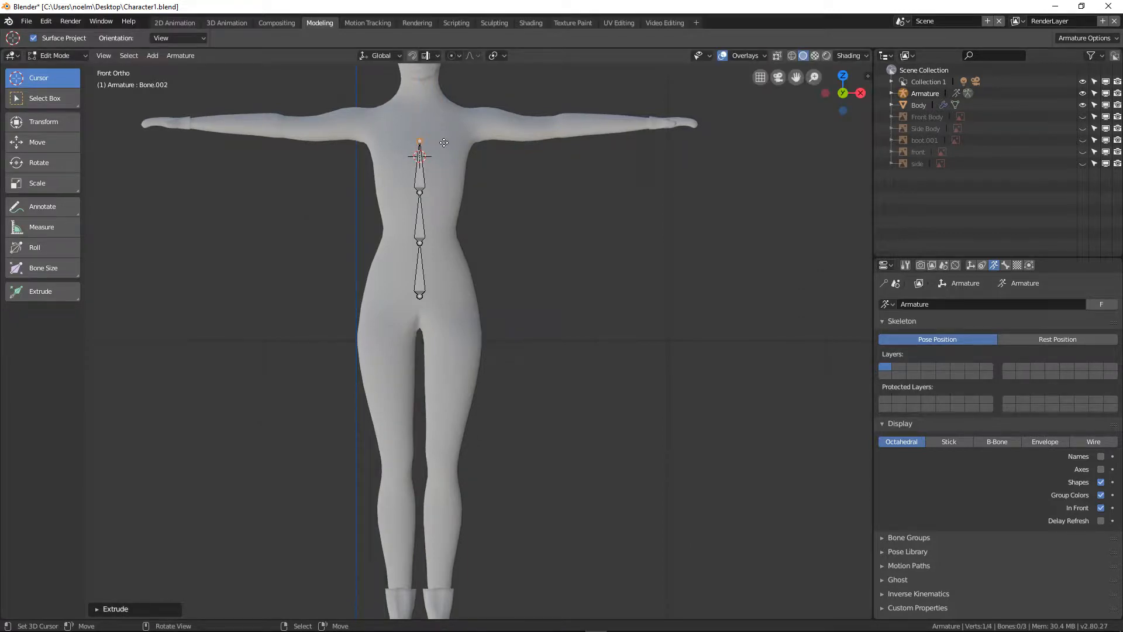
pyautogui.press('e')
pyautogui.click(433, 105)
pyautogui.press('z')
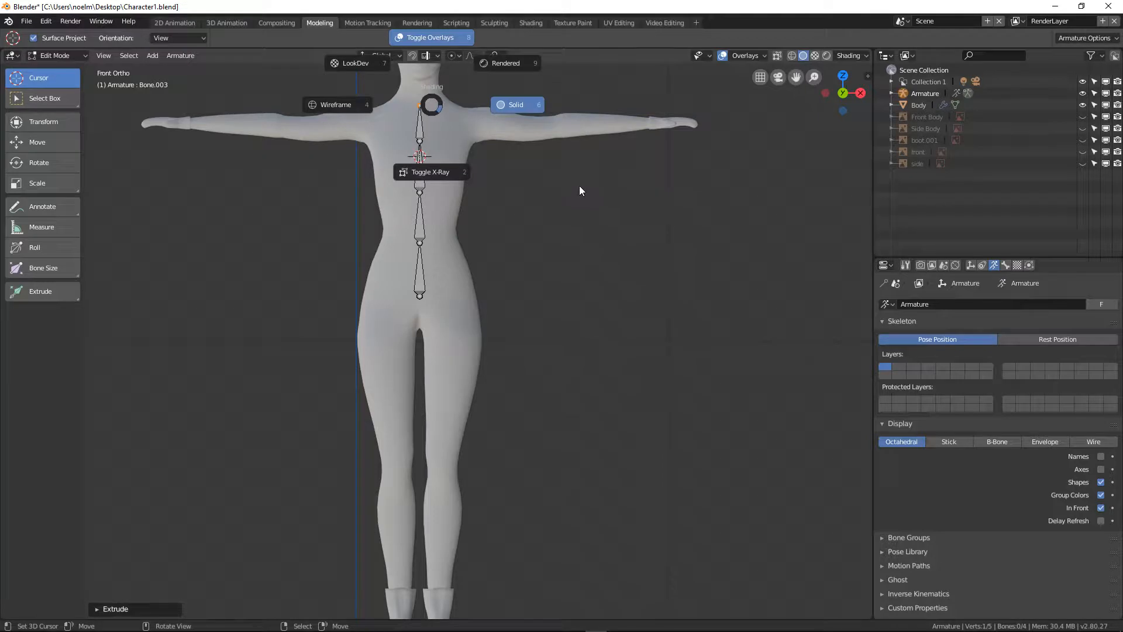
pyautogui.click(672, 236)
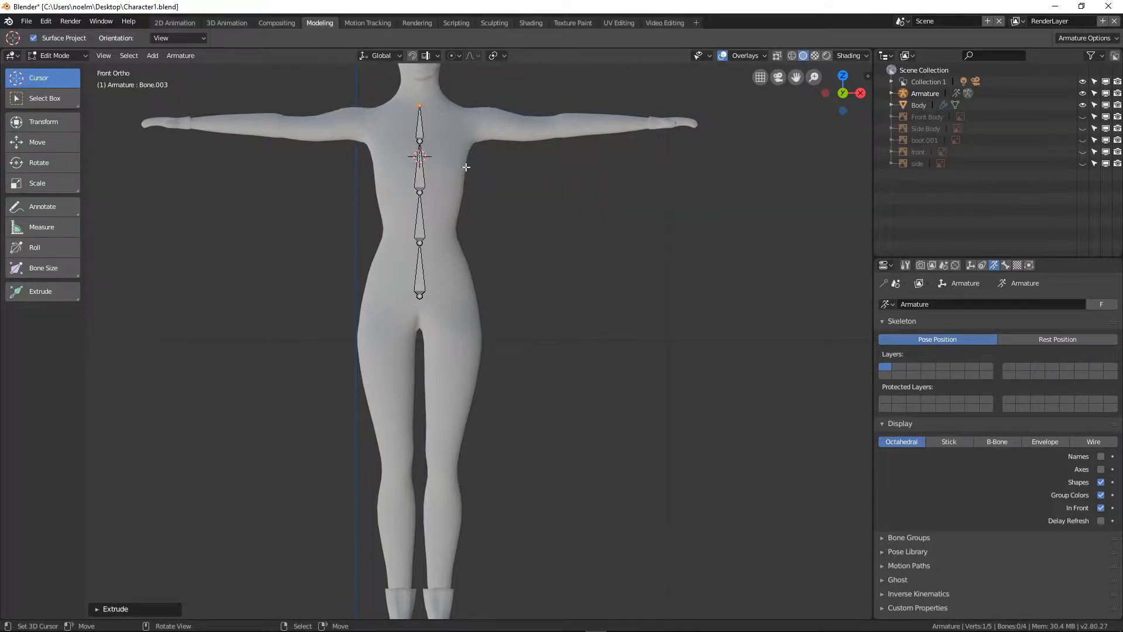
# Extrude a neck bone and a head bone straight up along Z from the spine to the top of the head.
pyautogui.scroll(-2, 466, 167)
pyautogui.press('e')
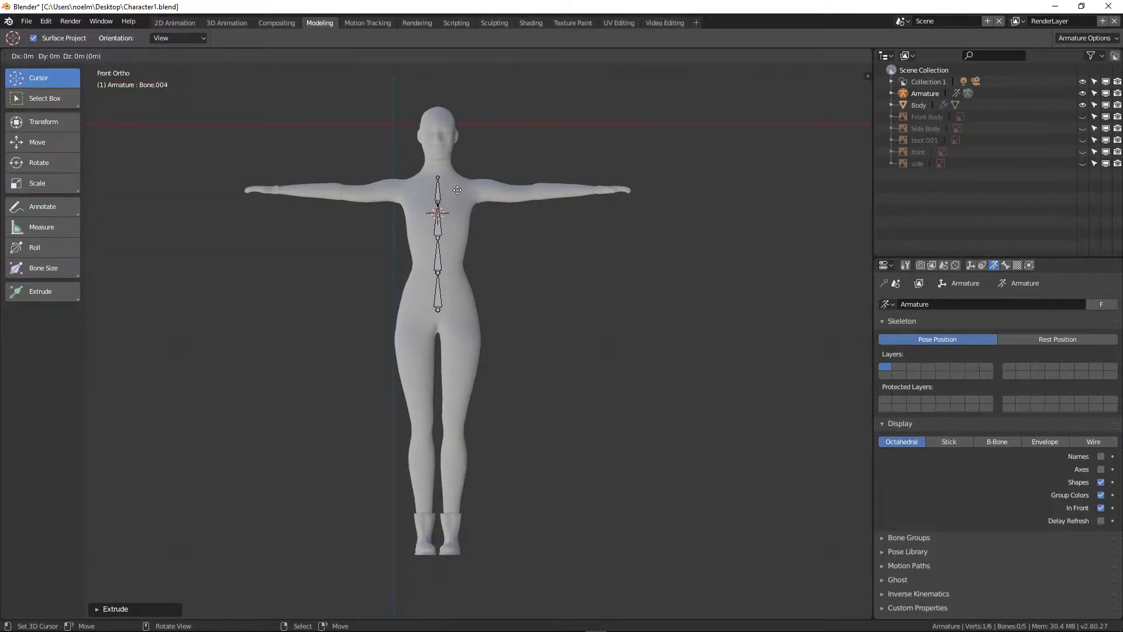
pyautogui.press('z')
pyautogui.click(462, 165)
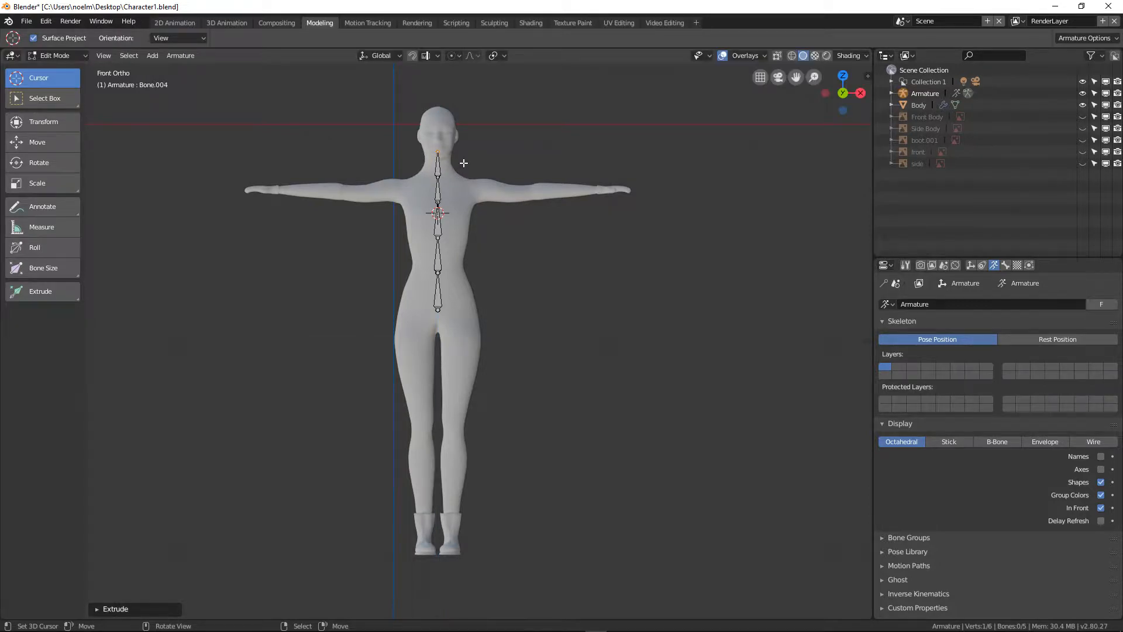
pyautogui.press('e')
pyautogui.press('z')
pyautogui.click(457, 120)
# In right side view, move the head-neck joint back about 0.06 m and the neck's base joint back about 0.08 m, inside the neck.
pyautogui.press('KP_3')
pyautogui.scroll(3, 458, 197)
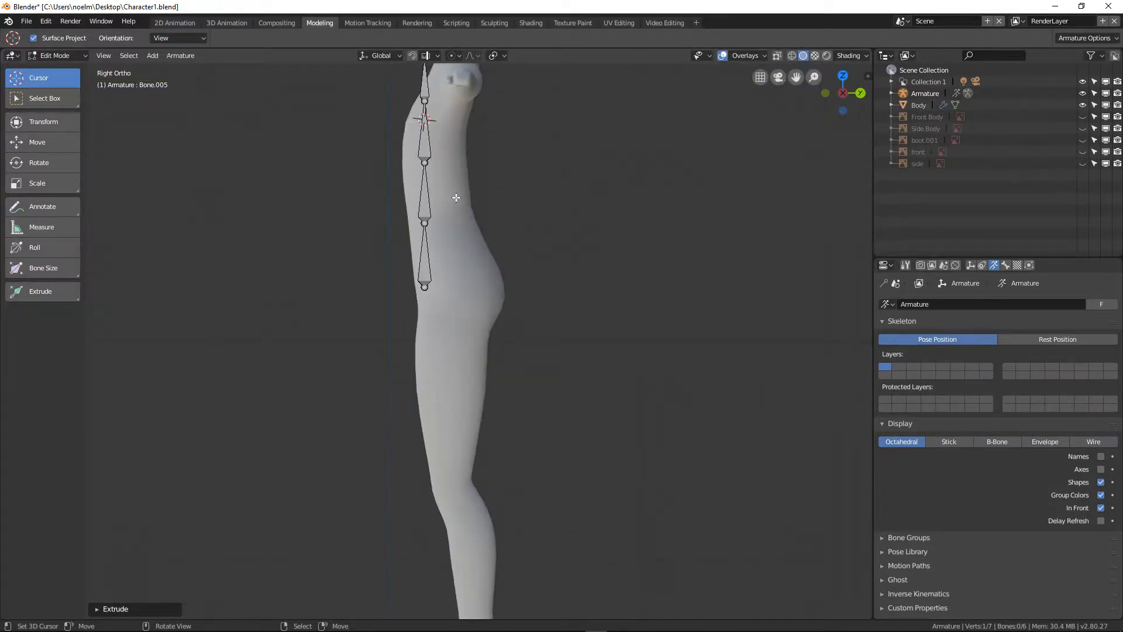
pyautogui.keyDown('shift'); pyautogui.moveTo(450, 225); pyautogui.dragTo(477, 462, button='middle'); pyautogui.keyUp('shift')
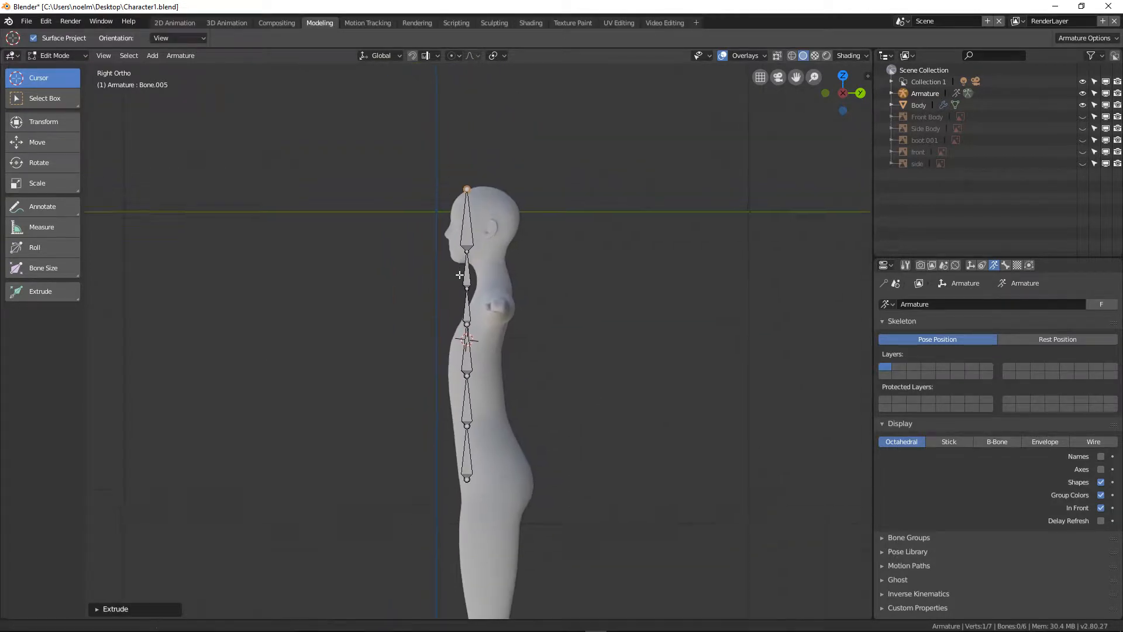
pyautogui.scroll(2, 452, 290)
pyautogui.click(455, 236)
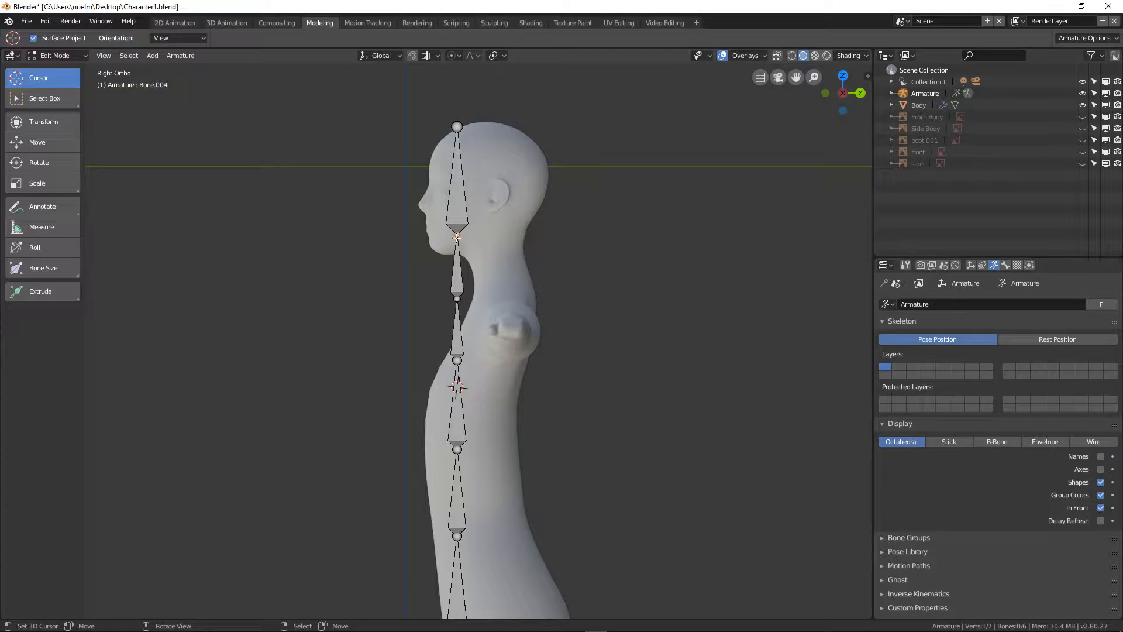
pyautogui.press('g')
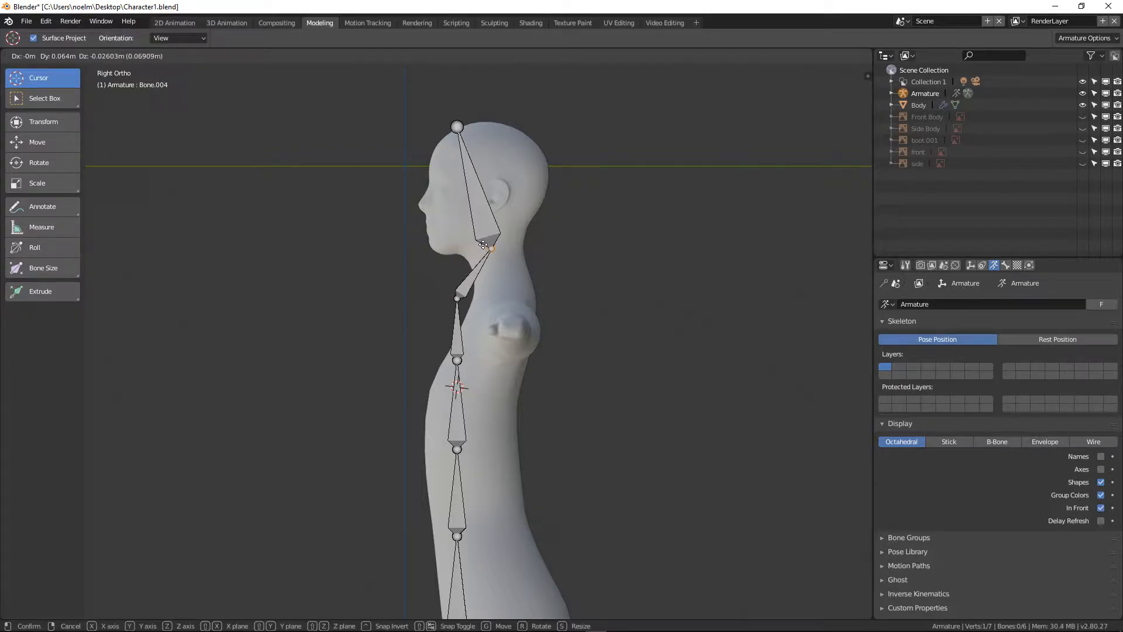
pyautogui.click(483, 245)
pyautogui.press('g')
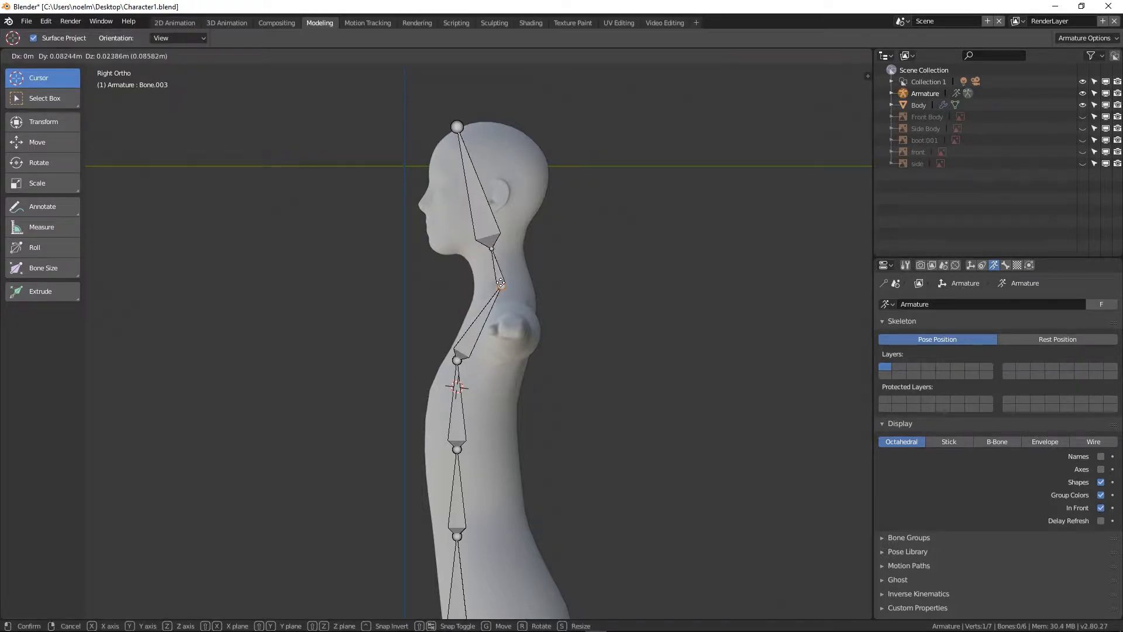
pyautogui.click(502, 285)
# Move the chest joint and the mid-spine joint backward in side view to follow the curve of the back.
pyautogui.click(459, 360)
pyautogui.press('g')
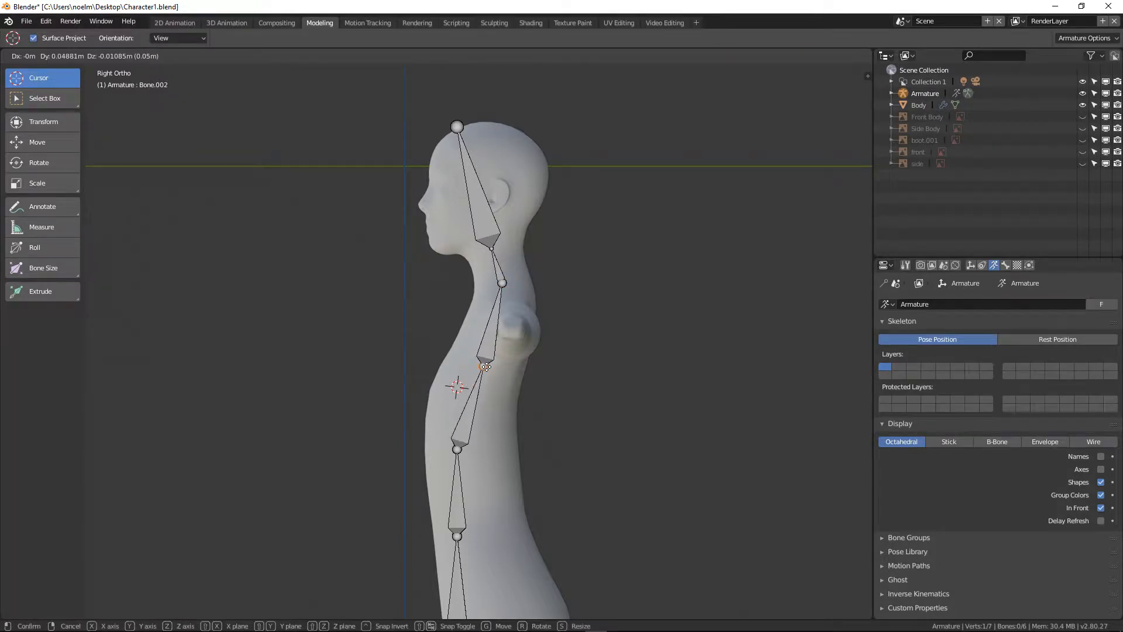
pyautogui.click(473, 392)
pyautogui.click(458, 449)
pyautogui.press('g')
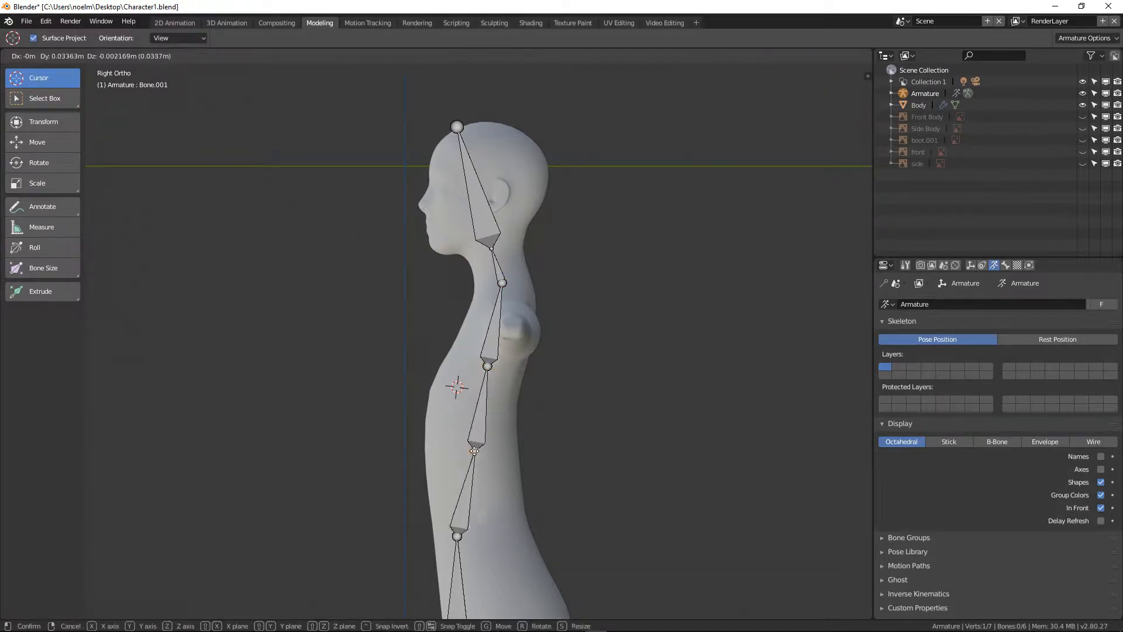
pyautogui.click(464, 466)
# Move the waist joint backward and shift the pelvis bone's base back about 0.09 m to centre them in the hips.
pyautogui.scroll(-1, 461, 467)
pyautogui.click(460, 502)
pyautogui.press('g')
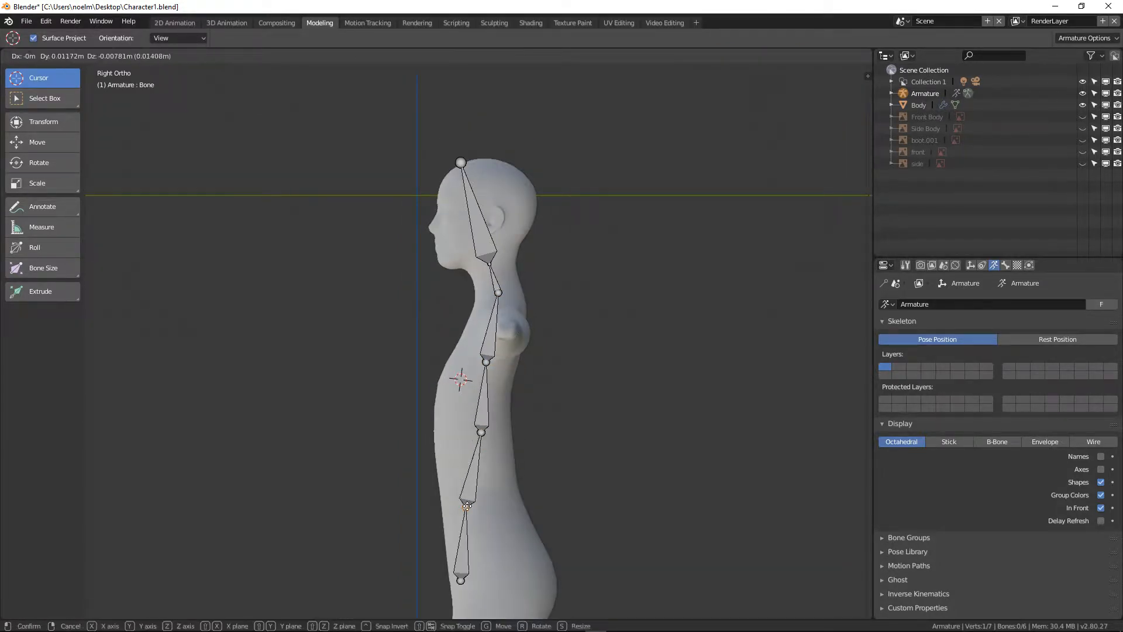
pyautogui.click(489, 507)
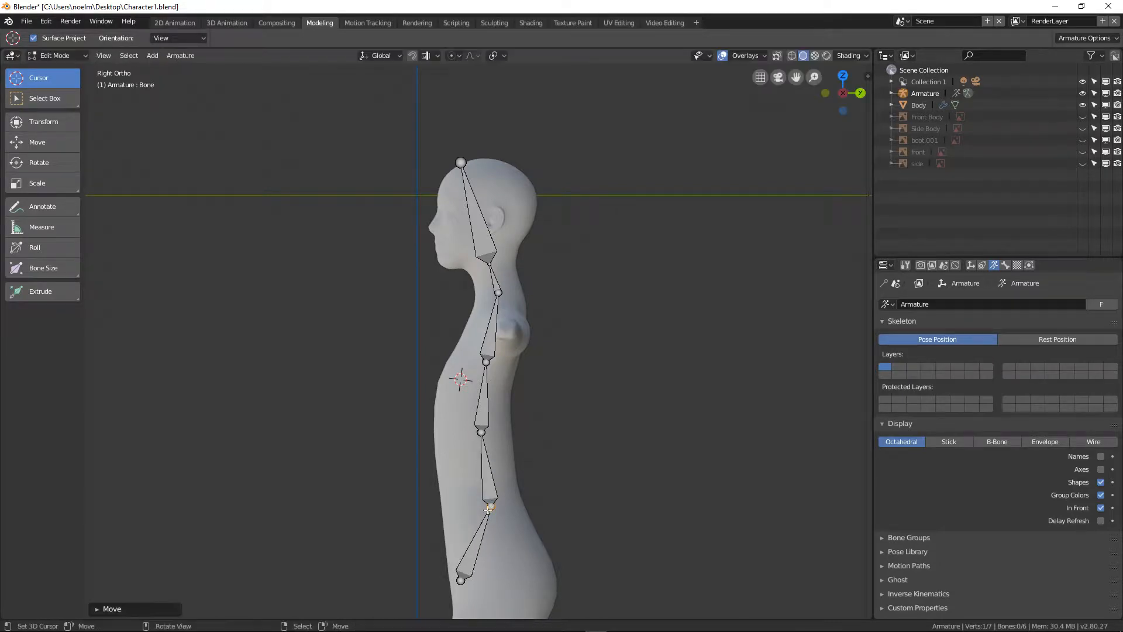
pyautogui.click(462, 579)
pyautogui.press('g')
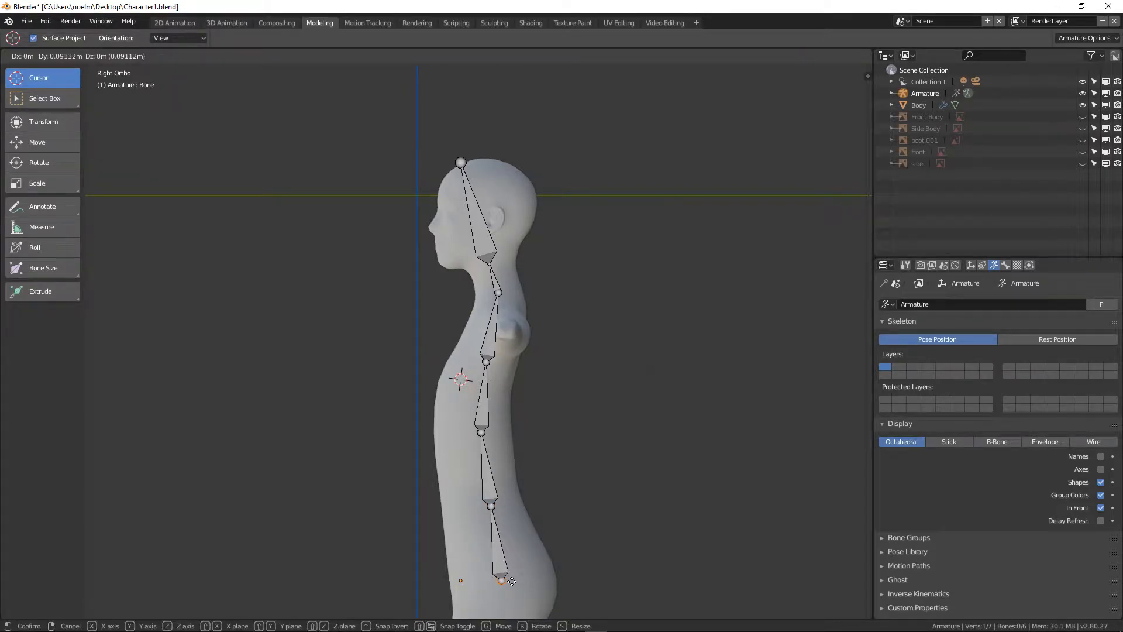
pyautogui.click(512, 581)
pyautogui.scroll(-3, 512, 581)
pyautogui.keyDown('shift'); pyautogui.moveTo(467, 538); pyautogui.dragTo(438, 395, button='middle'); pyautogui.keyUp('shift')
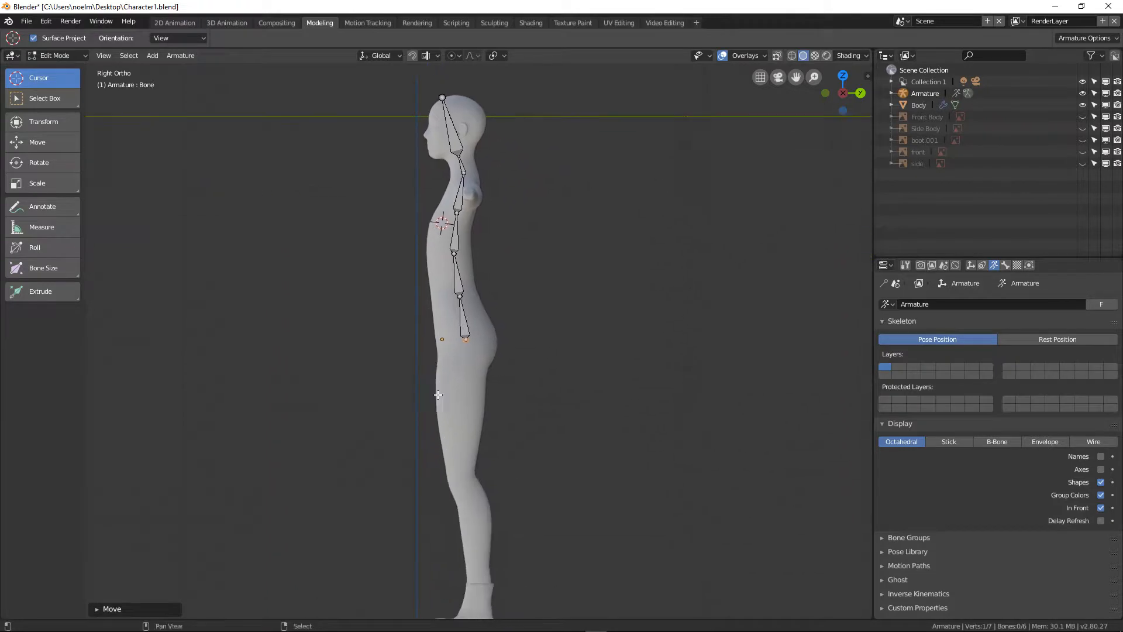
pyautogui.press('KP_1')
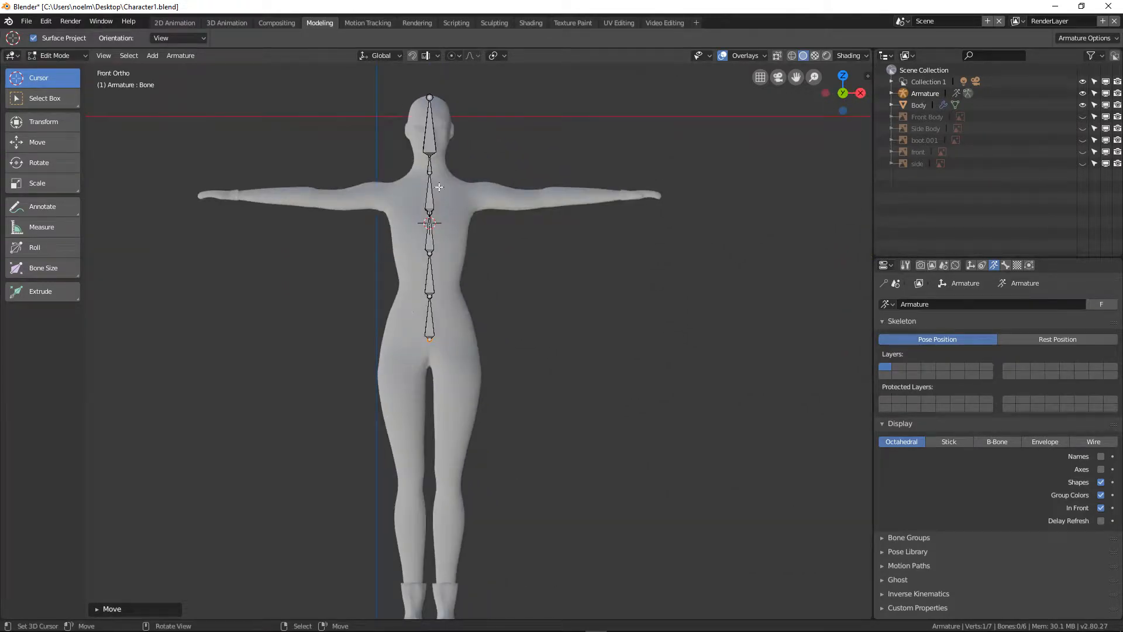
pyautogui.scroll(-2, 432, 164)
pyautogui.keyDown('shift'); pyautogui.moveTo(423, 178); pyautogui.dragTo(439, 225, button='middle'); pyautogui.keyUp('shift')
pyautogui.scroll(5, 418, 266)
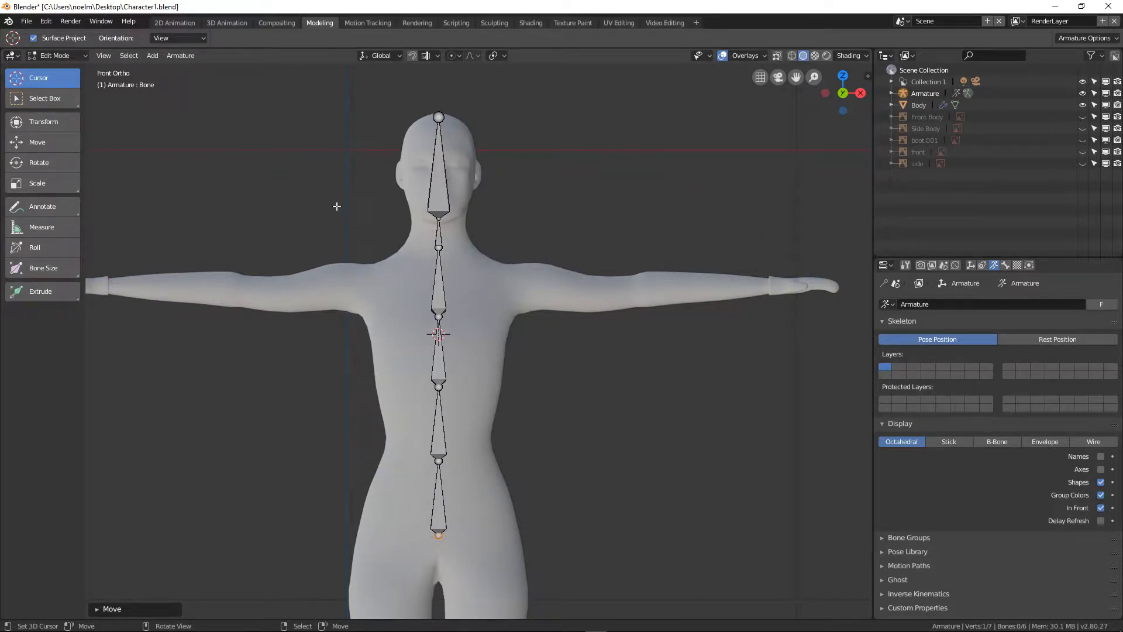
pyautogui.click(177, 55)
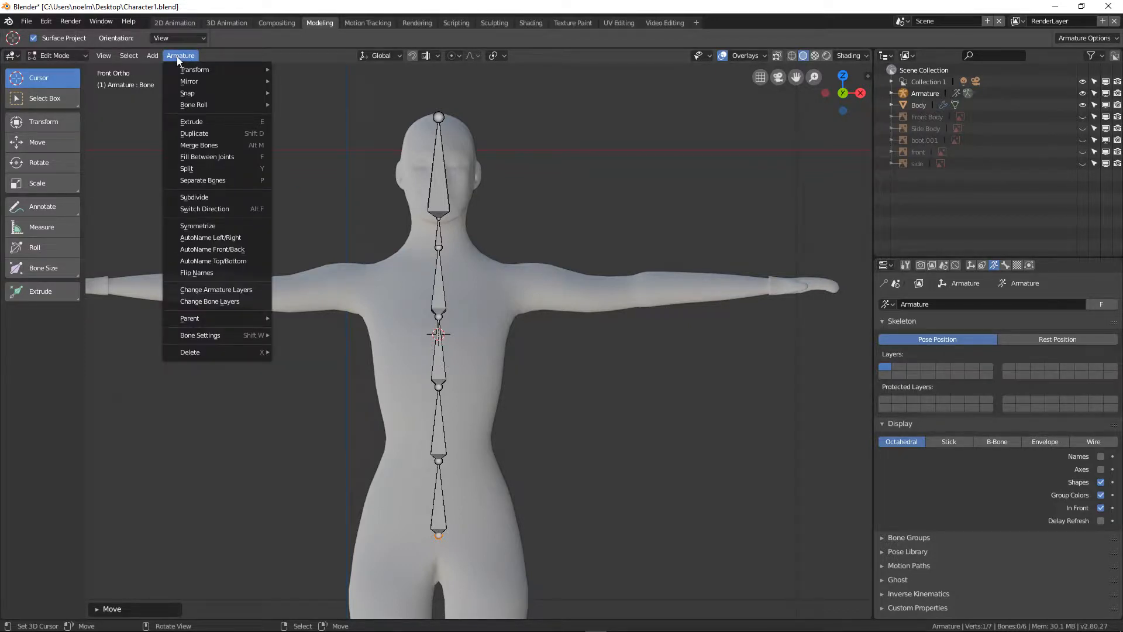
pyautogui.moveTo(149, 55)
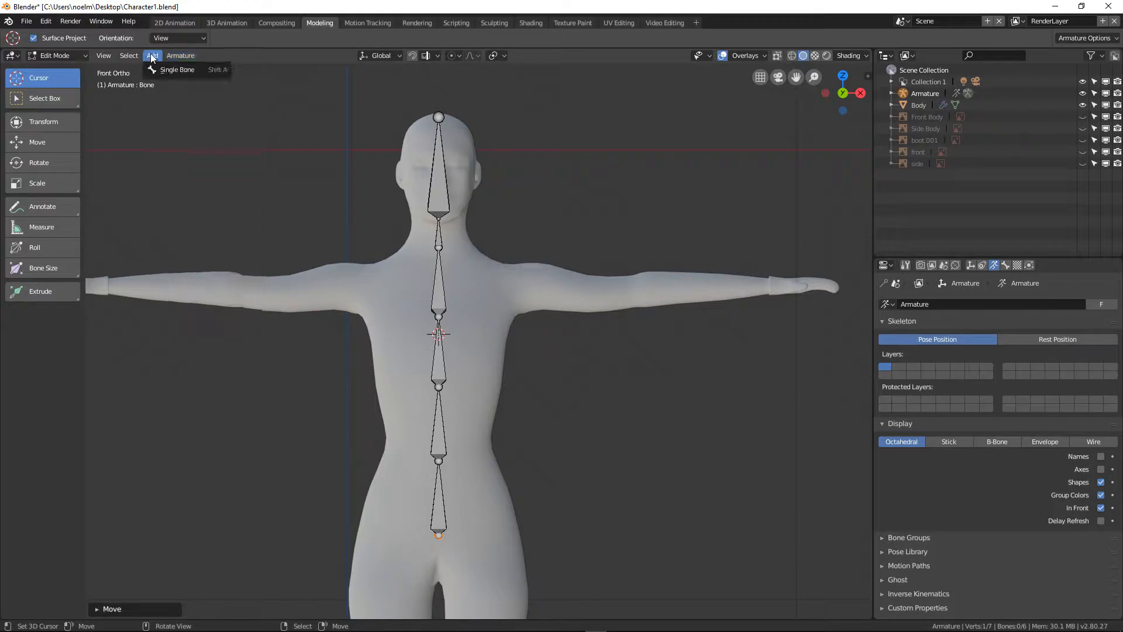
pyautogui.moveTo(184, 55)
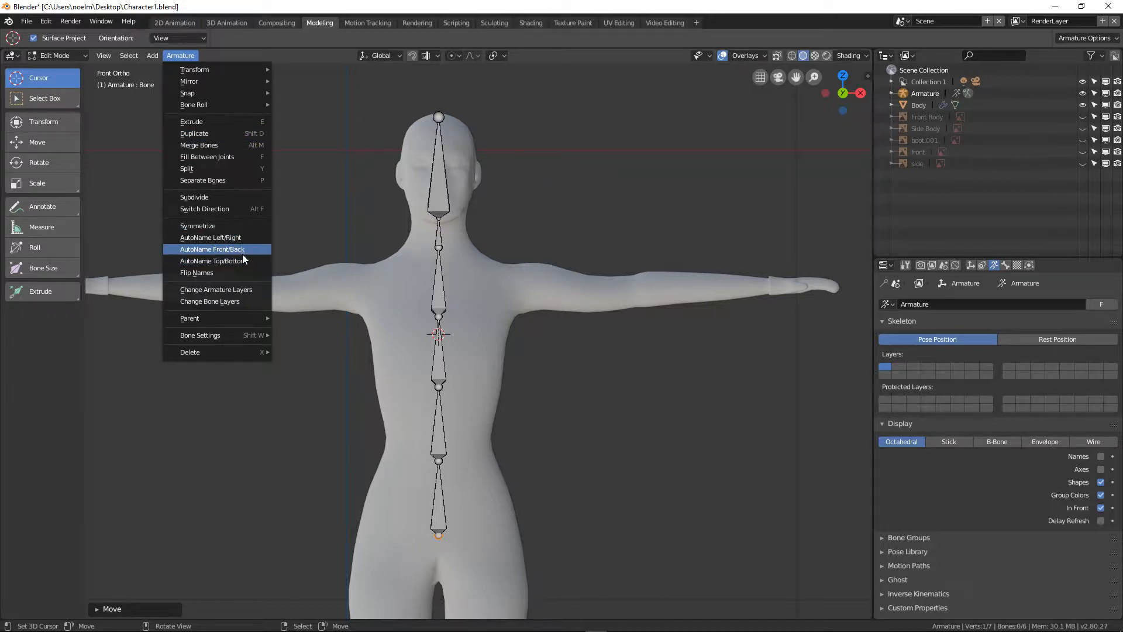
pyautogui.moveTo(215, 318)
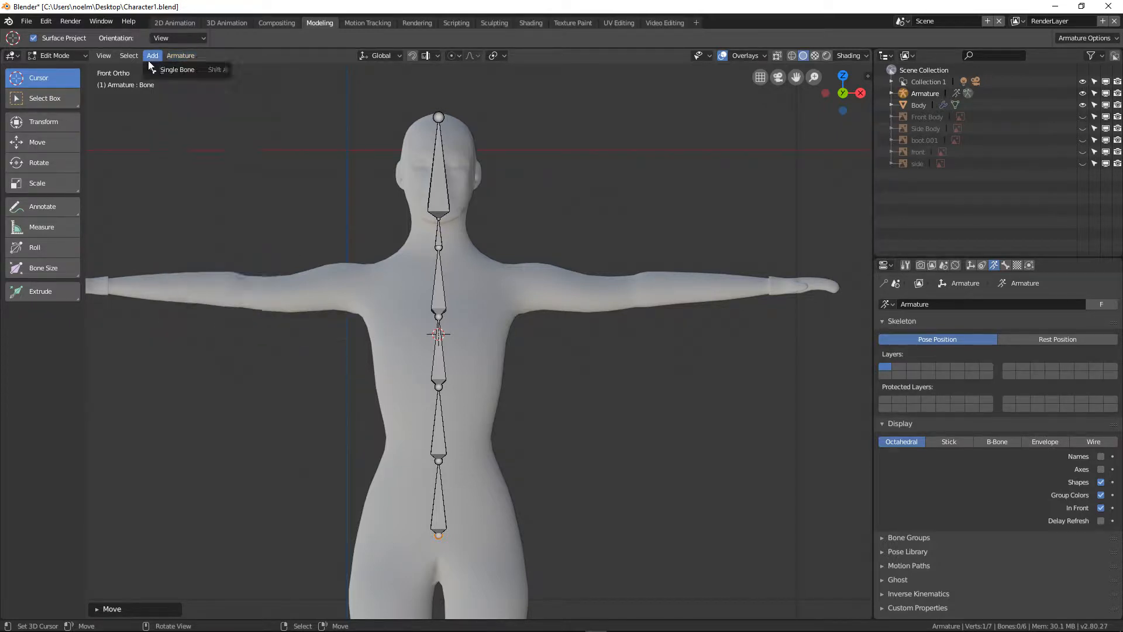
pyautogui.click(180, 55)
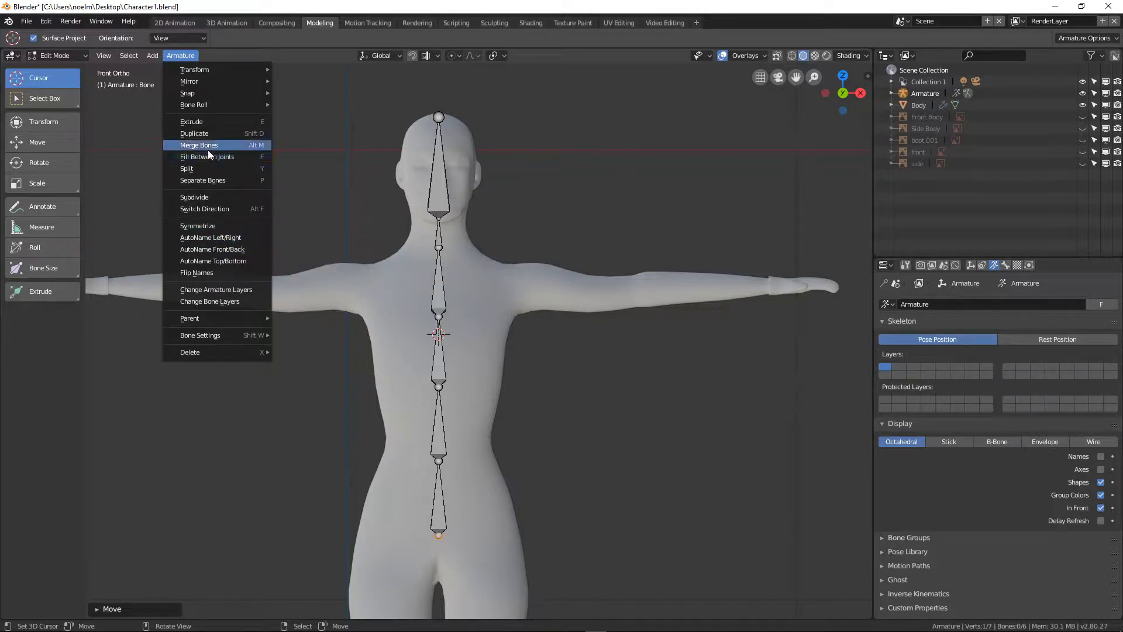
pyautogui.moveTo(201, 105)
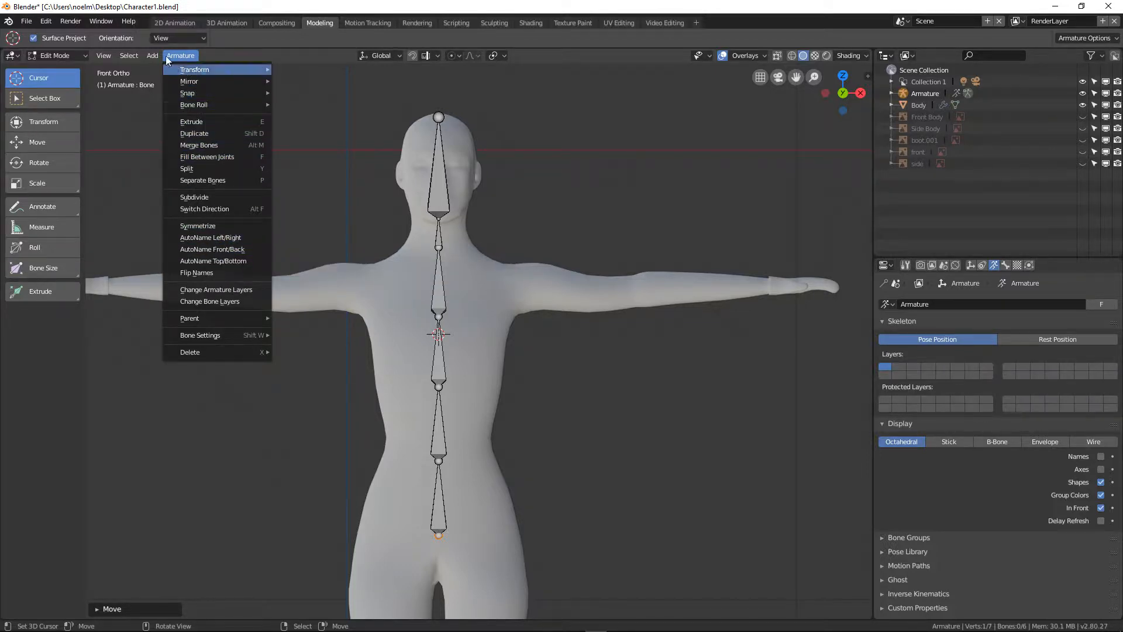
pyautogui.click(139, 55)
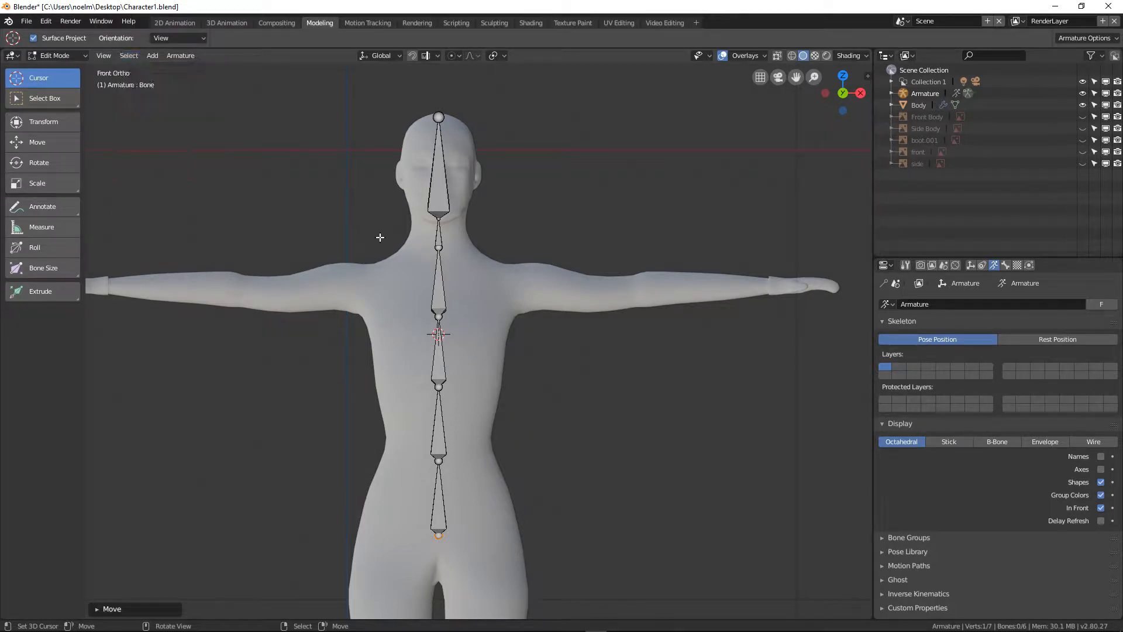
pyautogui.click(439, 249)
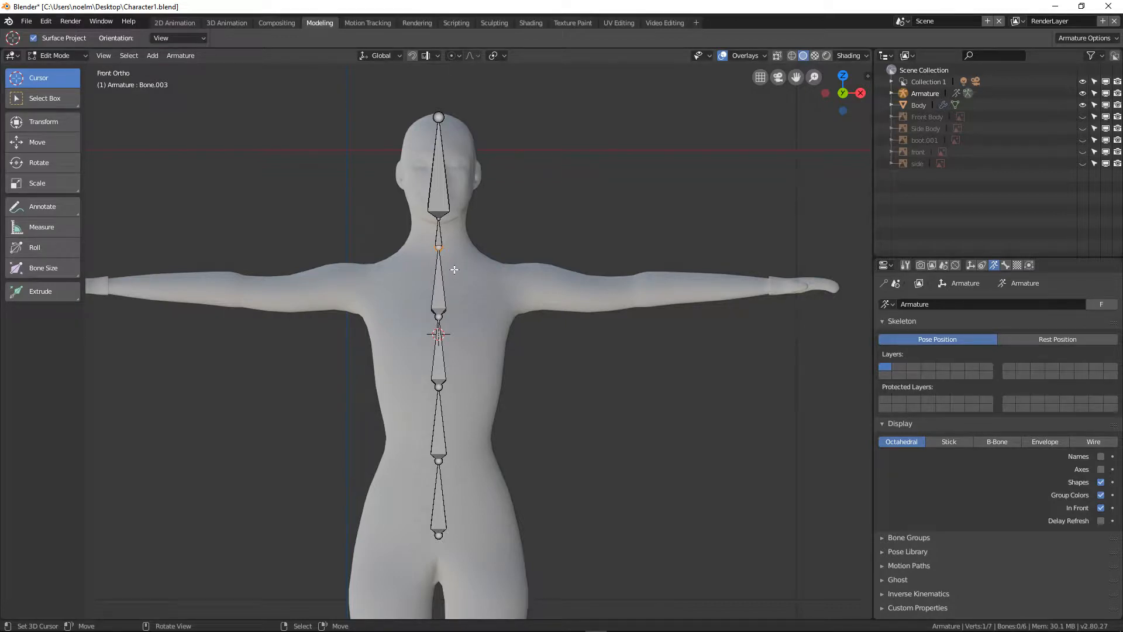
pyautogui.hotkey('shift', 'e')
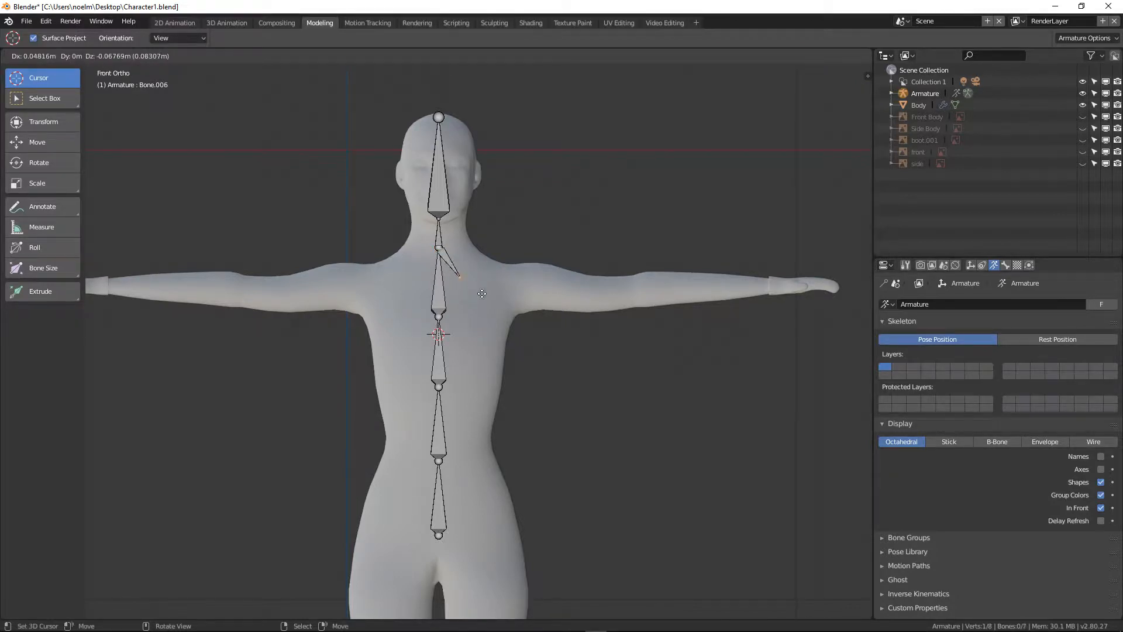
pyautogui.click(493, 279)
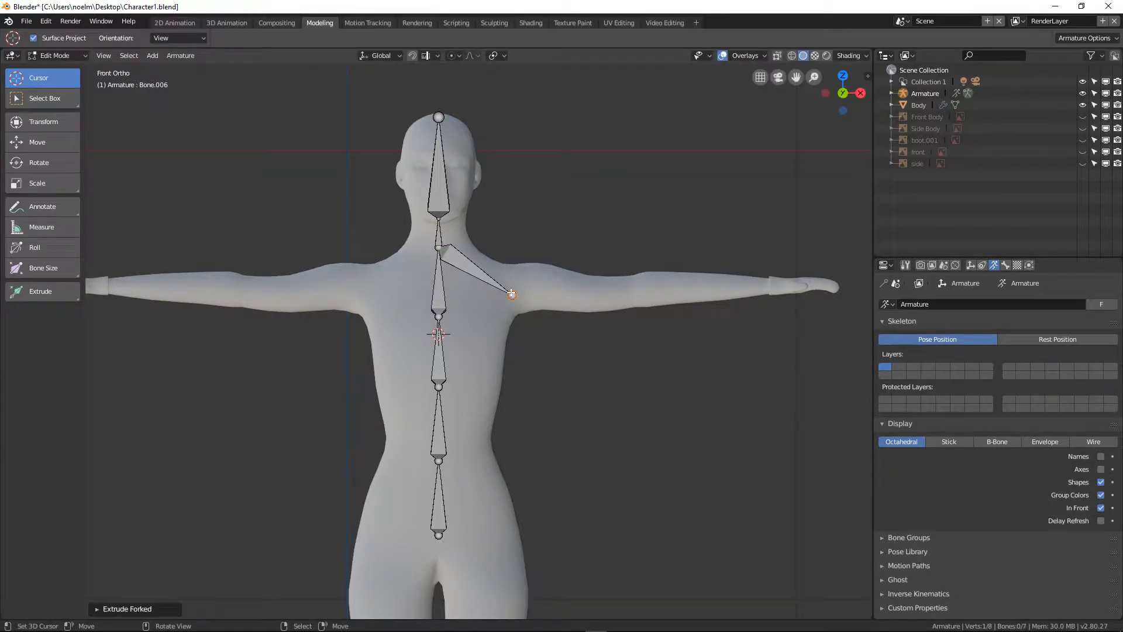
pyautogui.click(479, 263)
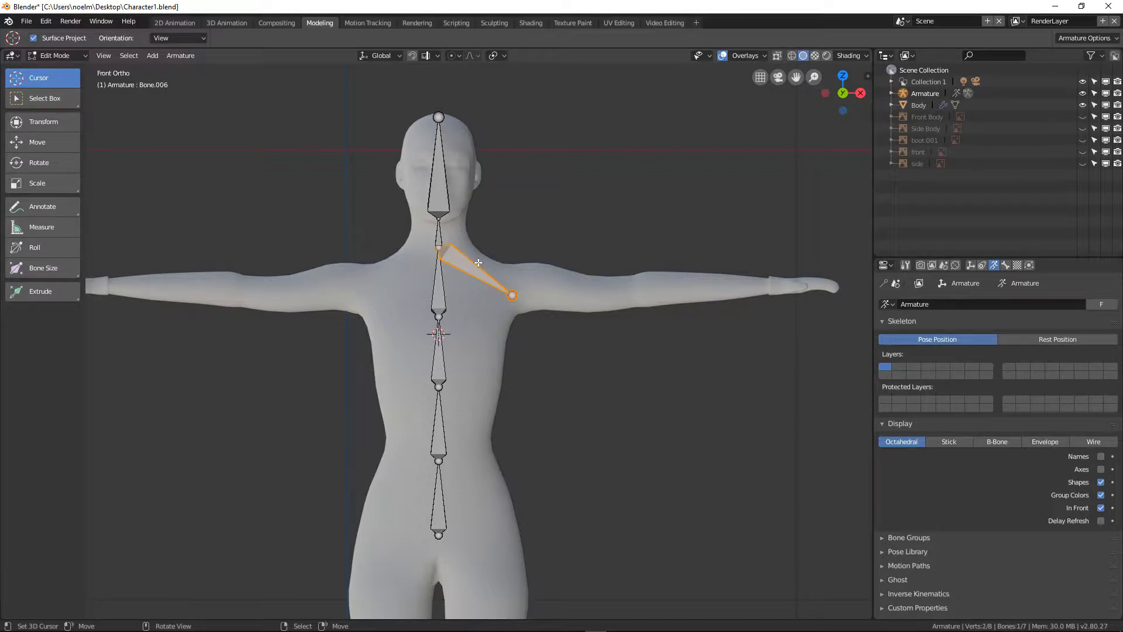
pyautogui.press('x')
pyautogui.click(479, 262)
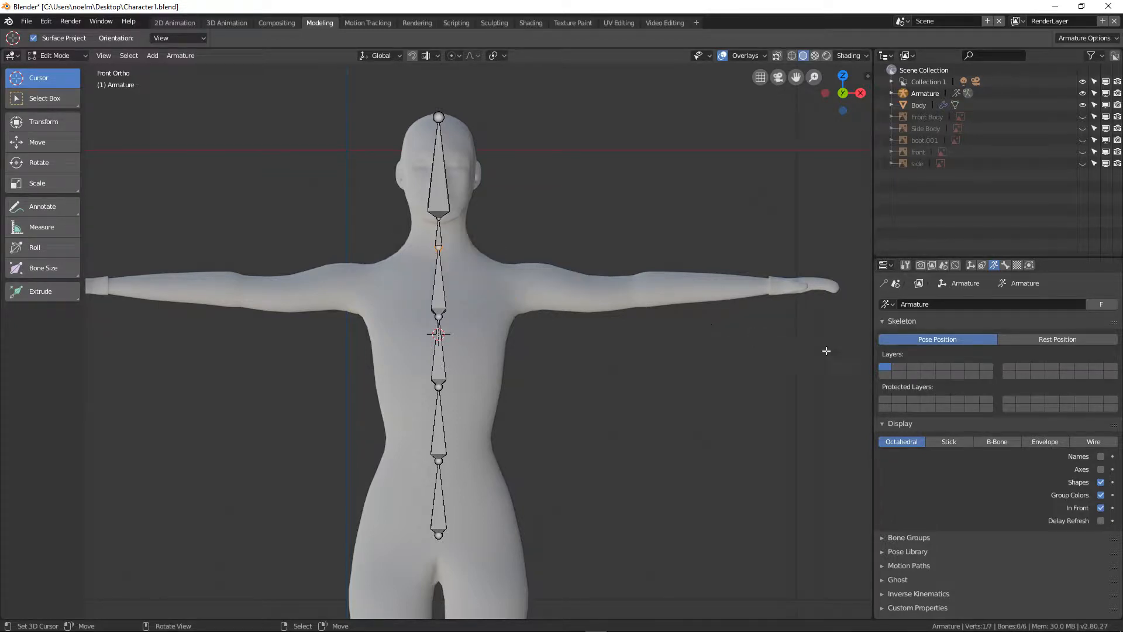
# Turn on the Axis display for the armature object in its viewport display settings.
pyautogui.click(971, 265)
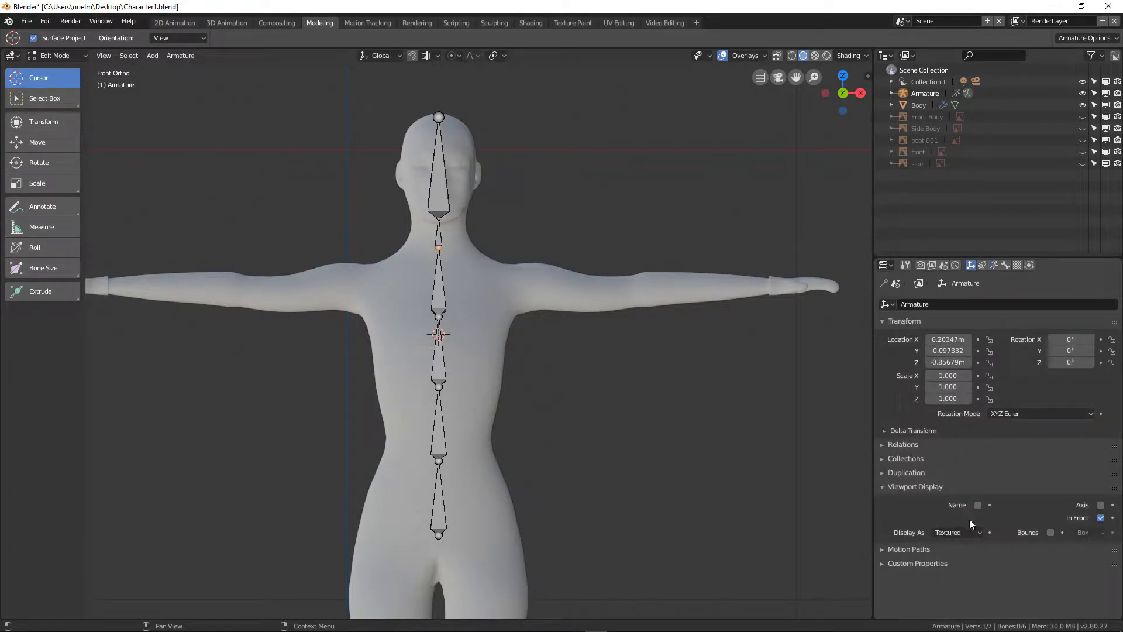
pyautogui.click(1102, 505)
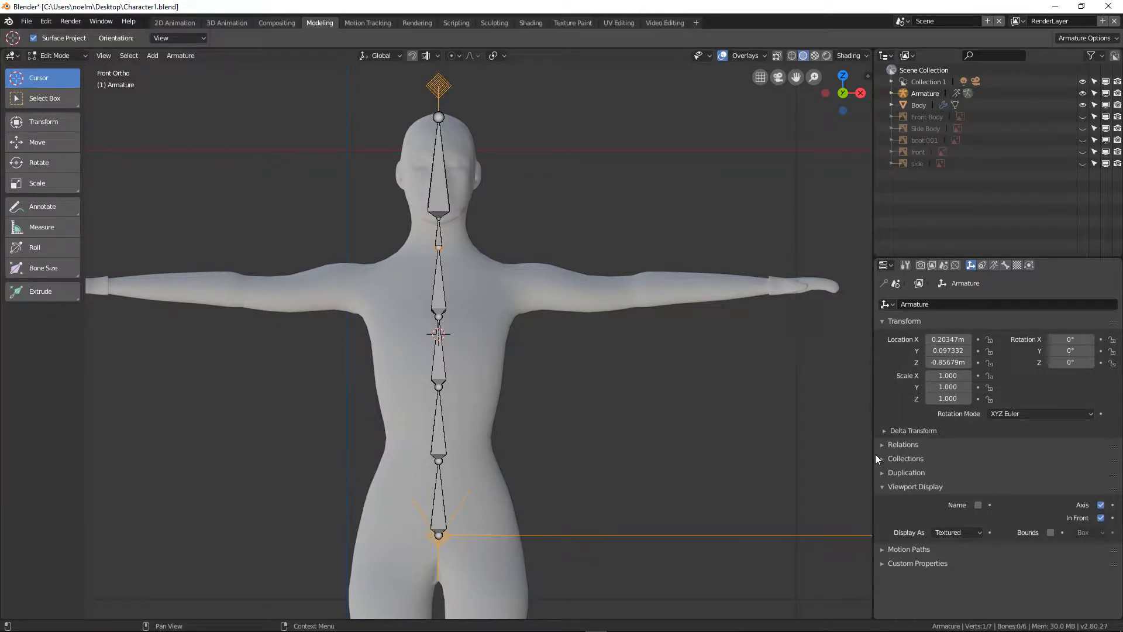
pyautogui.click(882, 475)
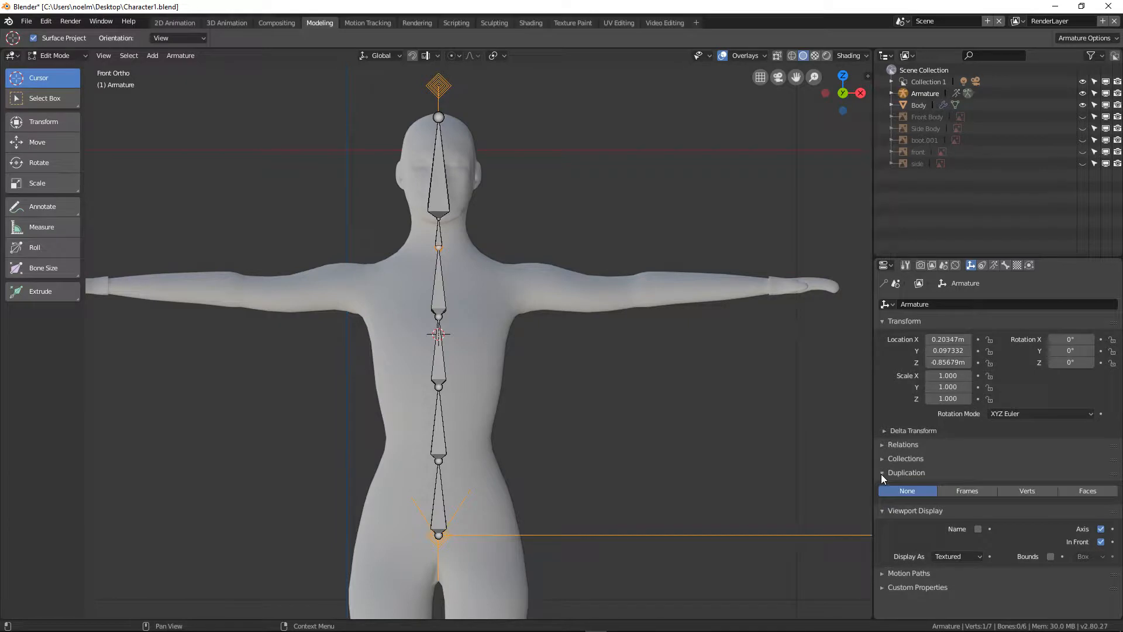
pyautogui.click(881, 473)
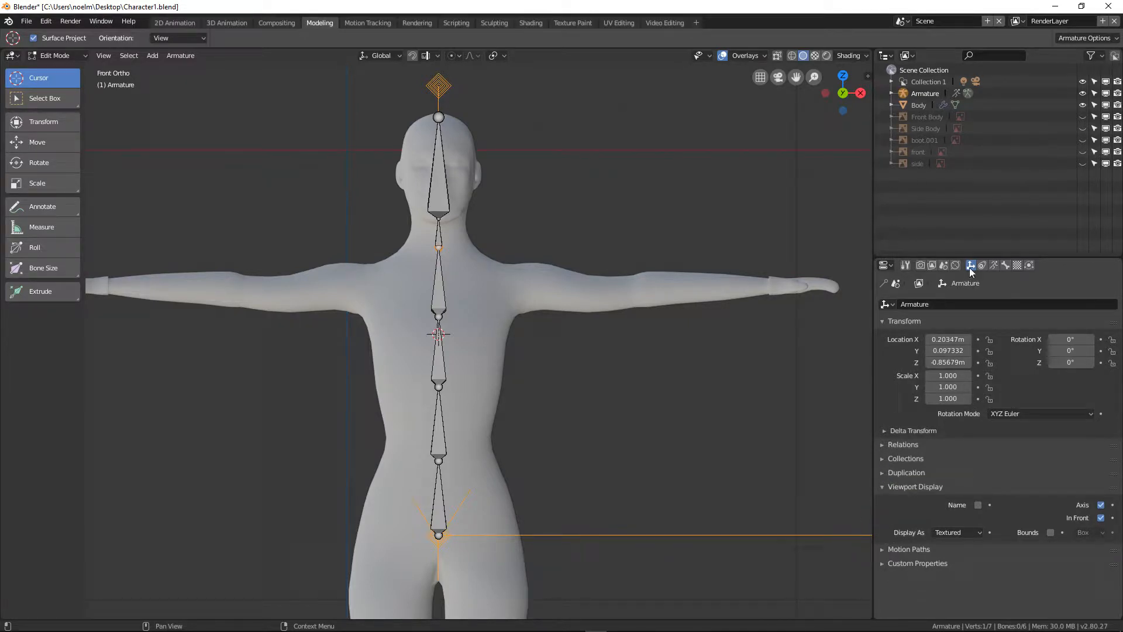
pyautogui.click(994, 266)
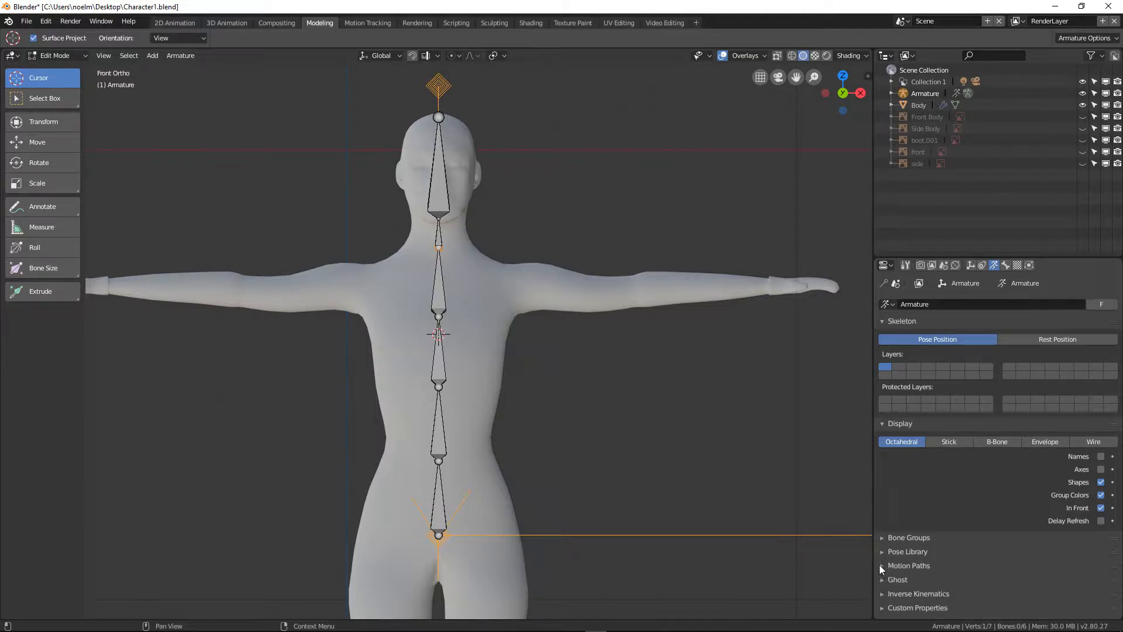
pyautogui.click(884, 593)
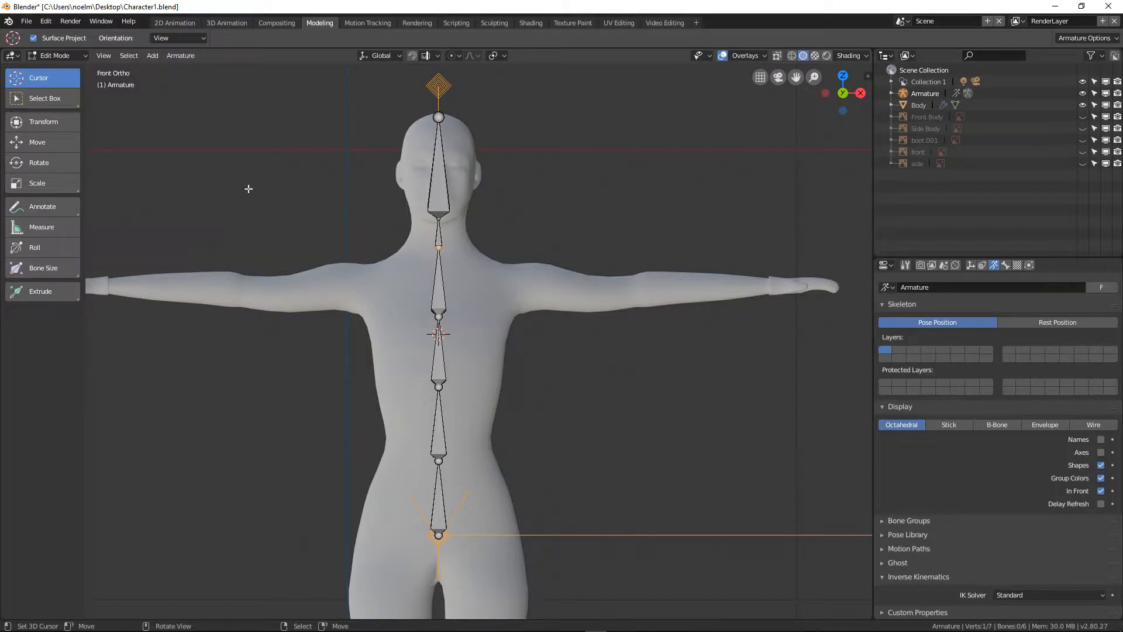
pyautogui.click(186, 56)
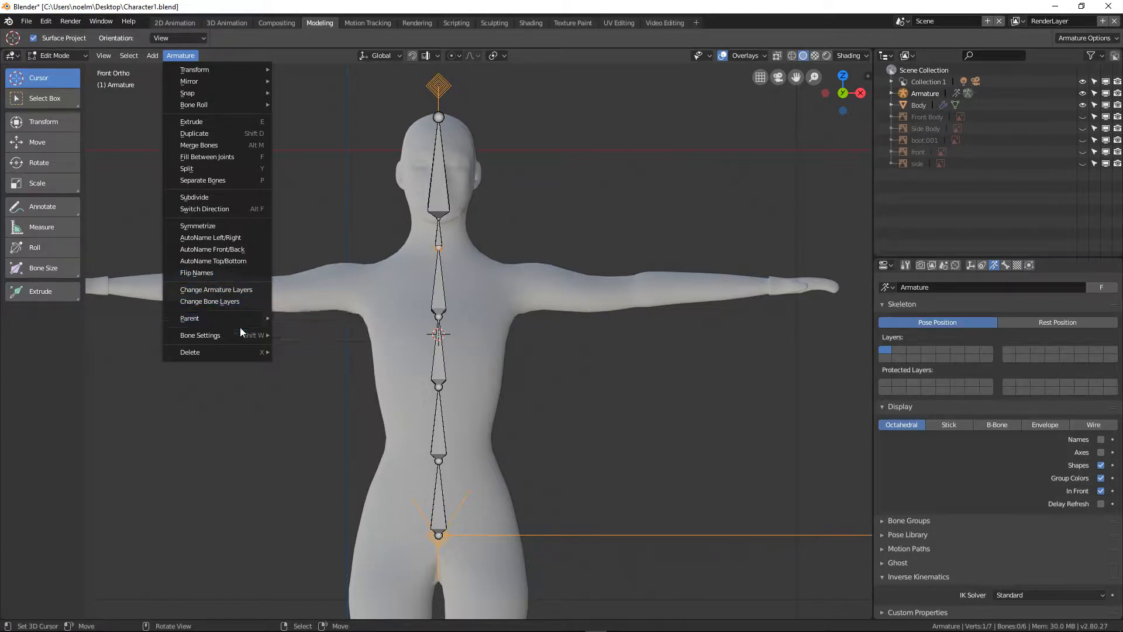
pyautogui.moveTo(238, 338)
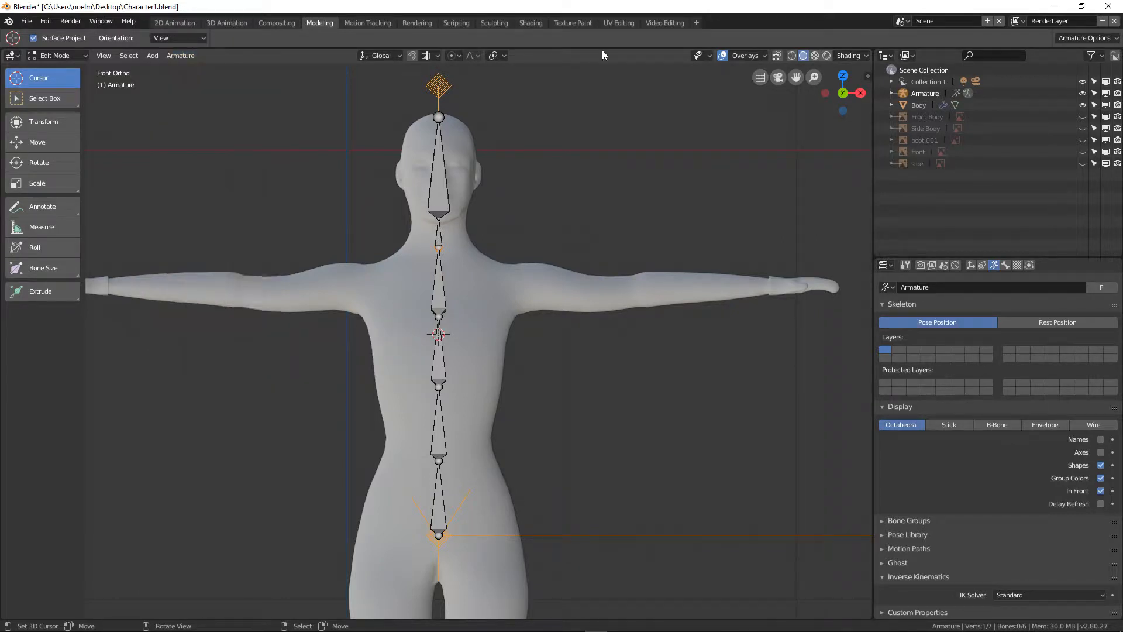
# Enable X-Axis Mirror in the armature options so that bones are built symmetrically on both sides.
pyautogui.click(1107, 40)
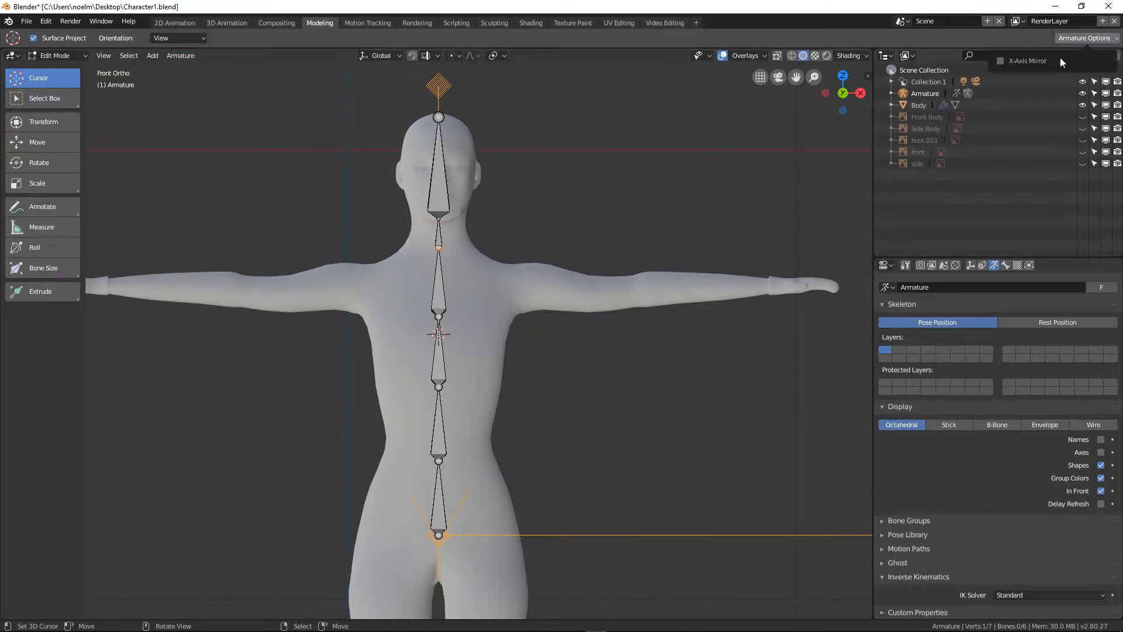
pyautogui.click(1102, 40)
pyautogui.click(1102, 40)
pyautogui.click(999, 61)
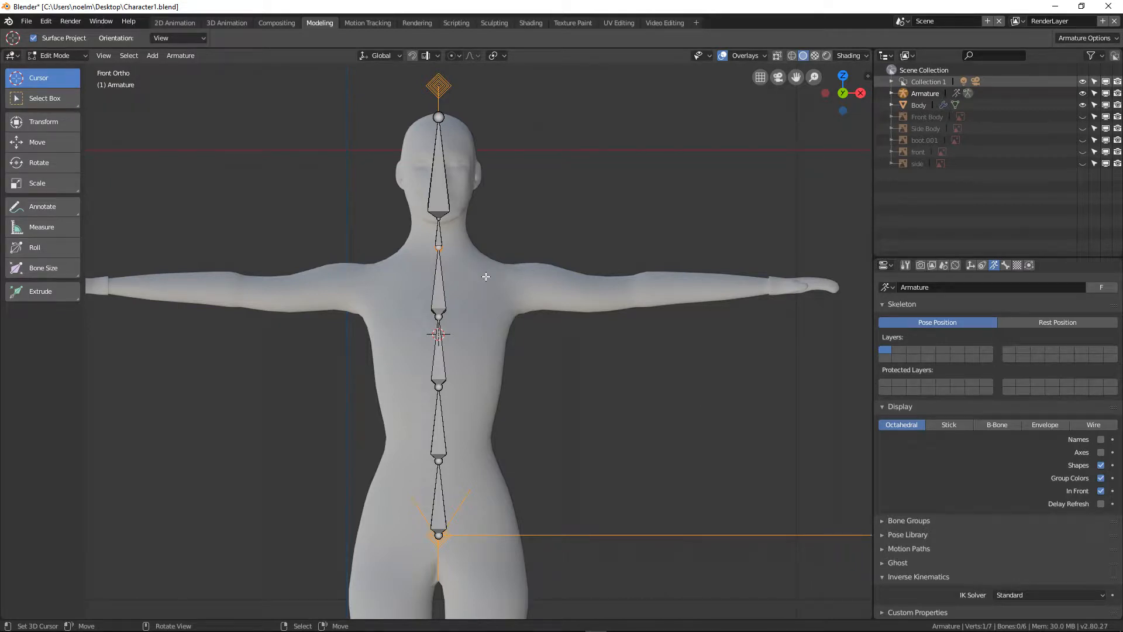
# Fork-extrude mirrored shoulder bones from the neck's base joint and move their ends slightly outward and up into the shoulder joints.
pyautogui.hotkey('shift', 'e')
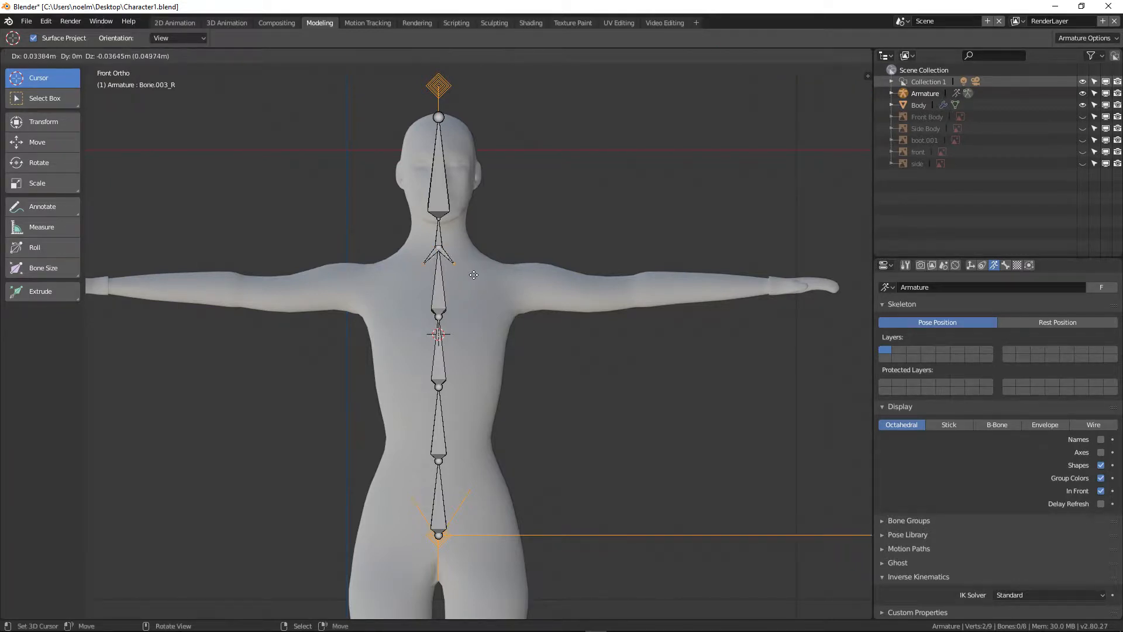
pyautogui.click(530, 299)
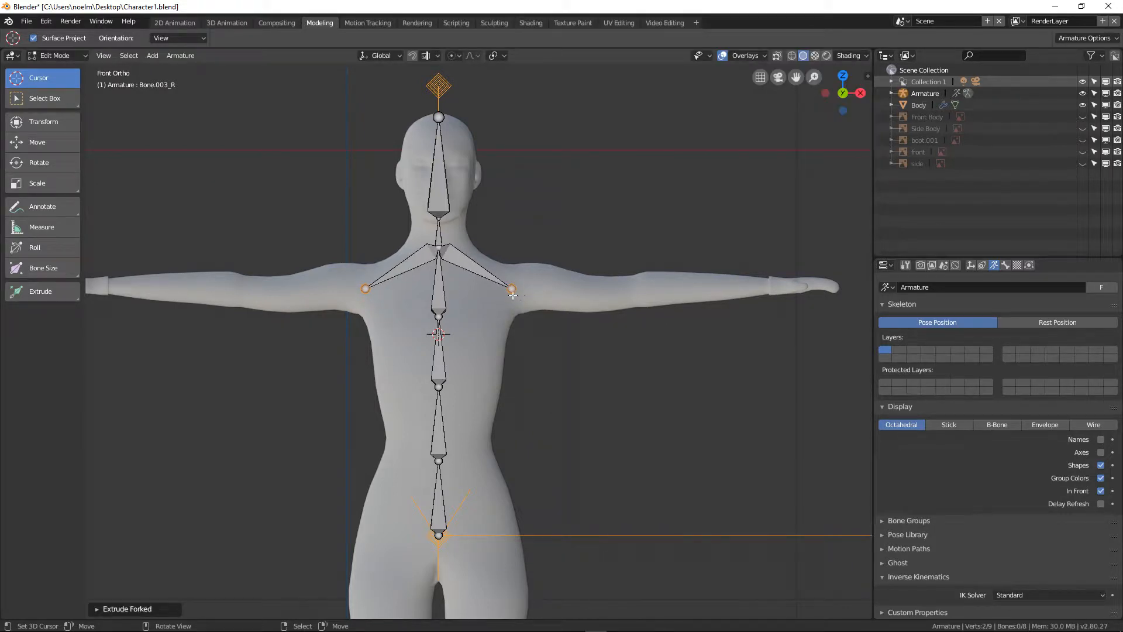
pyautogui.press('g')
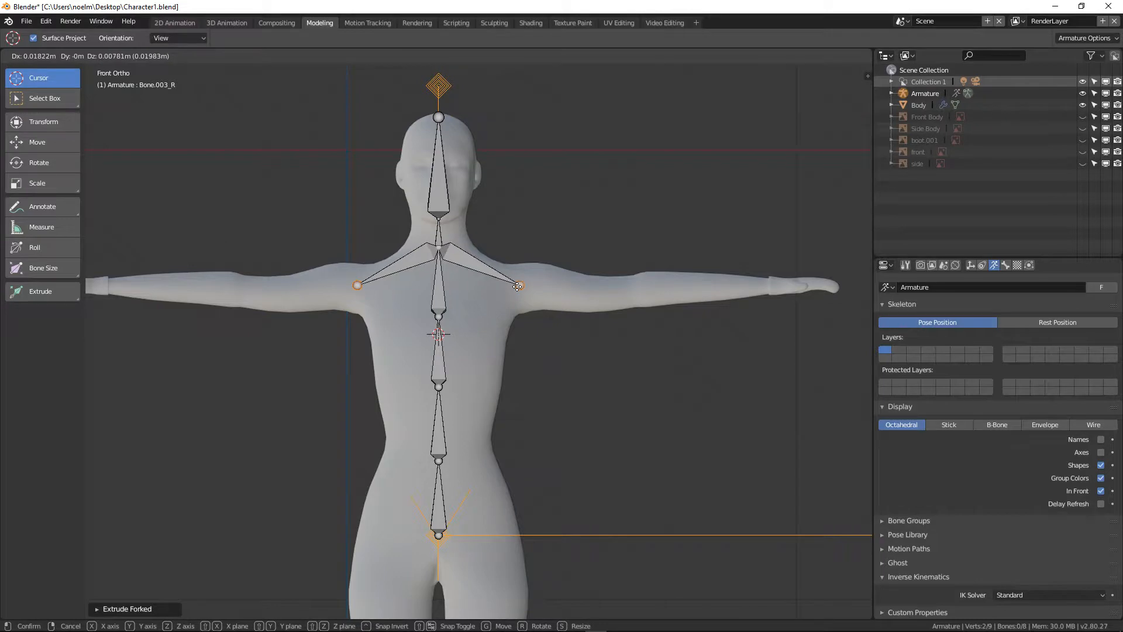
pyautogui.click(519, 288)
# Extrude a mirrored chain of upper-arm, forearm and hand bones along the arms, with joints at the elbows, wrists and fingertips.
pyautogui.hotkey('shift', 'e')
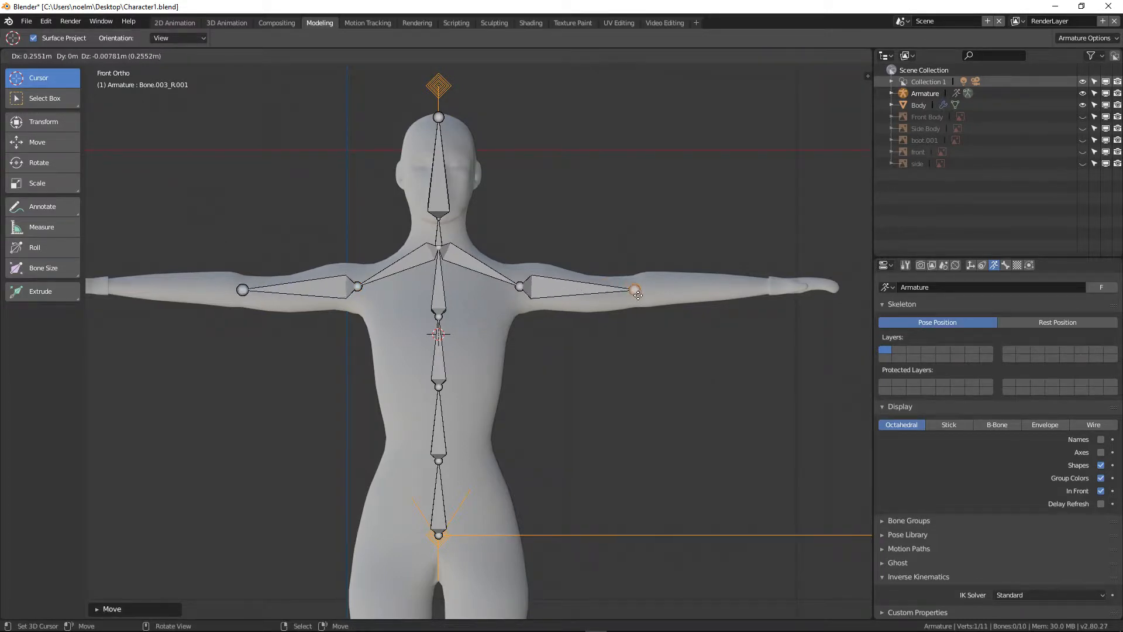
pyautogui.click(644, 291)
pyautogui.hotkey('shift', 'e')
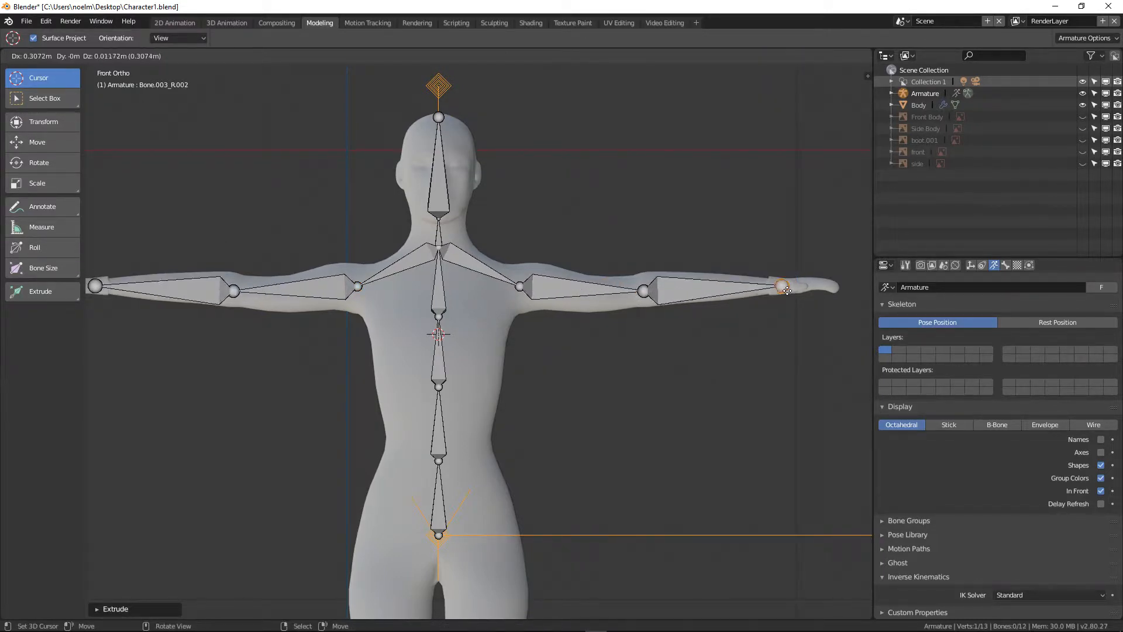
pyautogui.click(775, 291)
pyautogui.hotkey('shift', 'e')
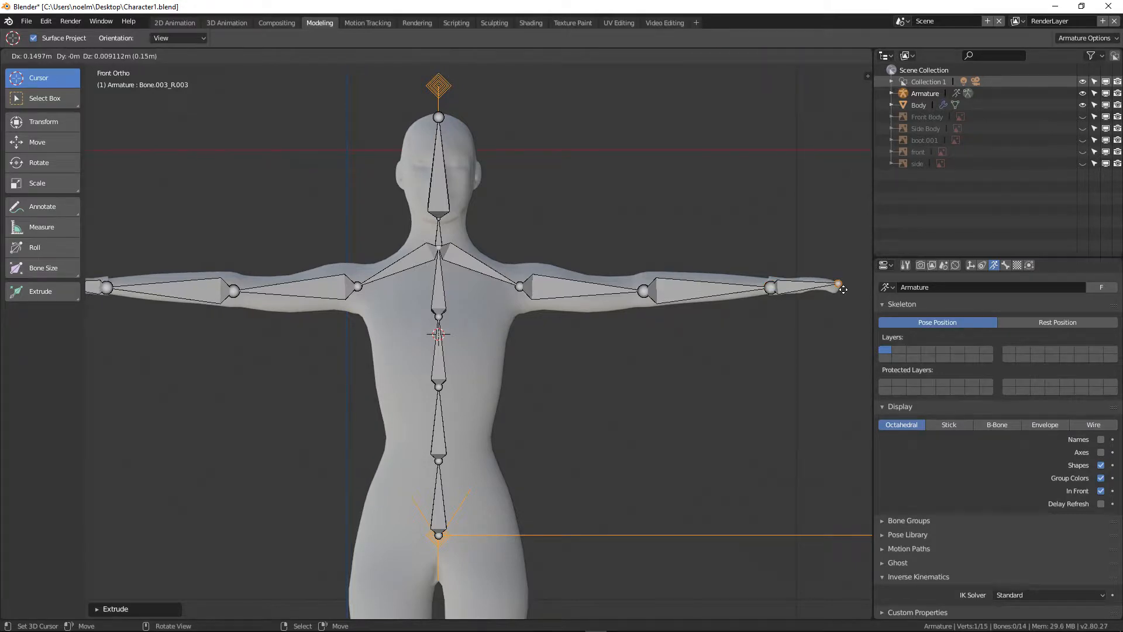
pyautogui.click(841, 290)
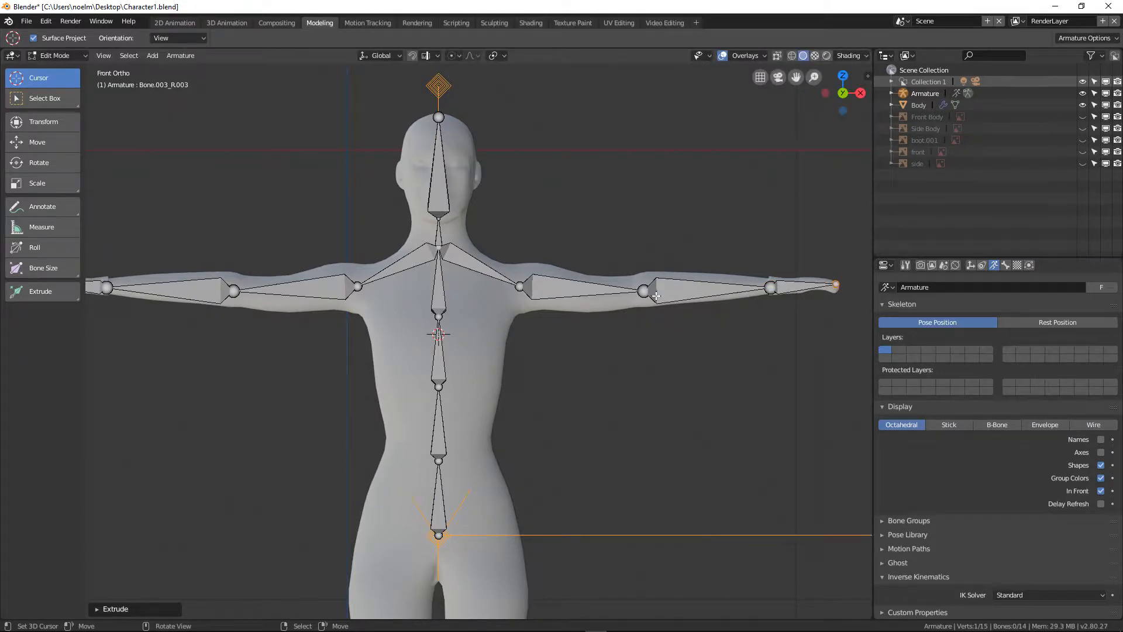
# In top view, move the elbow joints back about 0.02 m and shift the wrist and hand-tip joints back to centre them in the arms.
pyautogui.press('KP_7')
pyautogui.click(645, 372)
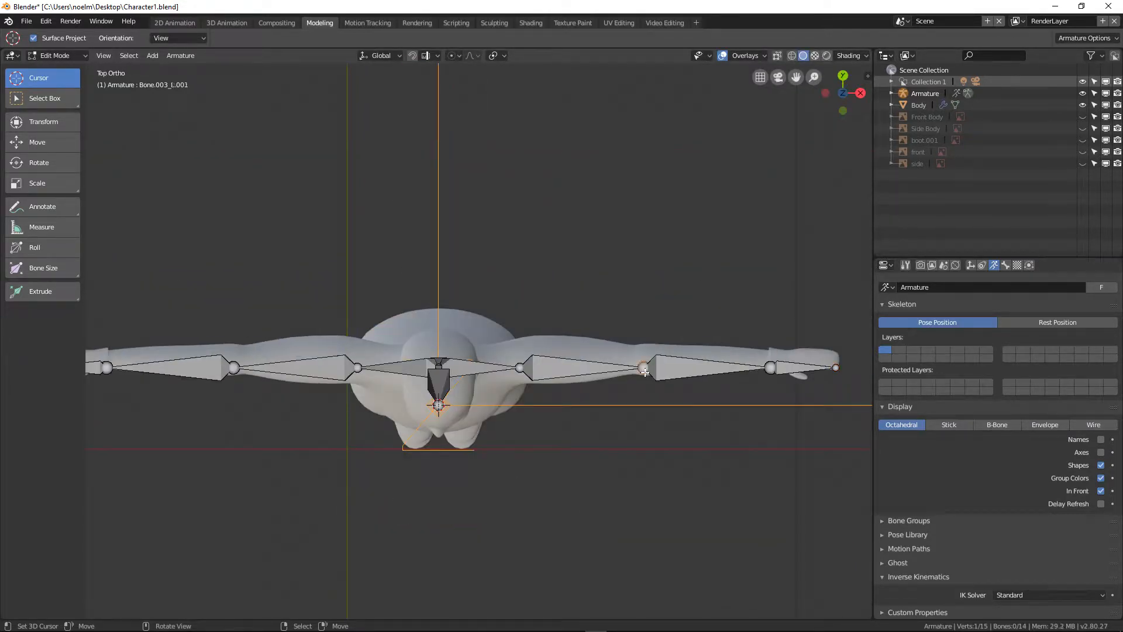
pyautogui.press('g')
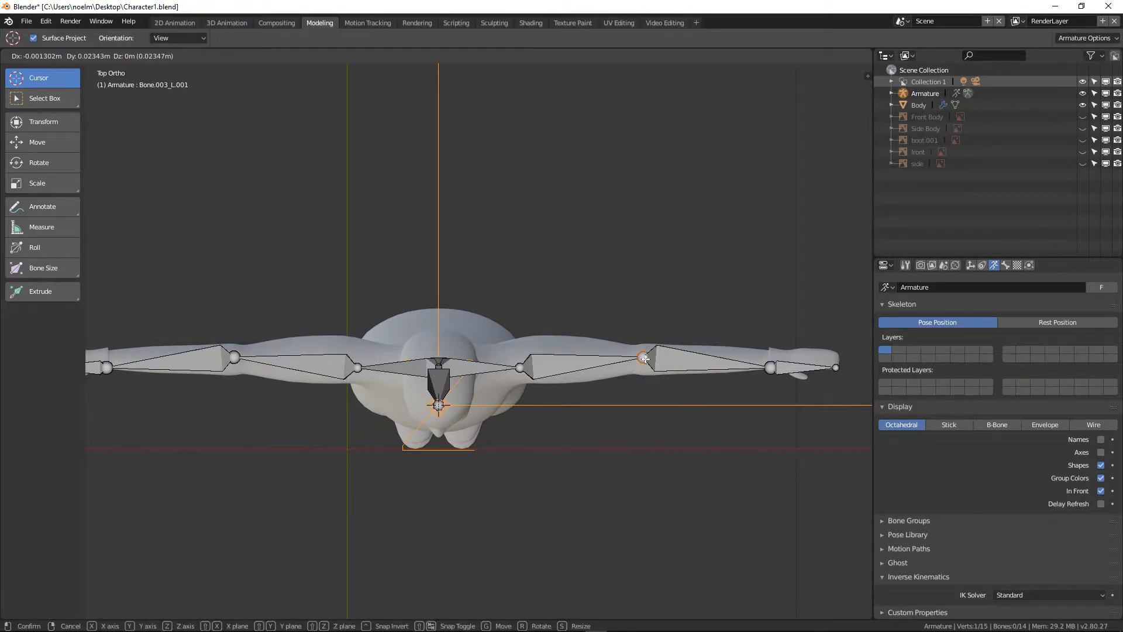
pyautogui.click(643, 361)
pyautogui.click(770, 368)
pyautogui.press('g')
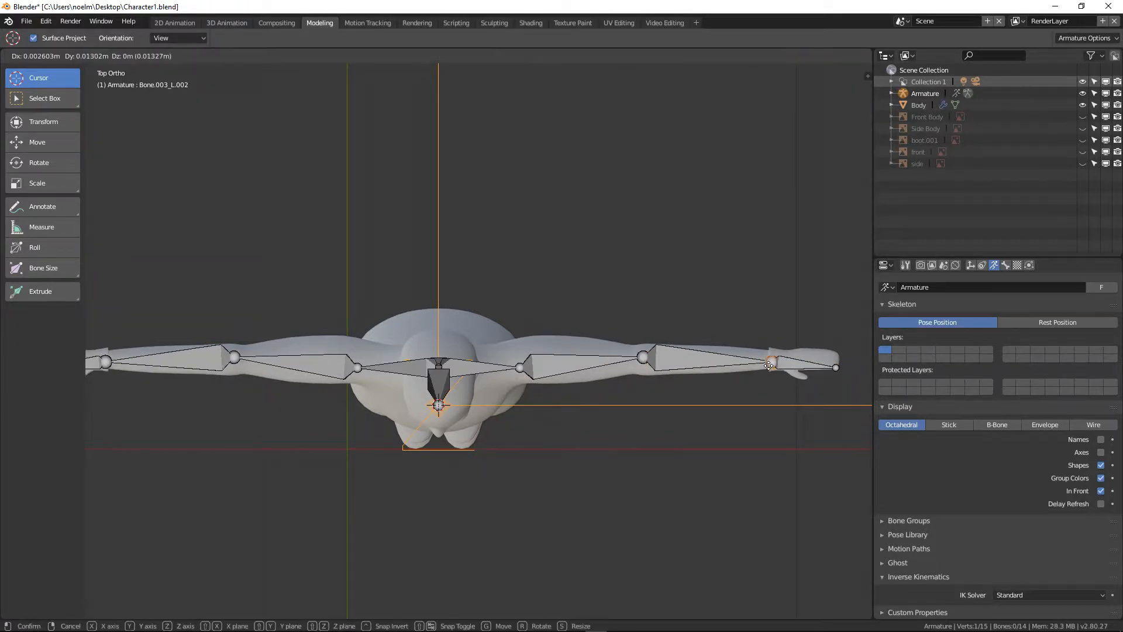
pyautogui.click(774, 363)
pyautogui.click(835, 367)
pyautogui.press('g')
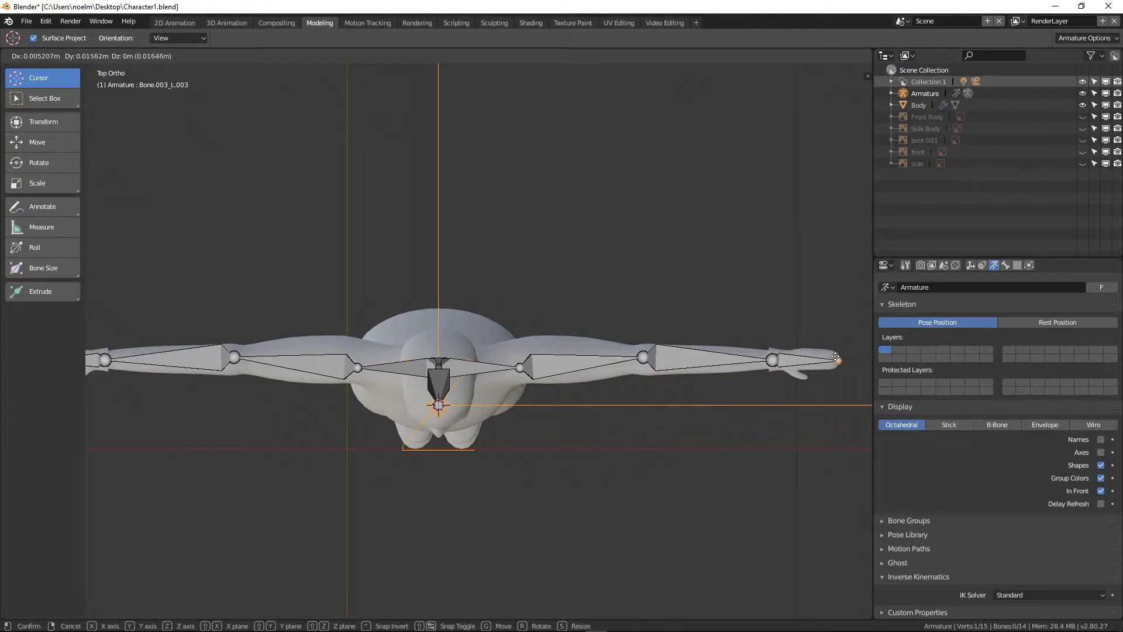
pyautogui.click(836, 357)
# In front view, fork-extrude mirrored bones from the wrist joints straight up along Z to above the arms.
pyautogui.click(769, 361)
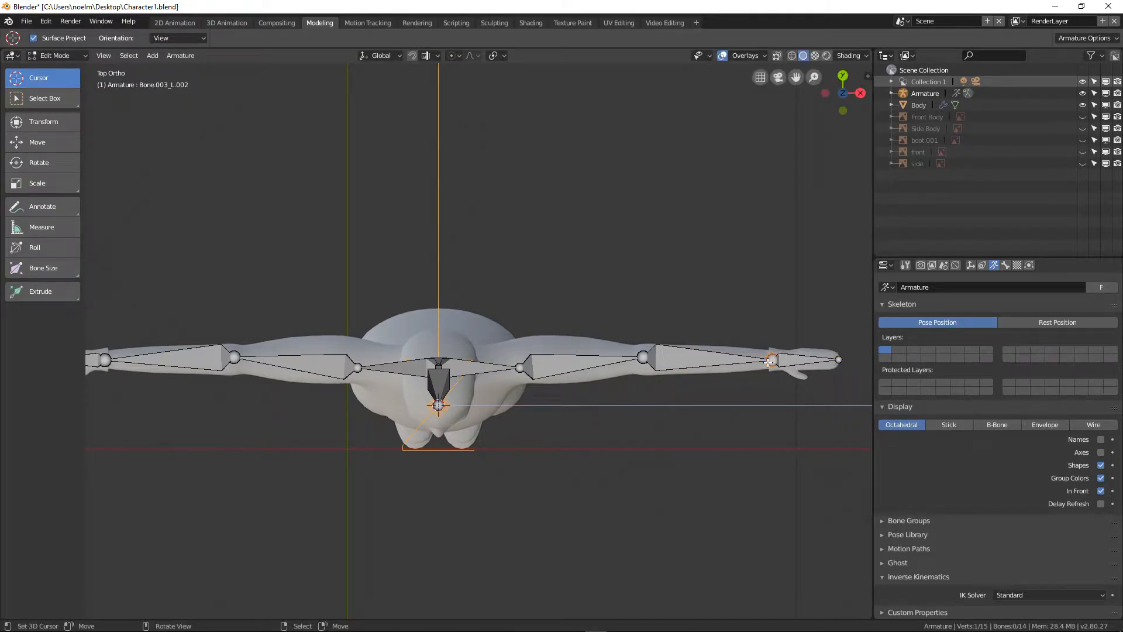
pyautogui.press('KP_1')
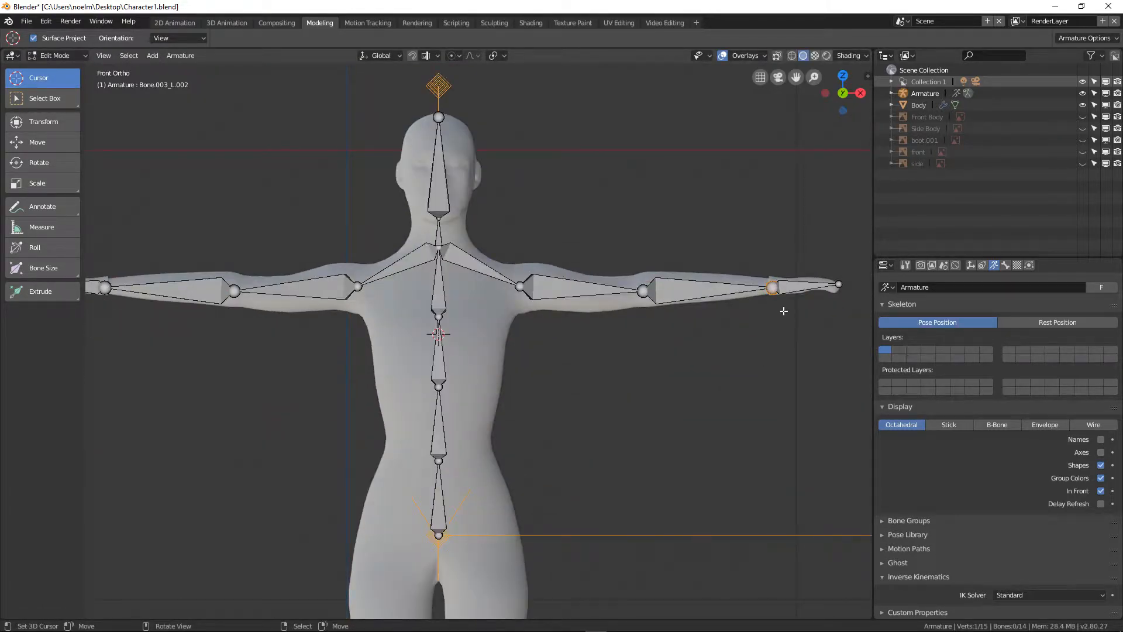
pyautogui.hotkey('shift', 'e')
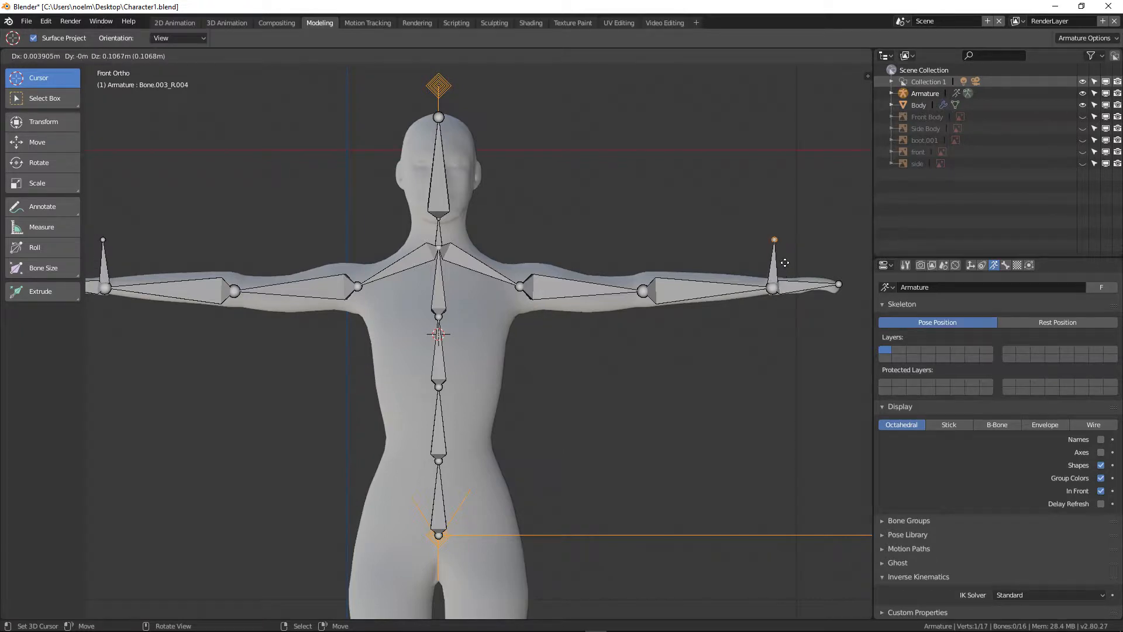
pyautogui.press('z')
pyautogui.click(788, 248)
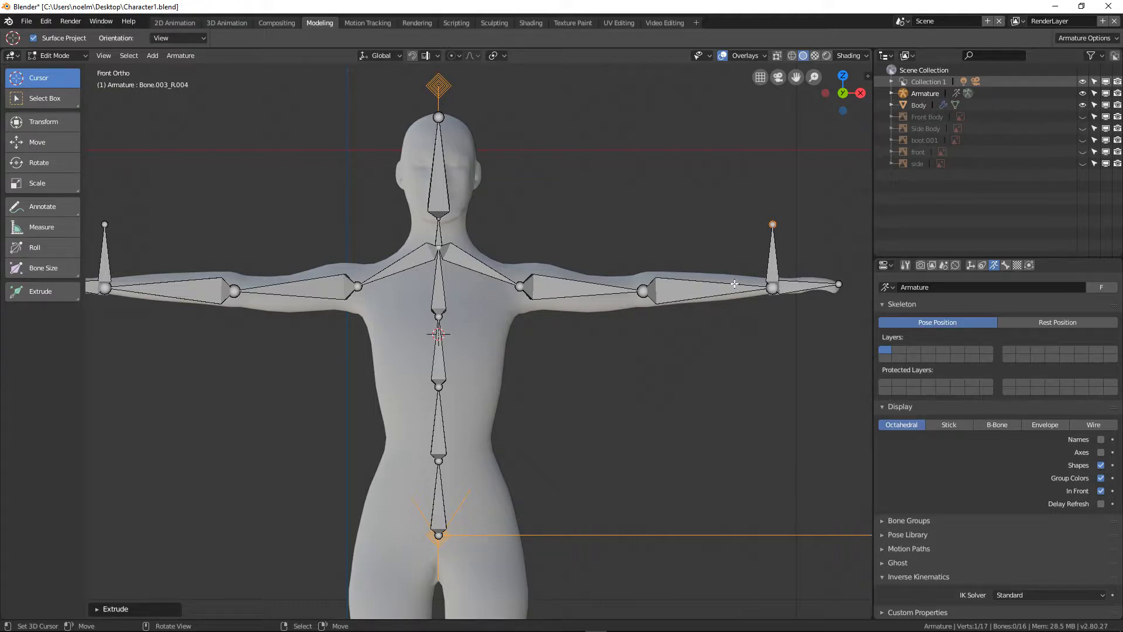
# Fork-extrude mirrored hip bones from the joint at the base of the spine, outward and down to the tops of the thighs.
pyautogui.keyDown('shift'); pyautogui.scroll(-5, 668, 261); pyautogui.keyUp('shift')
pyautogui.scroll(1, 536, 334)
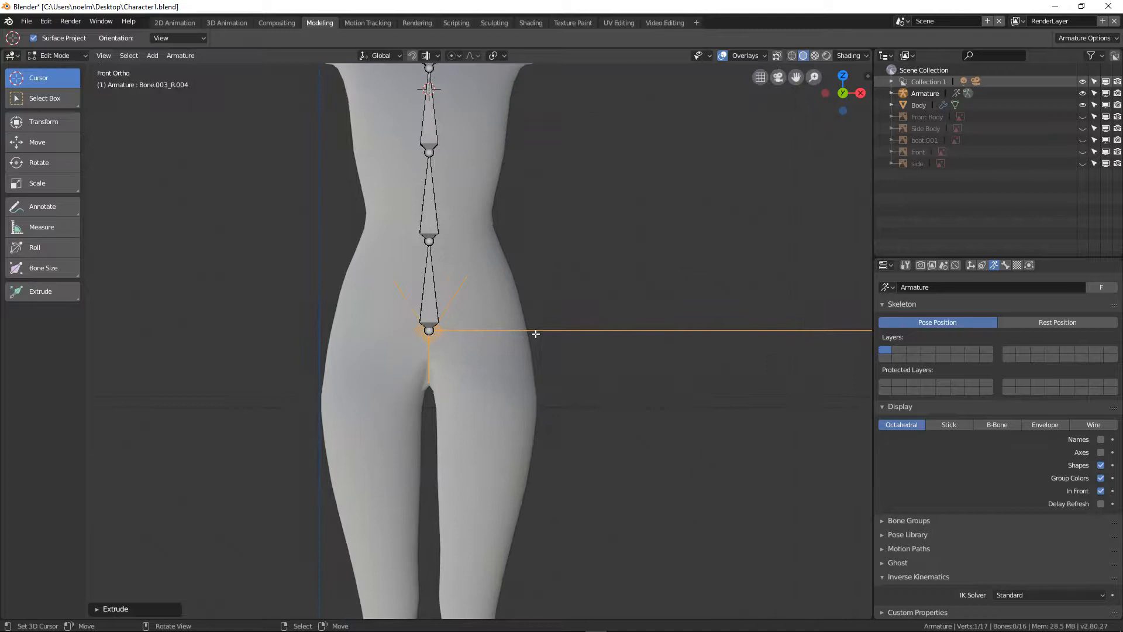
pyautogui.click(435, 330)
pyautogui.hotkey('shift', 'e')
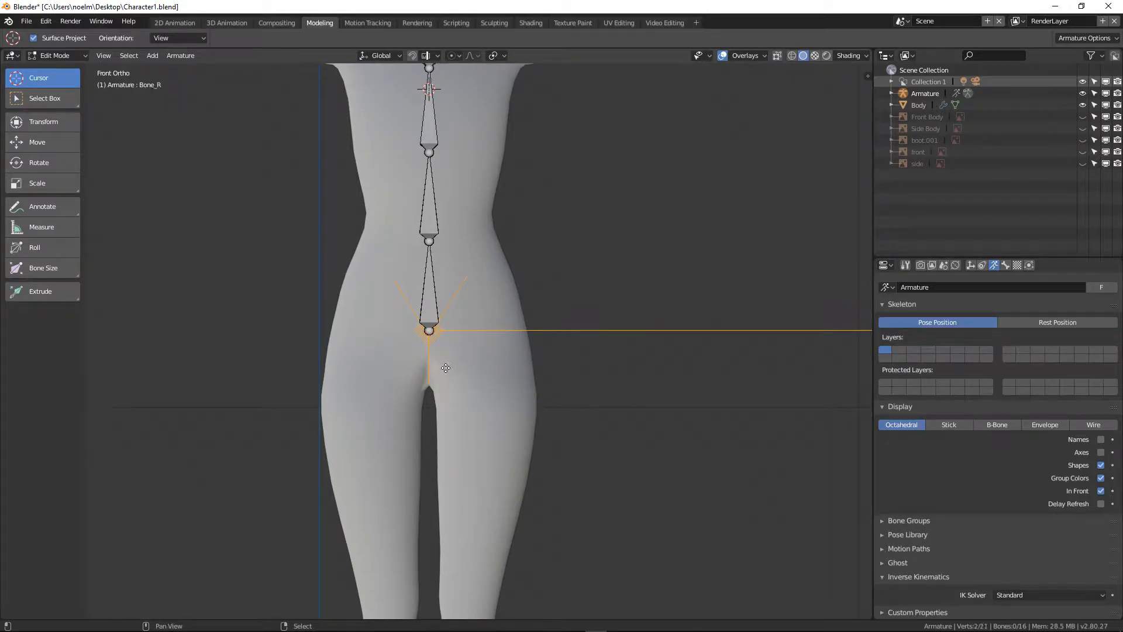
pyautogui.click(505, 422)
# Extrude mirrored thigh and shin bones down the legs, with joints at the knees and ankles.
pyautogui.scroll(-2, 487, 404)
pyautogui.keyDown('shift'); pyautogui.moveTo(482, 408); pyautogui.dragTo(483, 229, button='middle'); pyautogui.keyUp('shift')
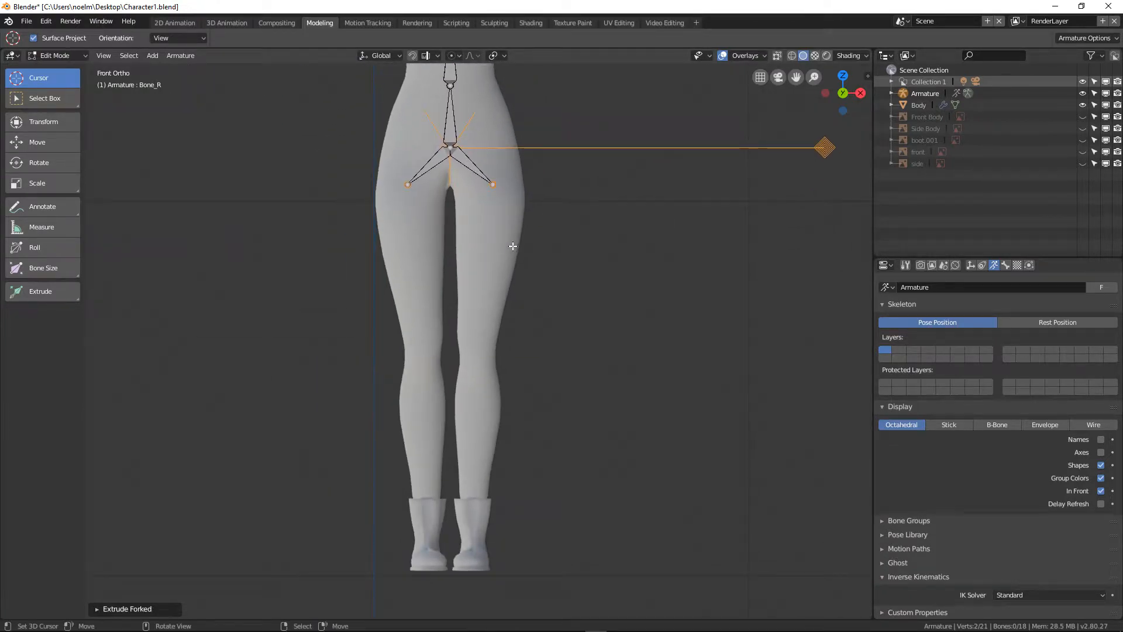
pyautogui.hotkey('shift', 'e')
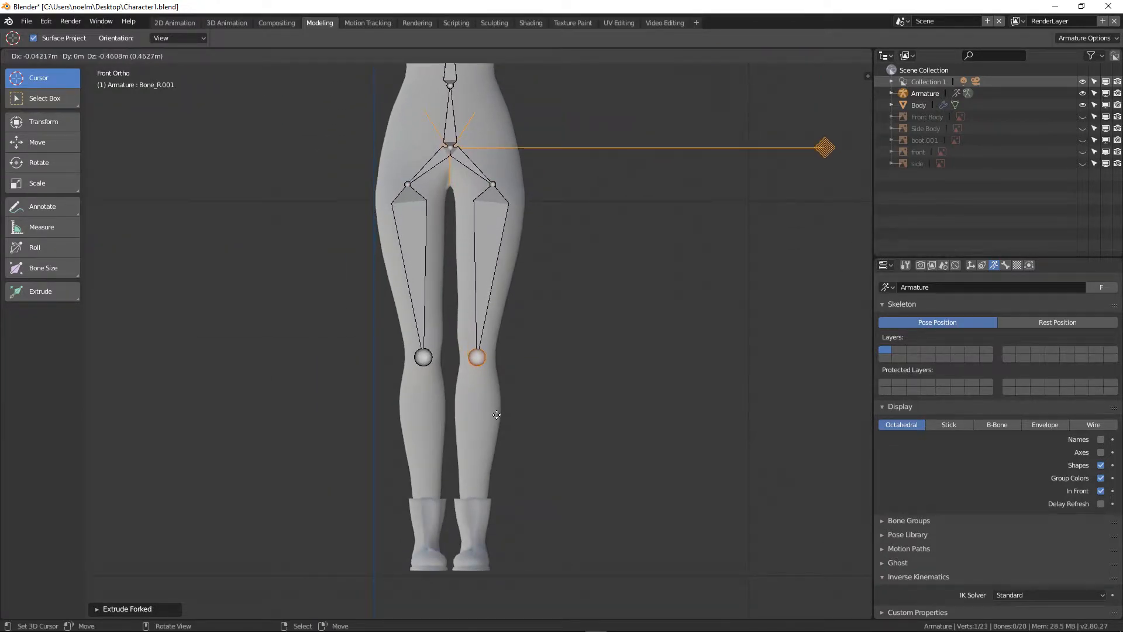
pyautogui.click(492, 417)
pyautogui.hotkey('shift', 'e')
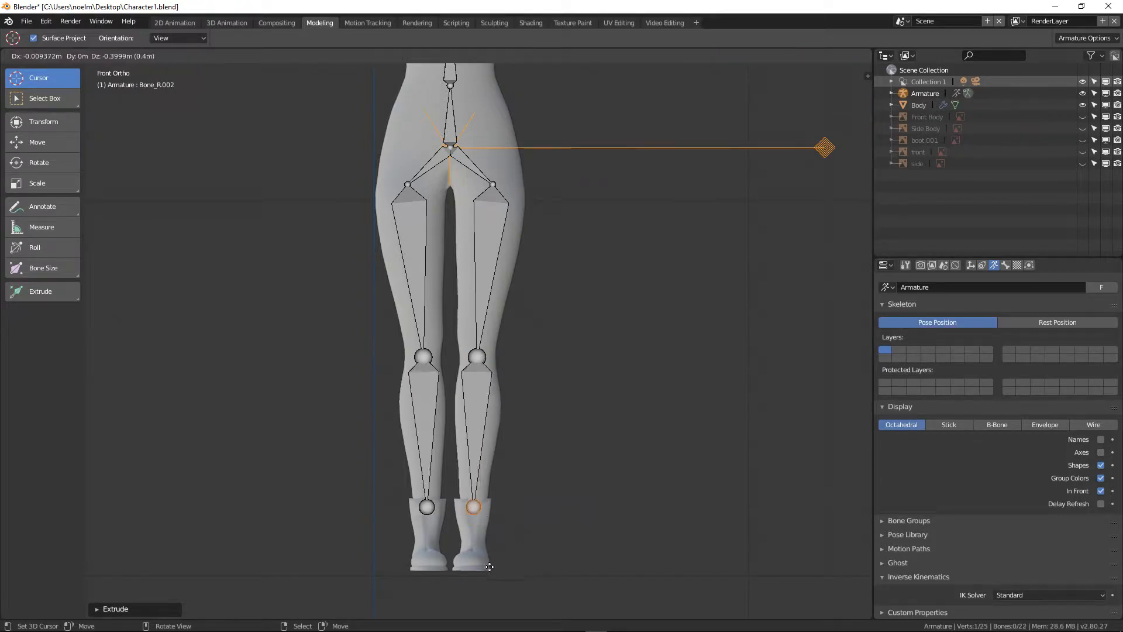
pyautogui.click(490, 601)
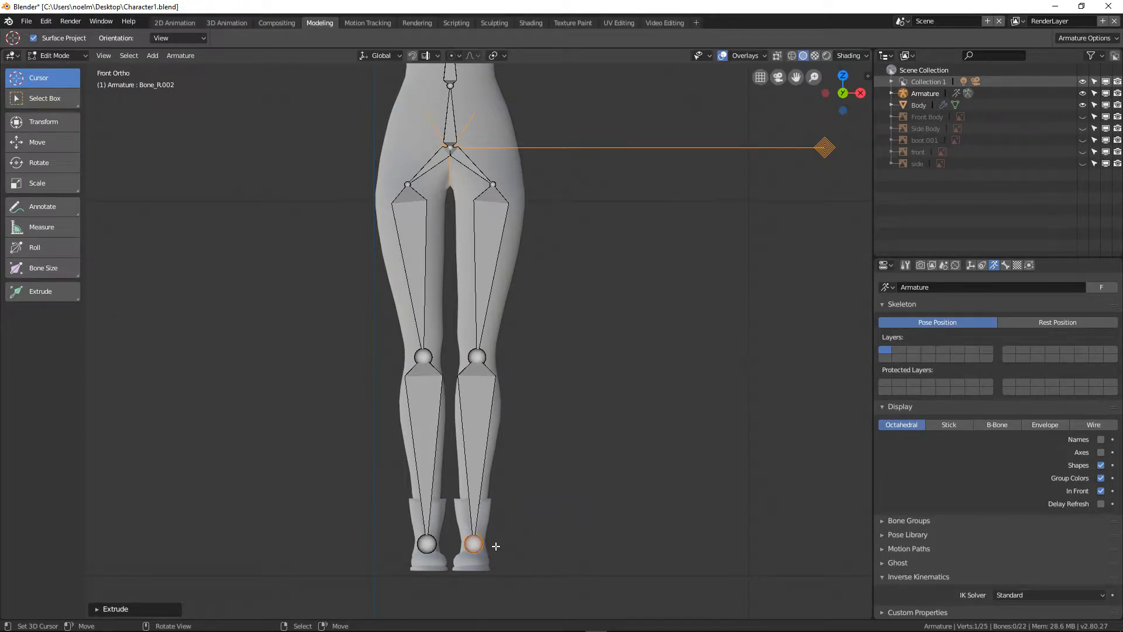
# In right view, move the ankle joints back into the heel area and the knee joints about 0.02 m forward.
pyautogui.press('KP_3')
pyautogui.keyDown('shift'); pyautogui.moveTo(496, 546); pyautogui.dragTo(496, 420, button='middle'); pyautogui.keyUp('shift')
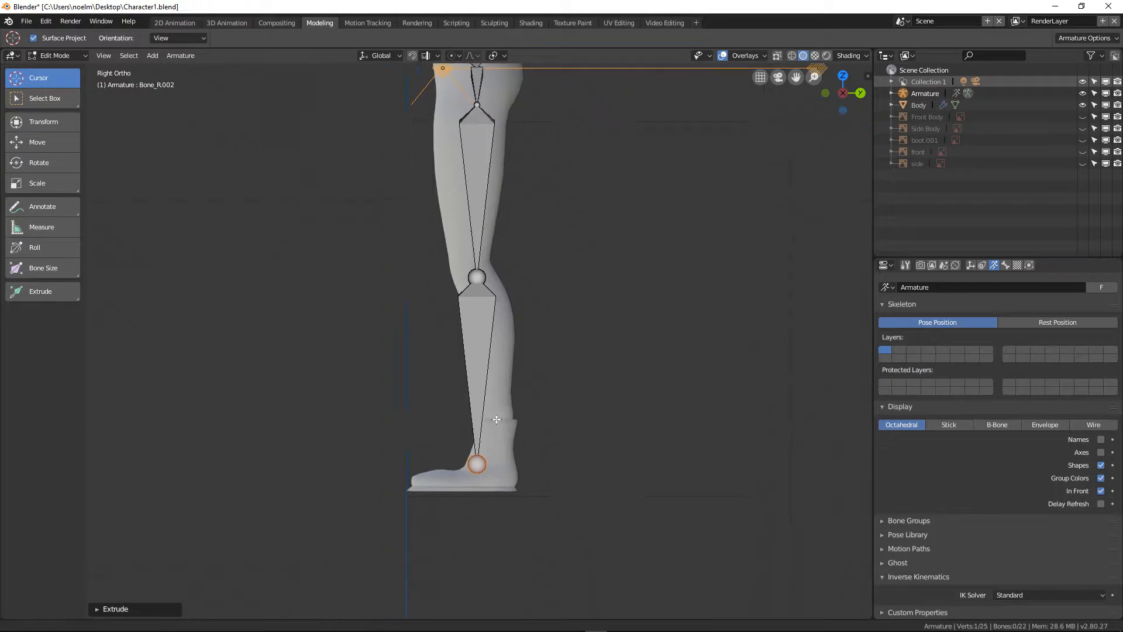
pyautogui.scroll(3, 497, 419)
pyautogui.press('g')
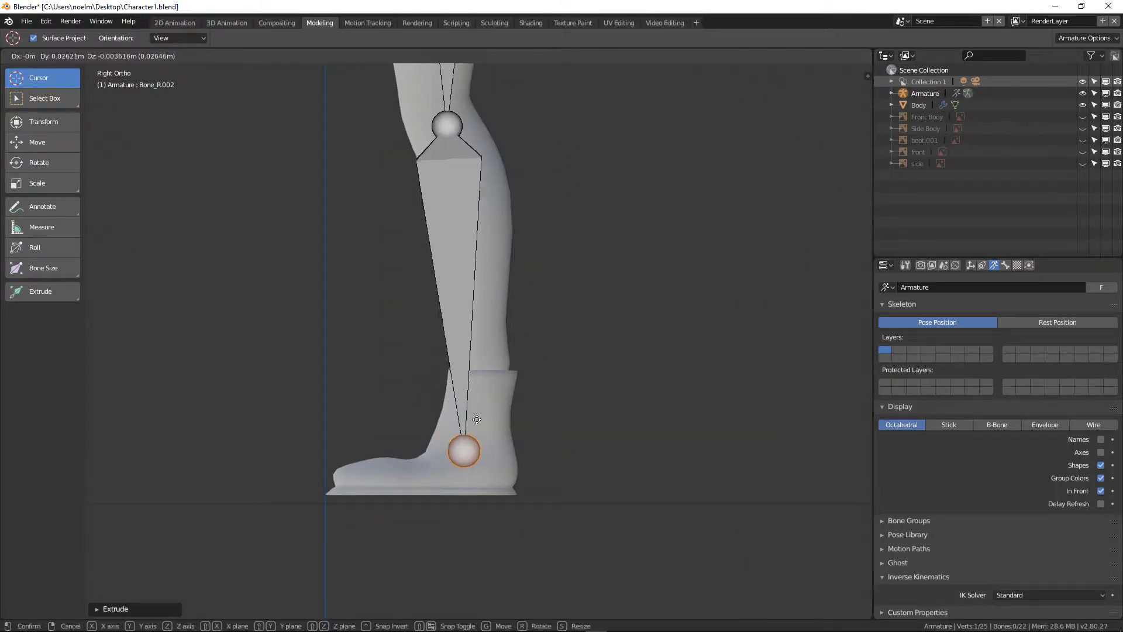
pyautogui.click(480, 413)
pyautogui.click(444, 130)
pyautogui.press('g')
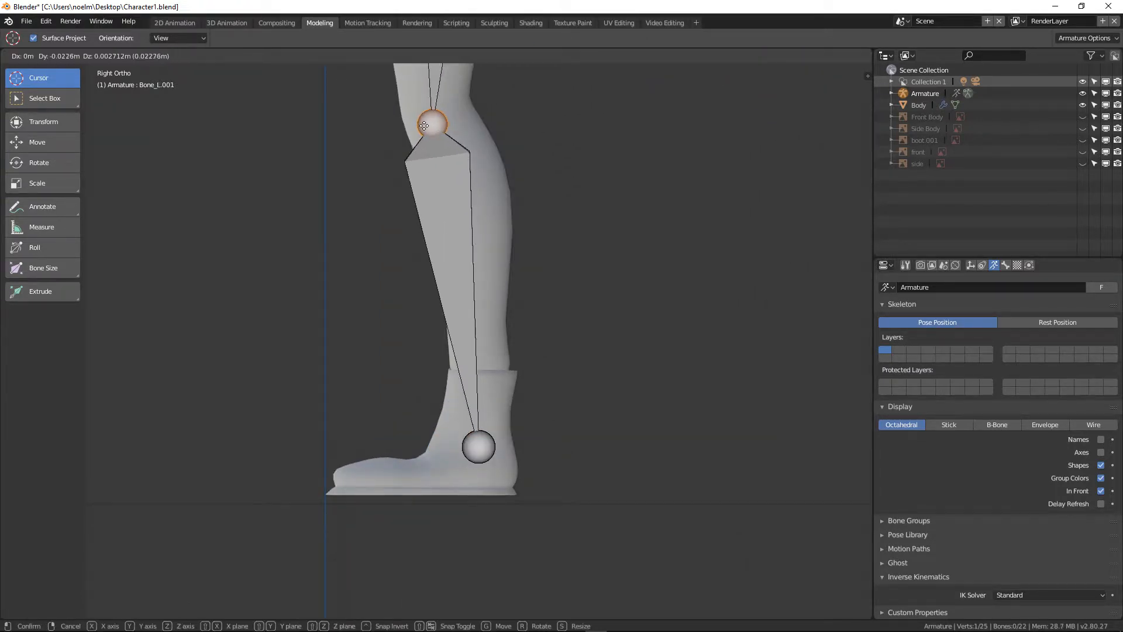
pyautogui.click(431, 124)
# Extrude mirrored foot bones from the ankles to the balls of the feet, plus toe bones reaching just past the boot tips.
pyautogui.click(472, 447)
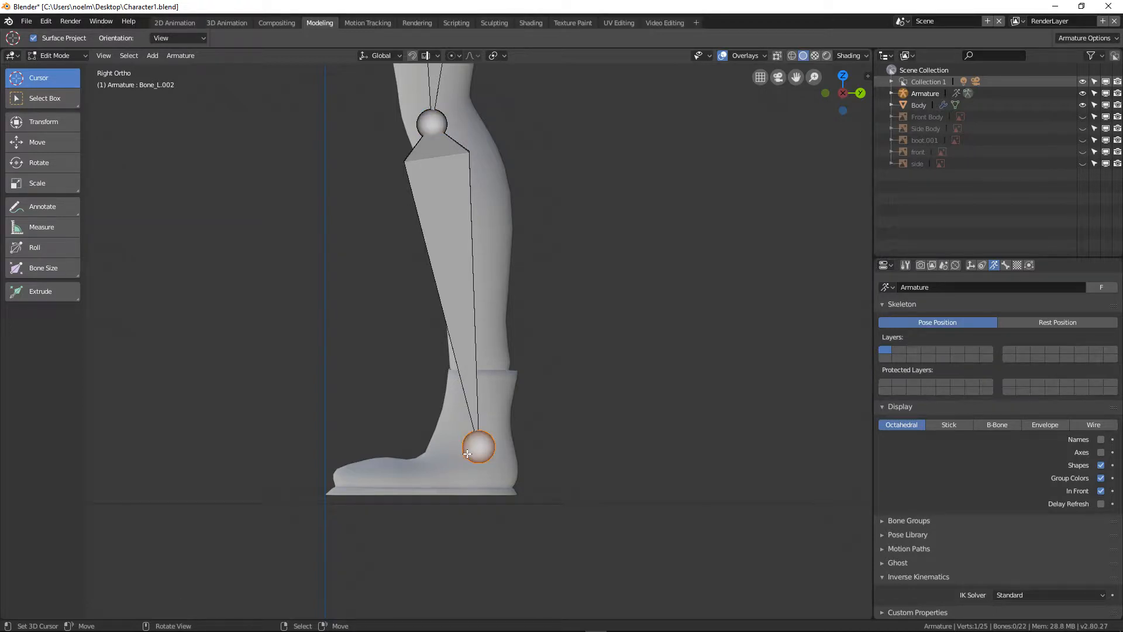
pyautogui.hotkey('shift', 'e')
pyautogui.click(371, 498)
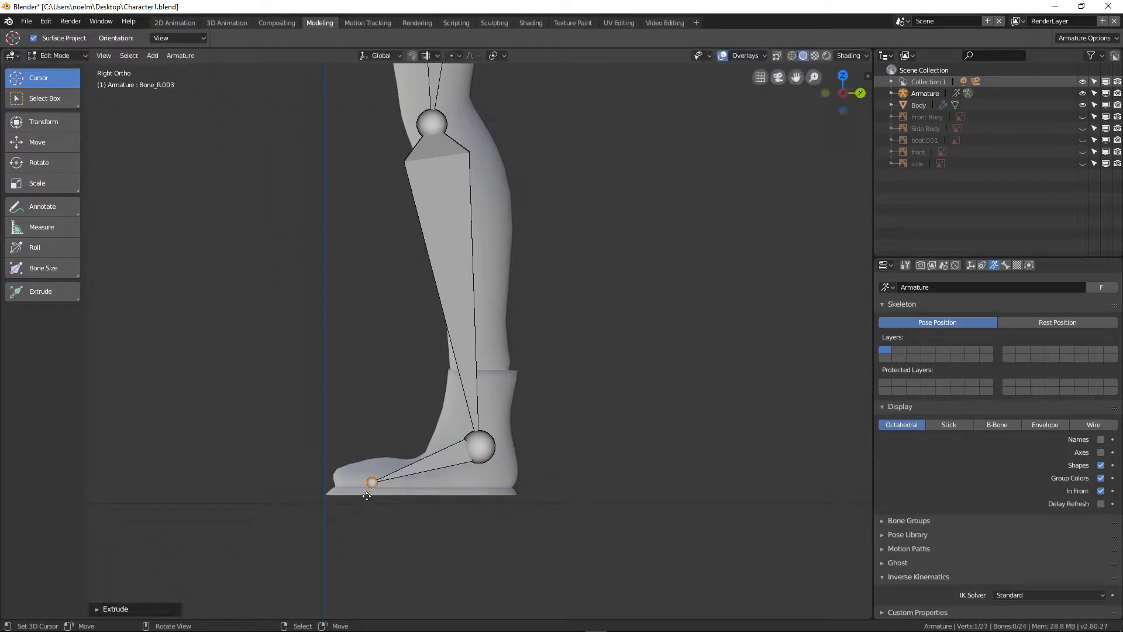
pyautogui.hotkey('shift', 'e')
pyautogui.click(317, 499)
# Extrude mirrored heel bones from the ankles down to the back of the soles, plus longer bones pointing back and up behind the ankles.
pyautogui.click(497, 462)
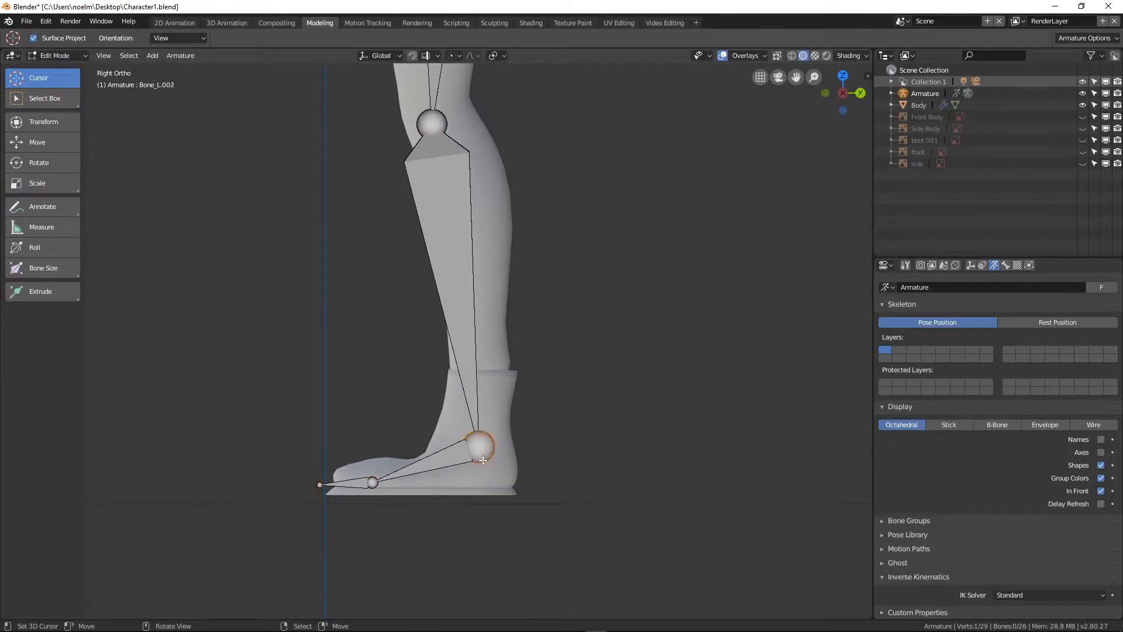
pyautogui.hotkey('shift', 'e')
pyautogui.click(520, 491)
pyautogui.click(479, 448)
pyautogui.hotkey('shift', 'e')
pyautogui.click(612, 382)
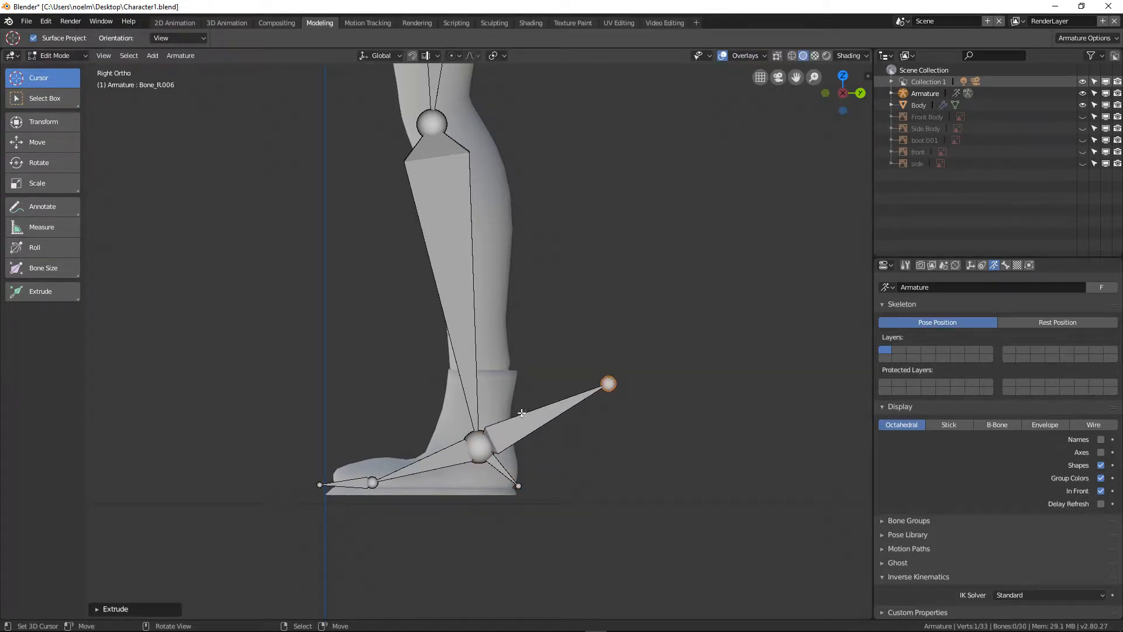
# Extrude a single bone about 0.57 m long straight backward from the joint at the base of the spine.
pyautogui.scroll(-2, 523, 368)
pyautogui.keyDown('shift'); pyautogui.moveTo(510, 329); pyautogui.dragTo(480, 497, button='middle'); pyautogui.keyUp('shift')
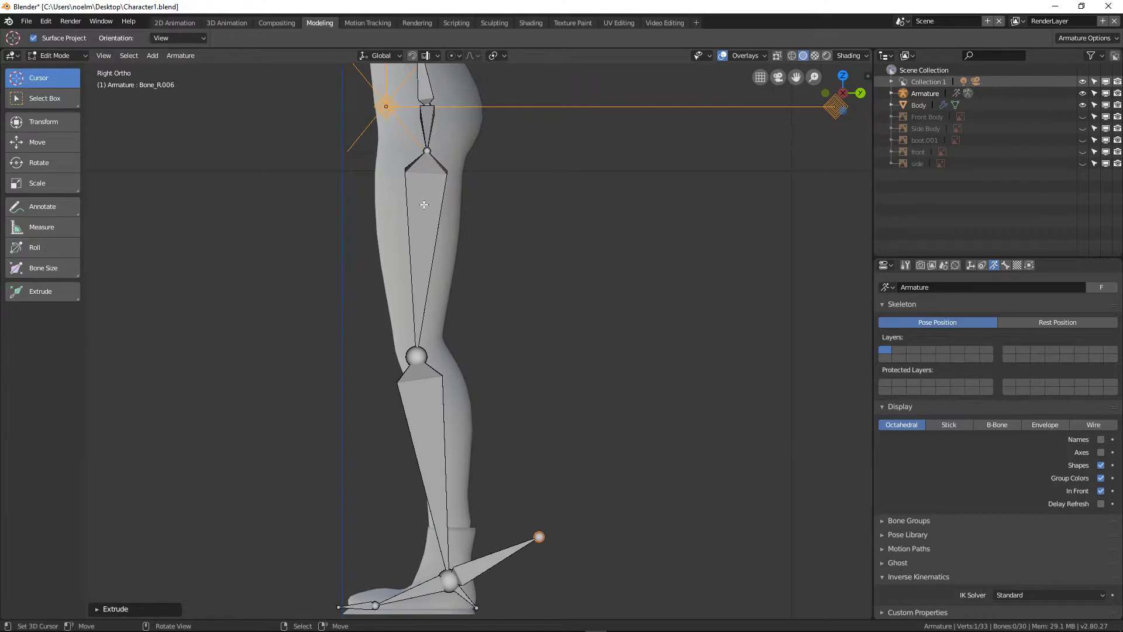
pyautogui.moveTo(423, 203); pyautogui.dragTo(451, 188, button='middle')
pyautogui.click(433, 109)
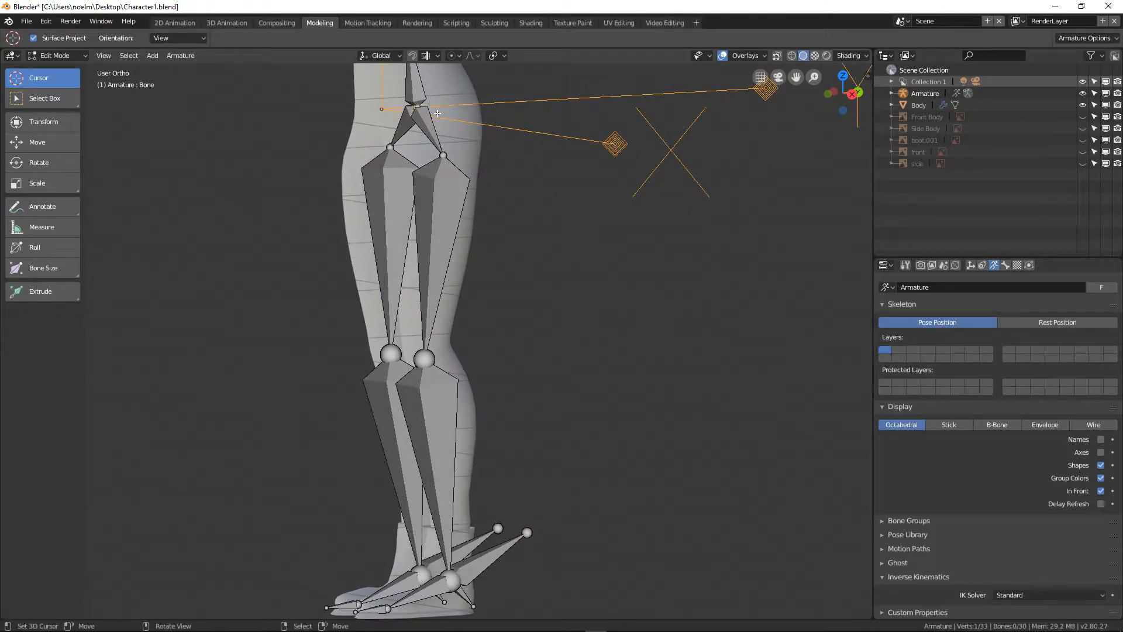
pyautogui.press('KP_3')
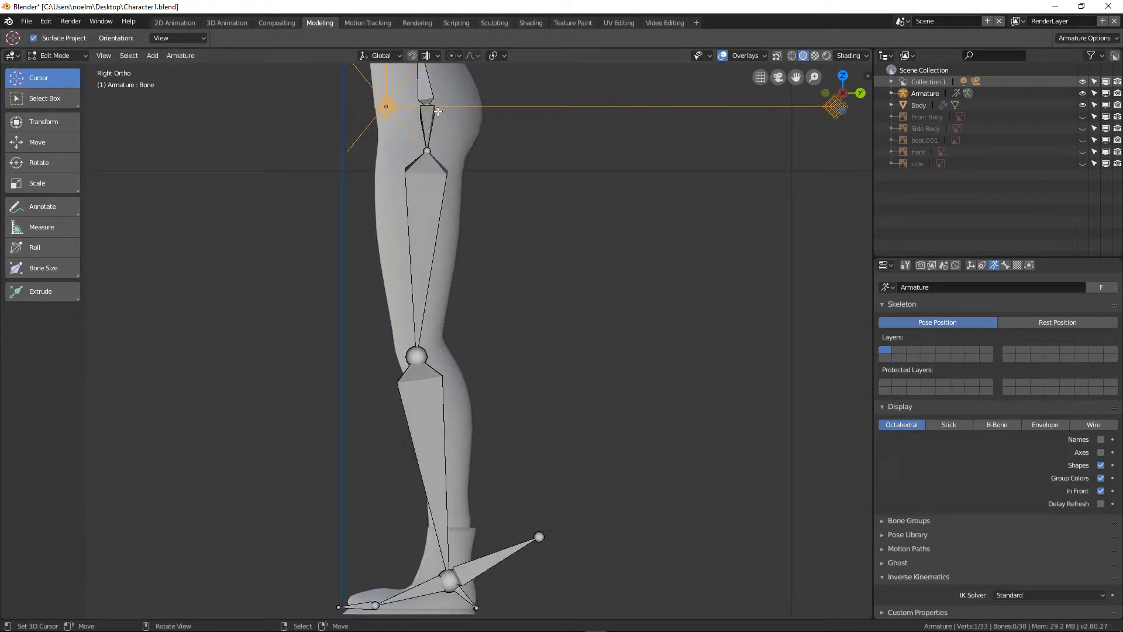
pyautogui.press('e')
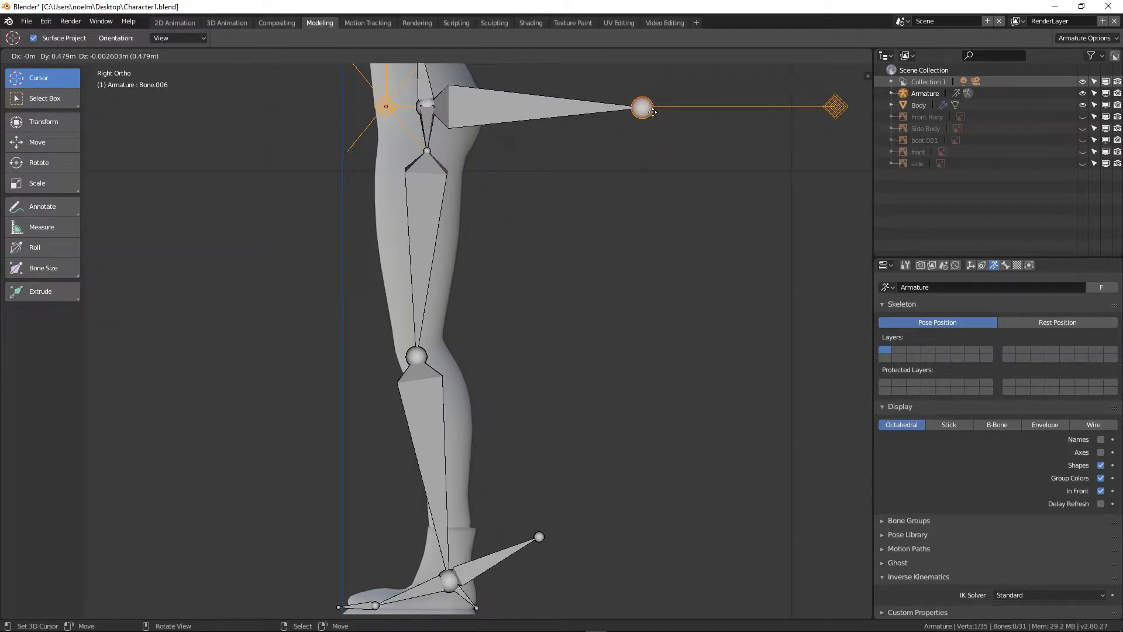
pyautogui.click(694, 113)
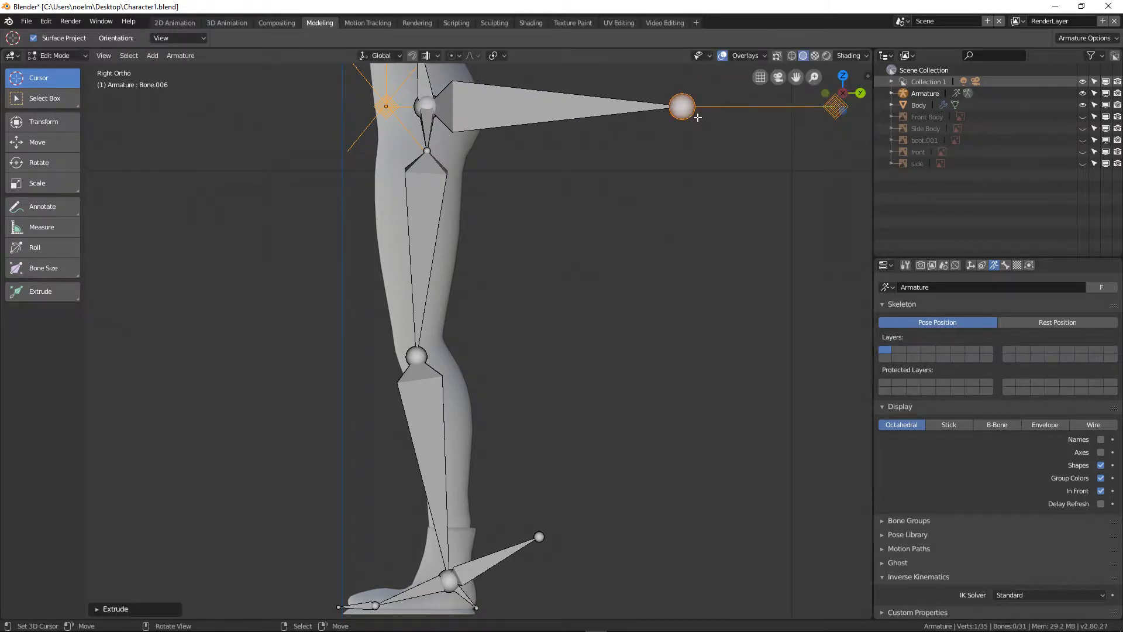
# Show the bone properties and rename the lowest spine bone to "spine".
pyautogui.scroll(-5, 541, 191)
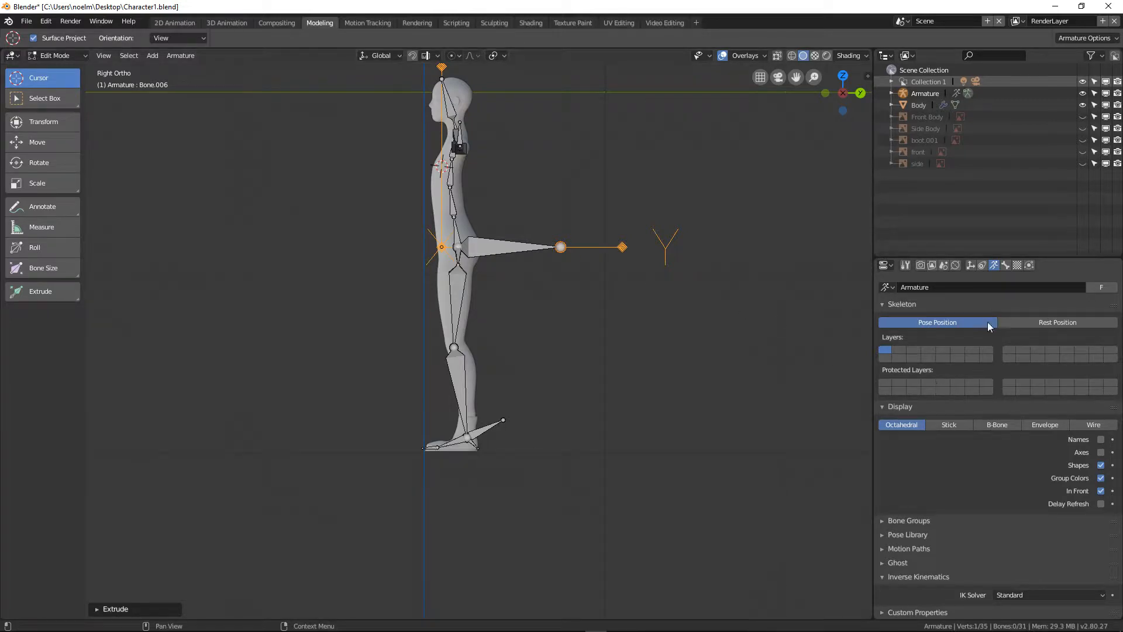
pyautogui.click(1007, 265)
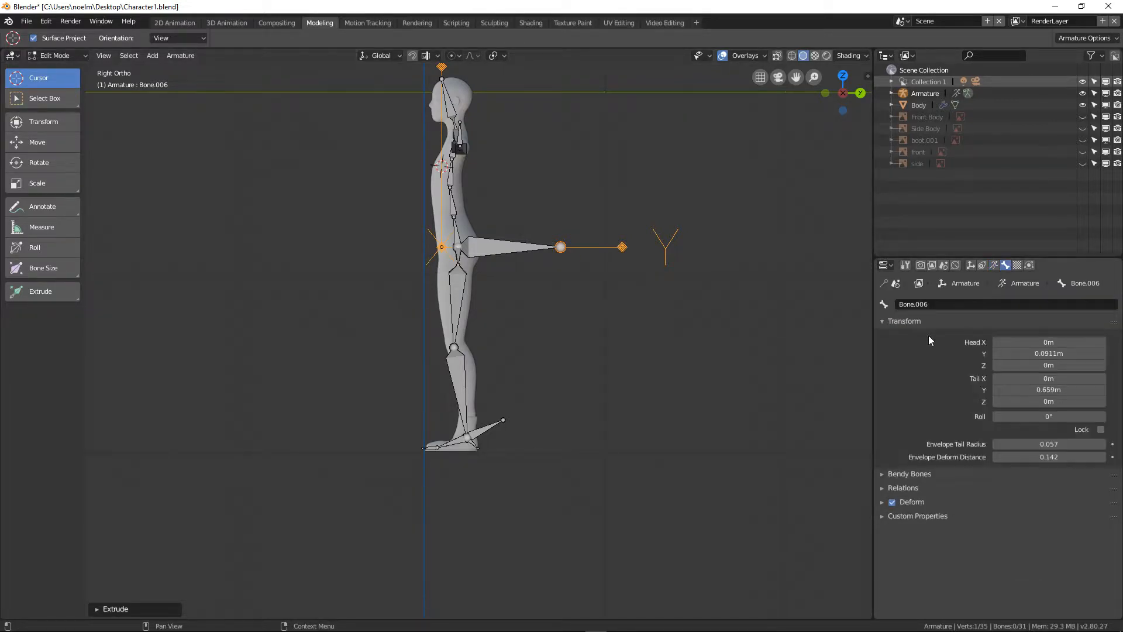
pyautogui.scroll(2, 541, 288)
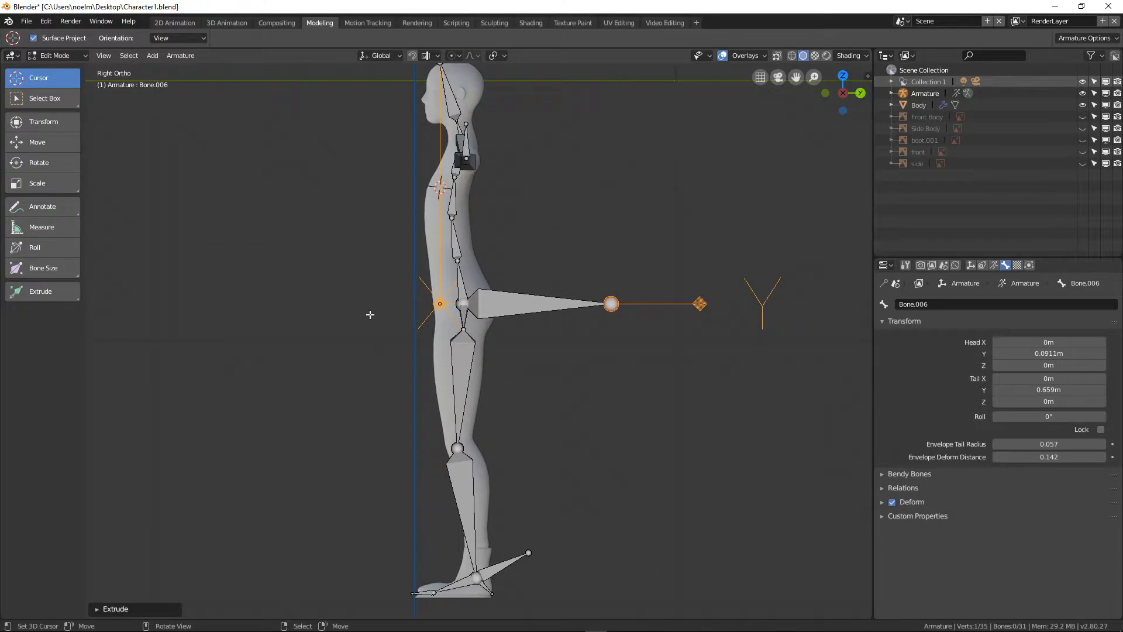
pyautogui.moveTo(370, 315); pyautogui.dragTo(462, 329, button='middle')
pyautogui.scroll(3, 462, 316)
pyautogui.keyDown('shift'); pyautogui.moveTo(463, 269); pyautogui.dragTo(464, 379, button='middle'); pyautogui.keyUp('shift')
pyautogui.moveTo(464, 378); pyautogui.dragTo(442, 354, button='middle')
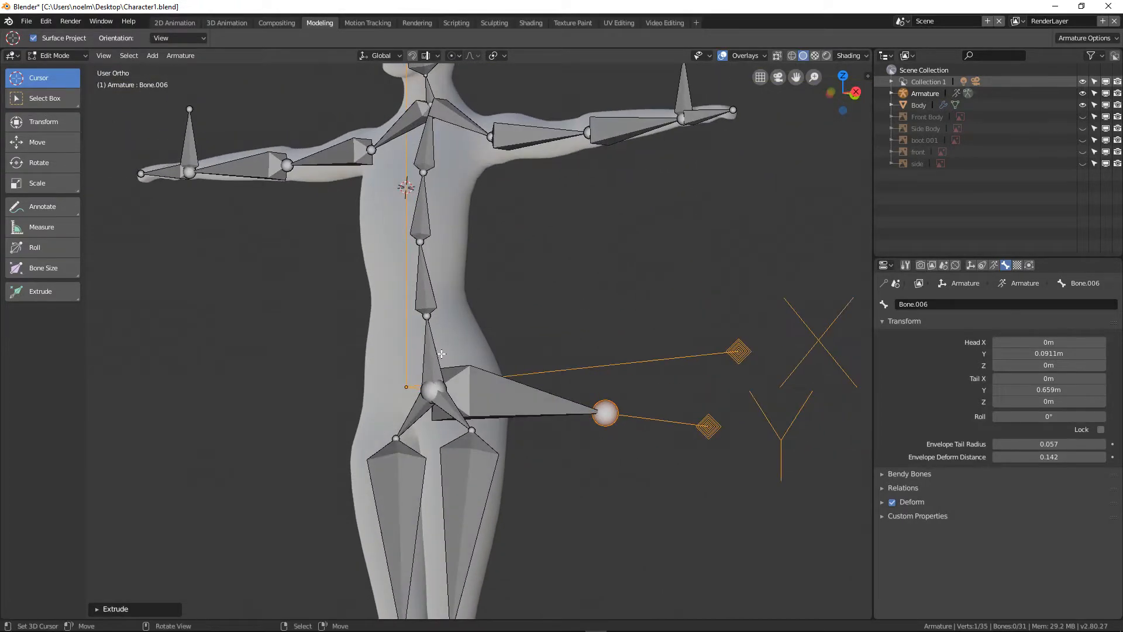
pyautogui.rightClick(426, 347)
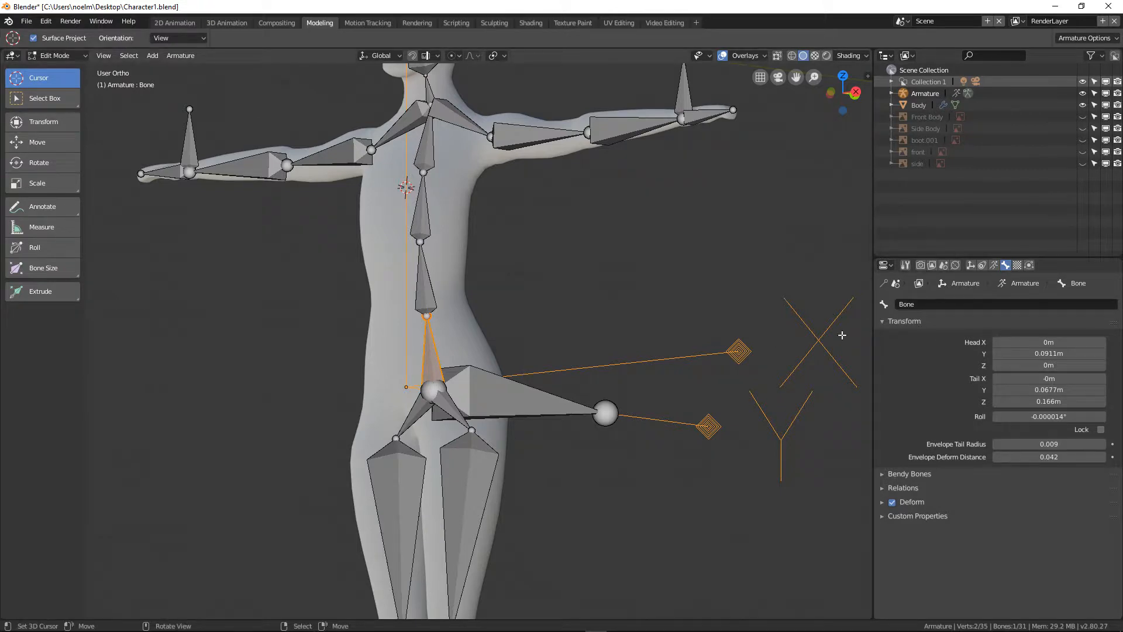
pyautogui.click(931, 304)
pyautogui.write('s')
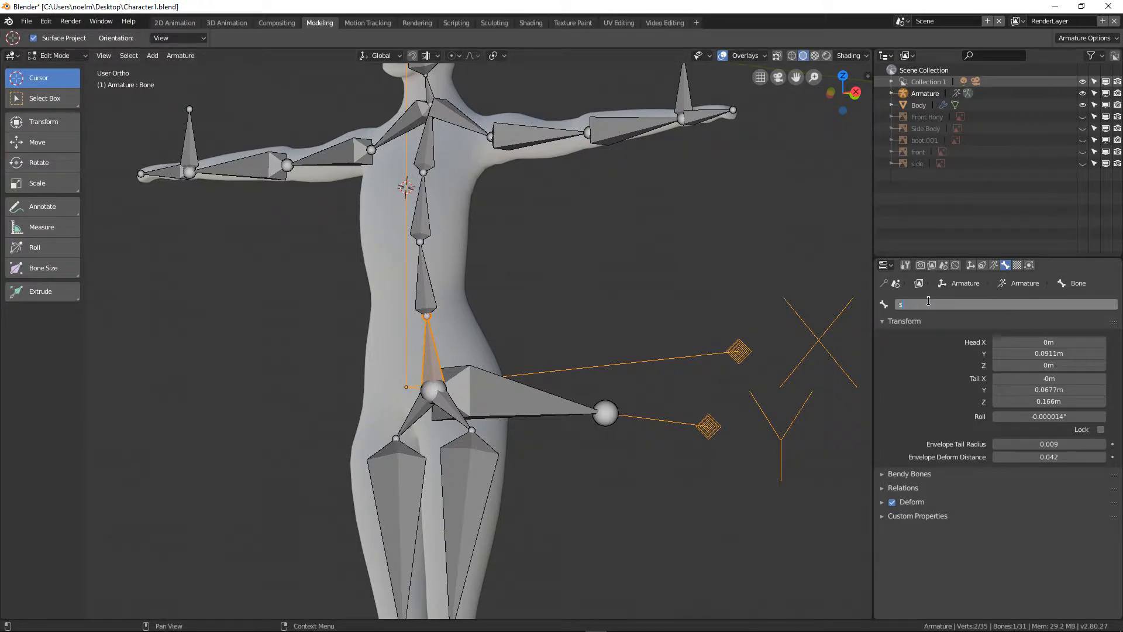
pyautogui.write('pine')
pyautogui.press('Return')
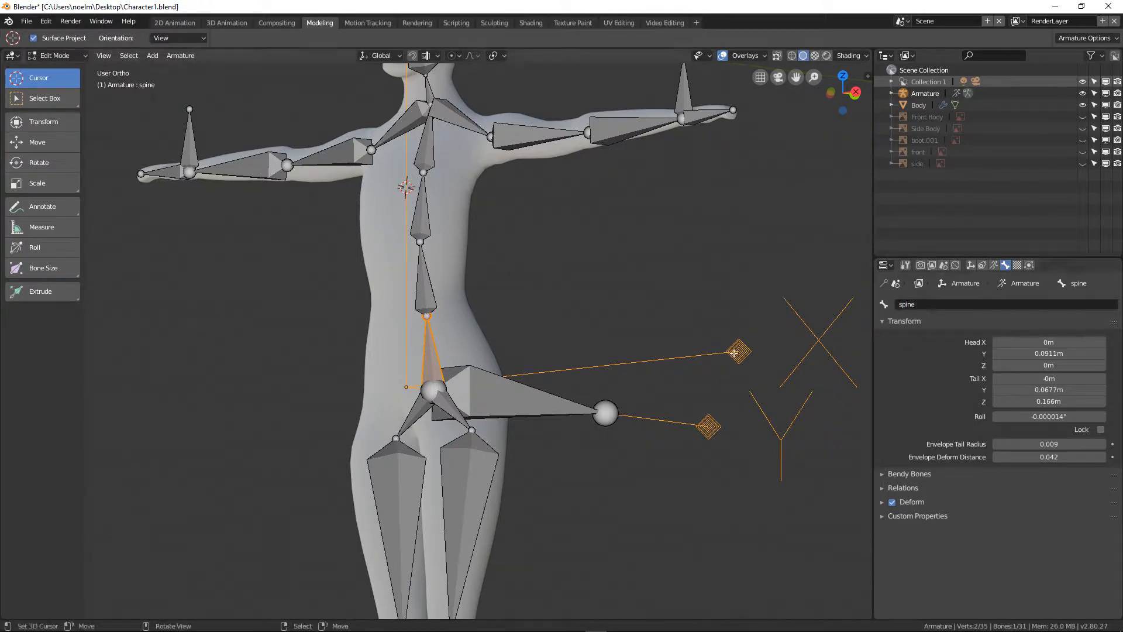
# Rename the second spine bone from the hips to "spine1" and the third to "spine2".
pyautogui.click(411, 274)
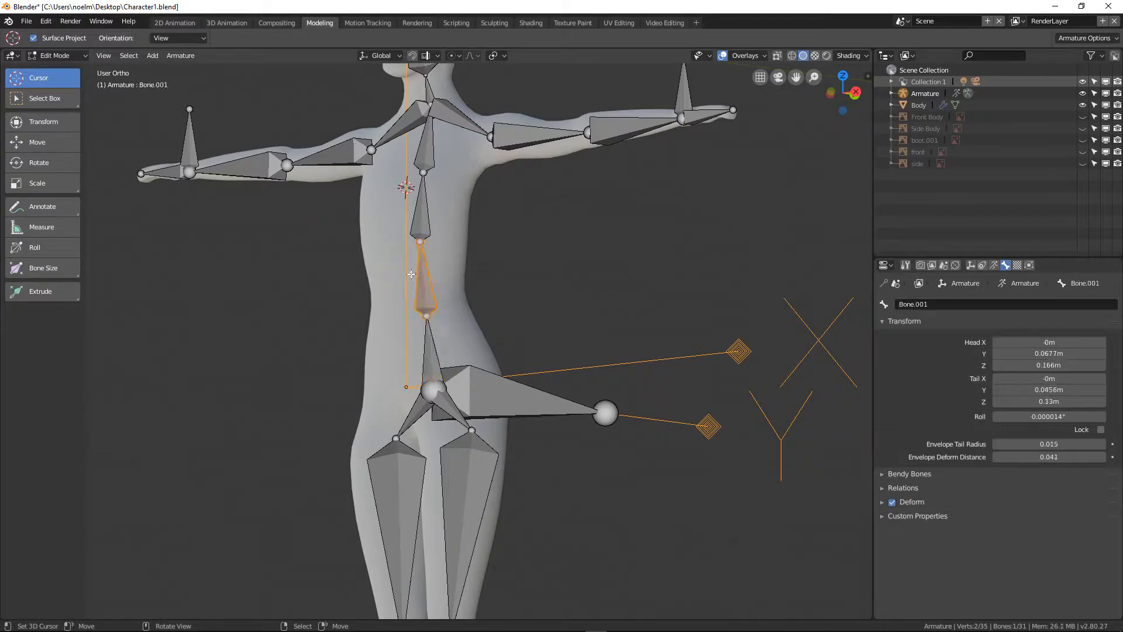
pyautogui.click(916, 304)
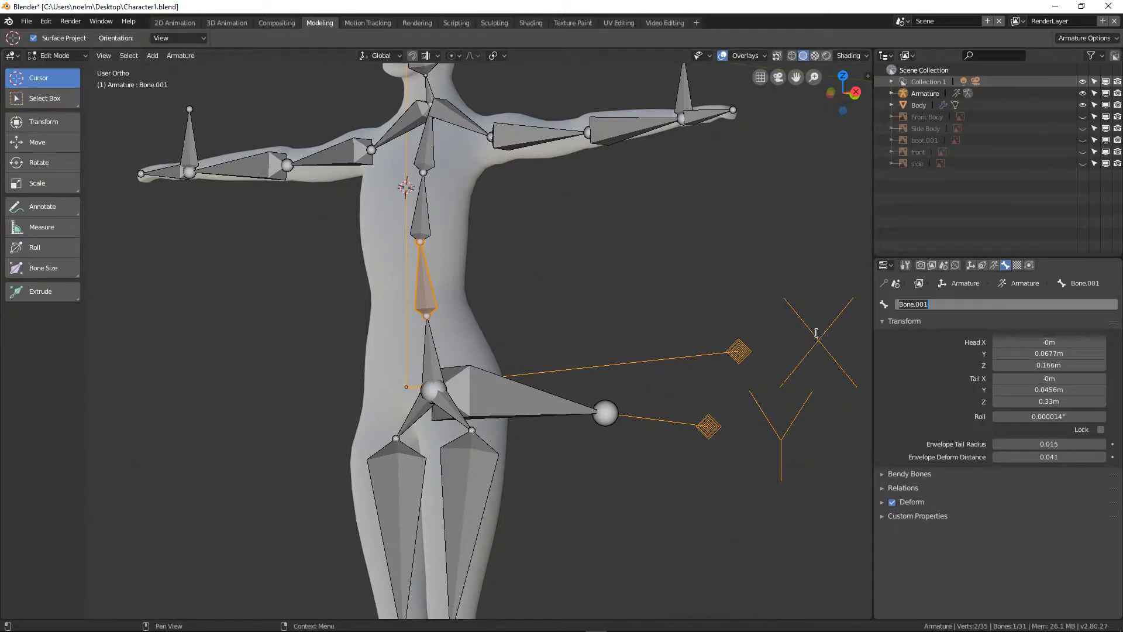
pyautogui.write('spine')
pyautogui.press('Return')
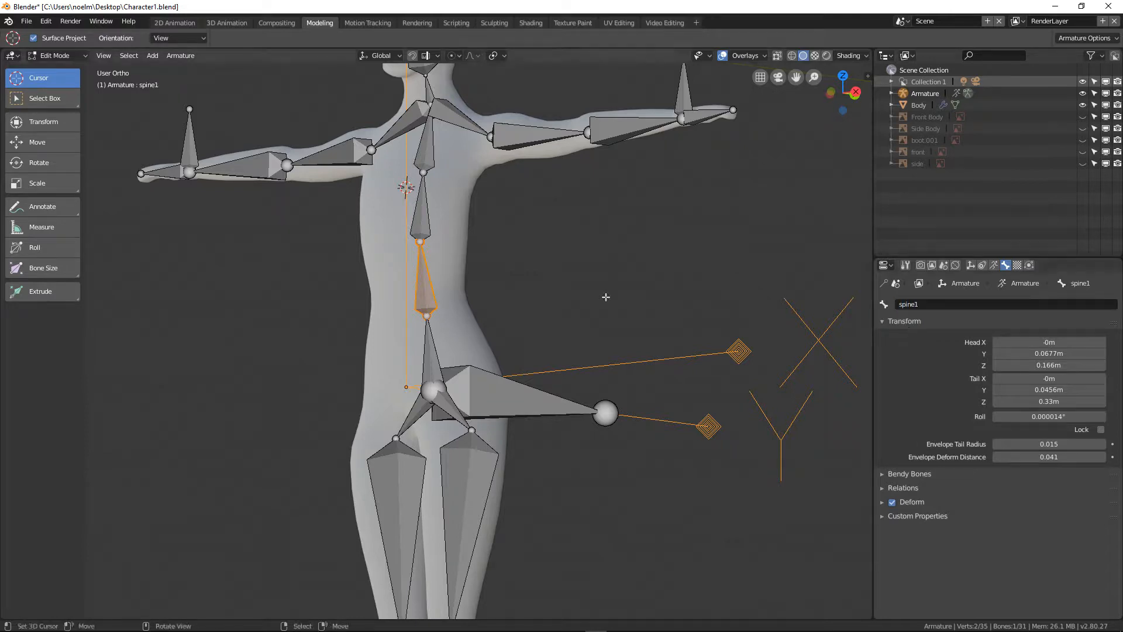
pyautogui.rightClick(425, 199)
pyautogui.click(916, 305)
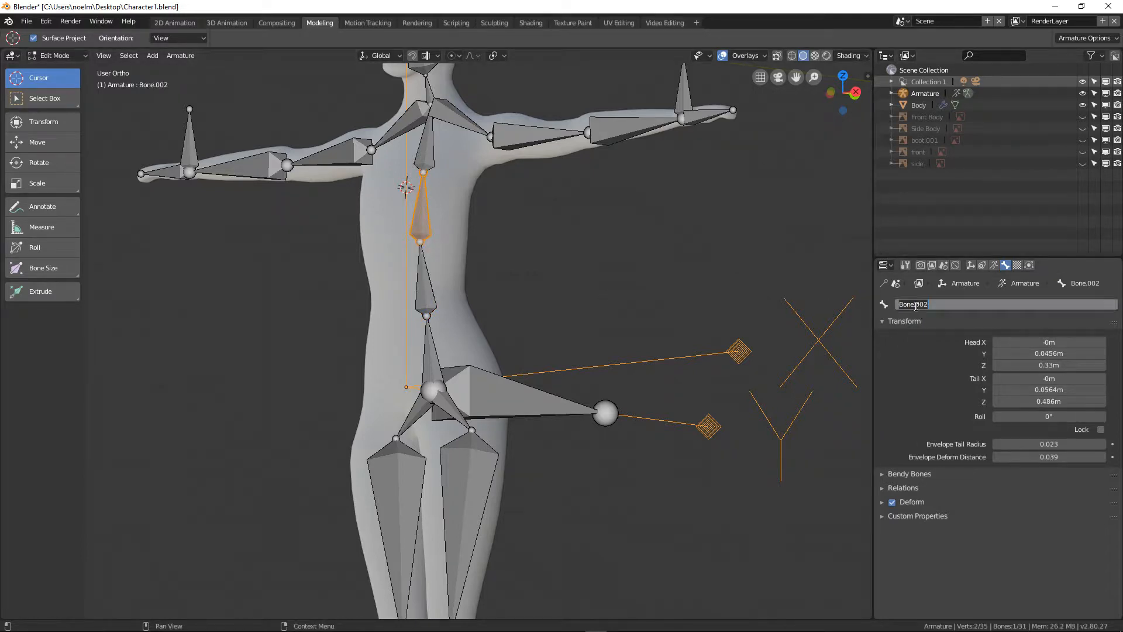
pyautogui.write('spine2')
pyautogui.press('Return')
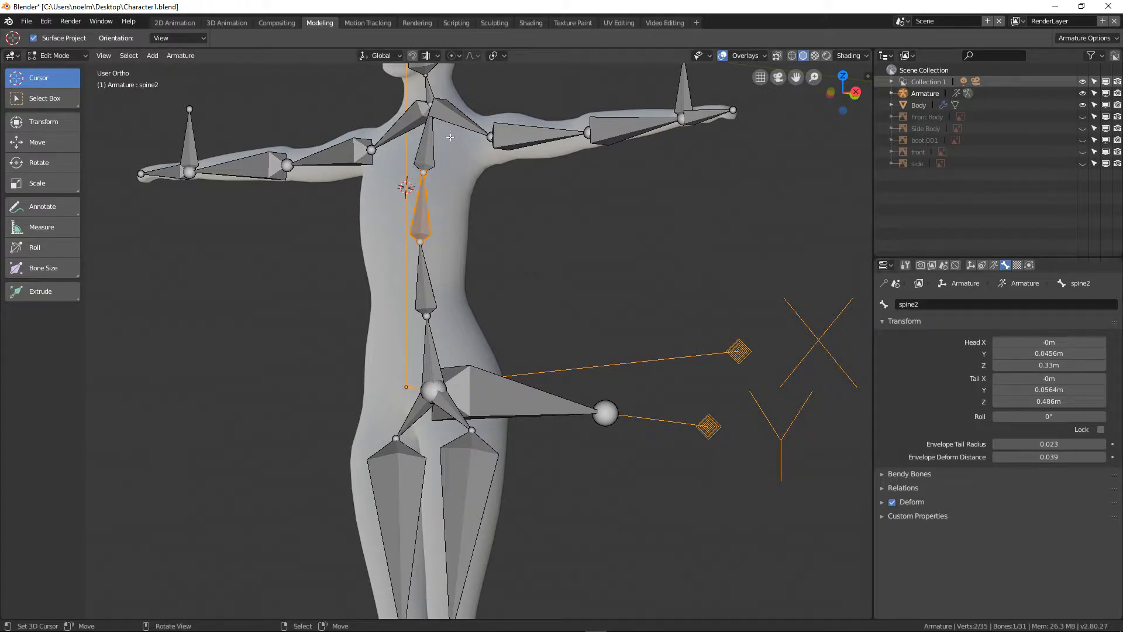
# Rename the upper chest bone just below the neck to "spine3".
pyautogui.click(427, 138)
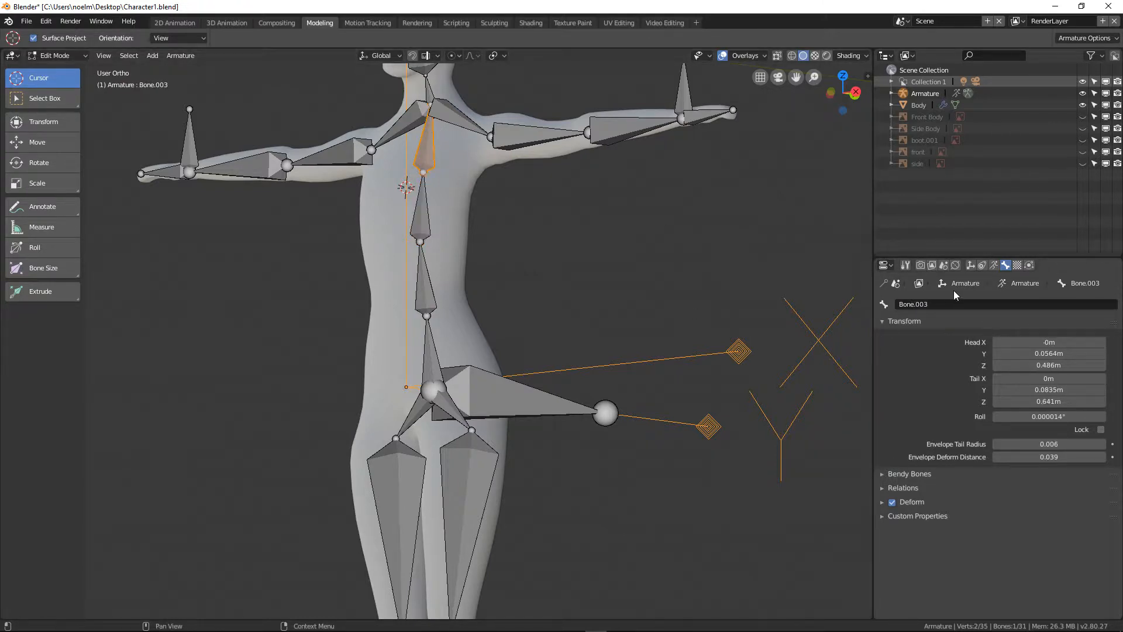
pyautogui.click(938, 301)
pyautogui.write('sp')
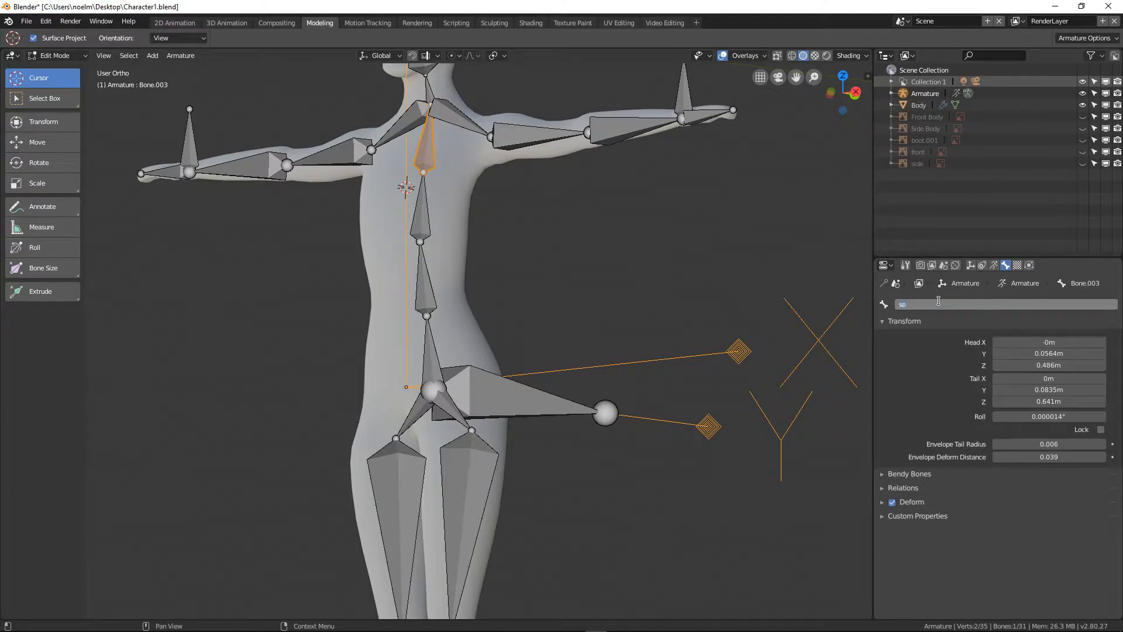
pyautogui.write('ine3')
pyautogui.press('Return')
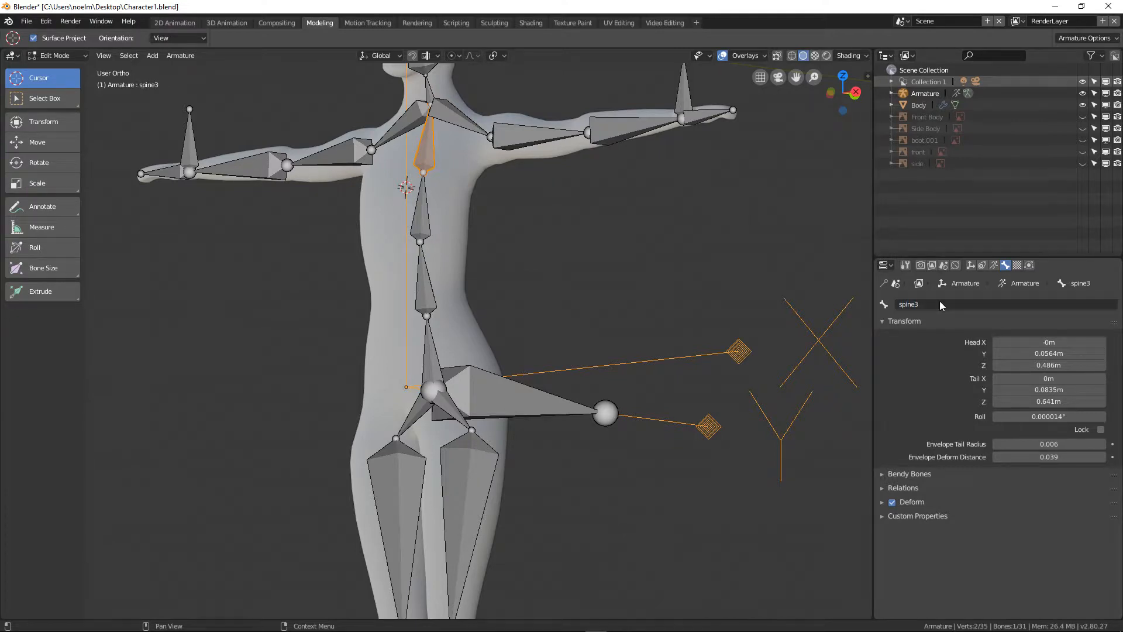
# Rename the short bone above the chest to "neck" and the bone inside the skull to "head".
pyautogui.keyDown('shift'); pyautogui.moveTo(474, 233); pyautogui.dragTo(510, 406, button='middle'); pyautogui.keyUp('shift')
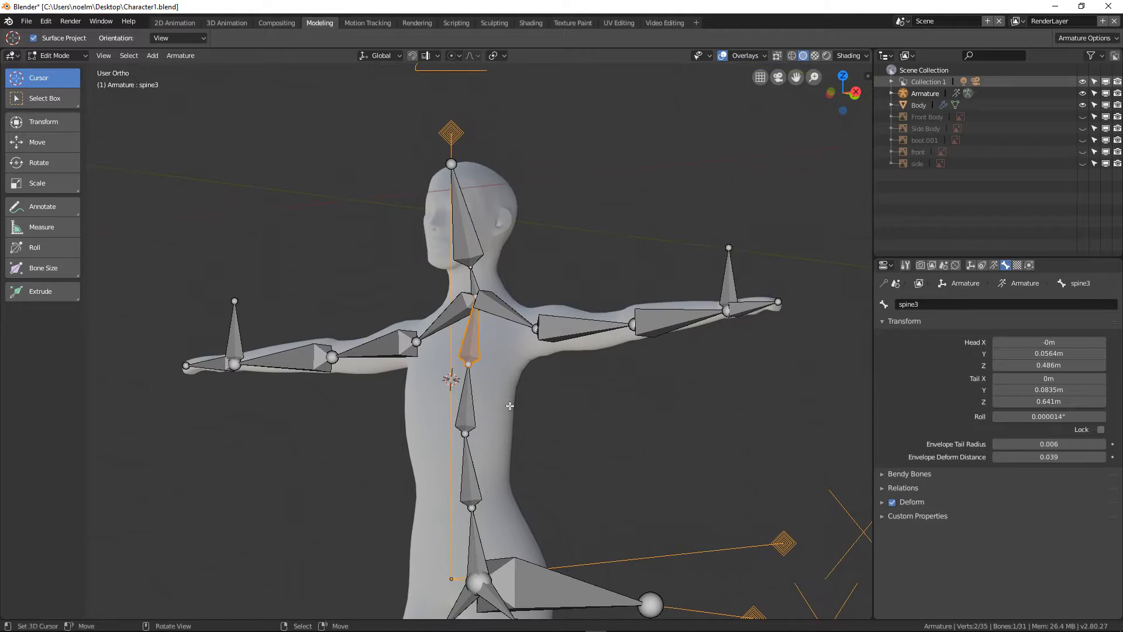
pyautogui.click(473, 277)
pyautogui.click(929, 305)
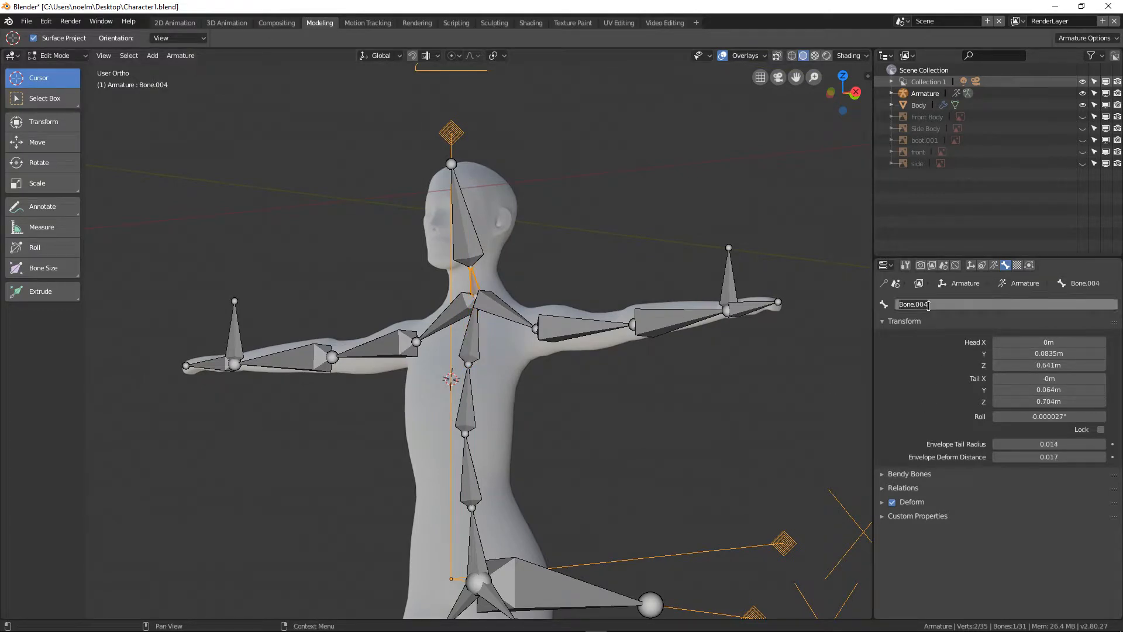
pyautogui.write('neck')
pyautogui.press('Return')
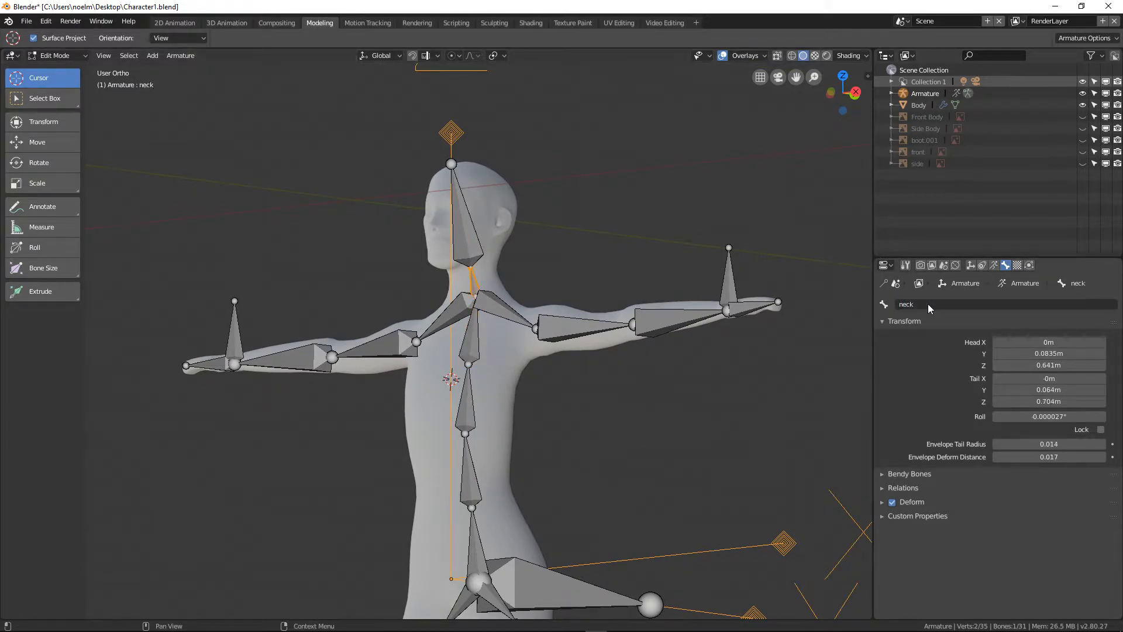
pyautogui.click(449, 220)
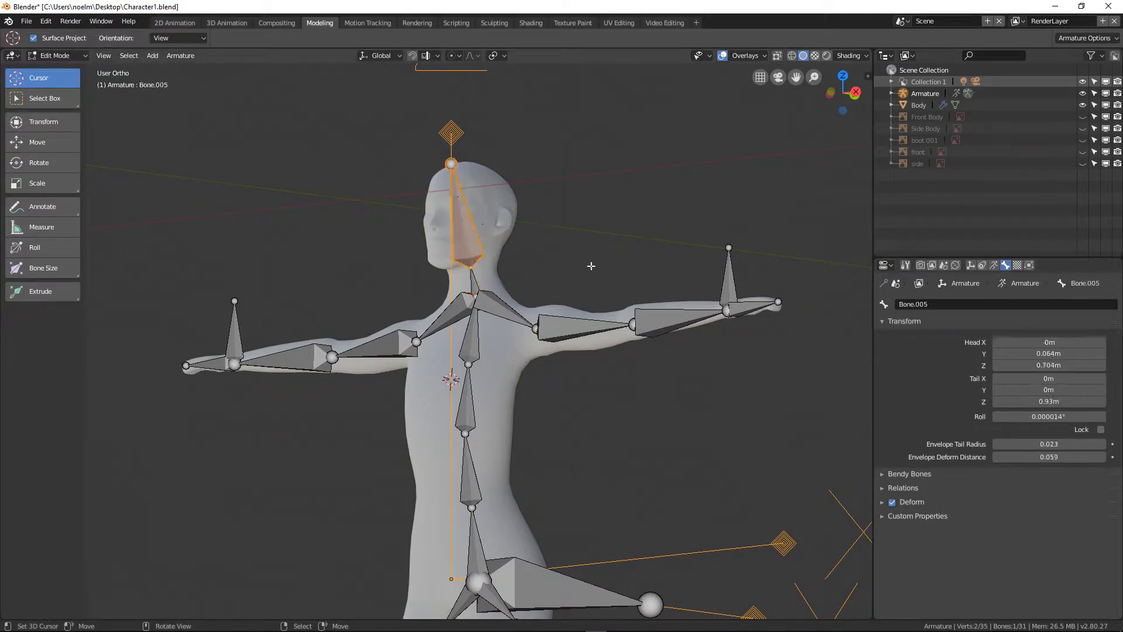
pyautogui.click(905, 307)
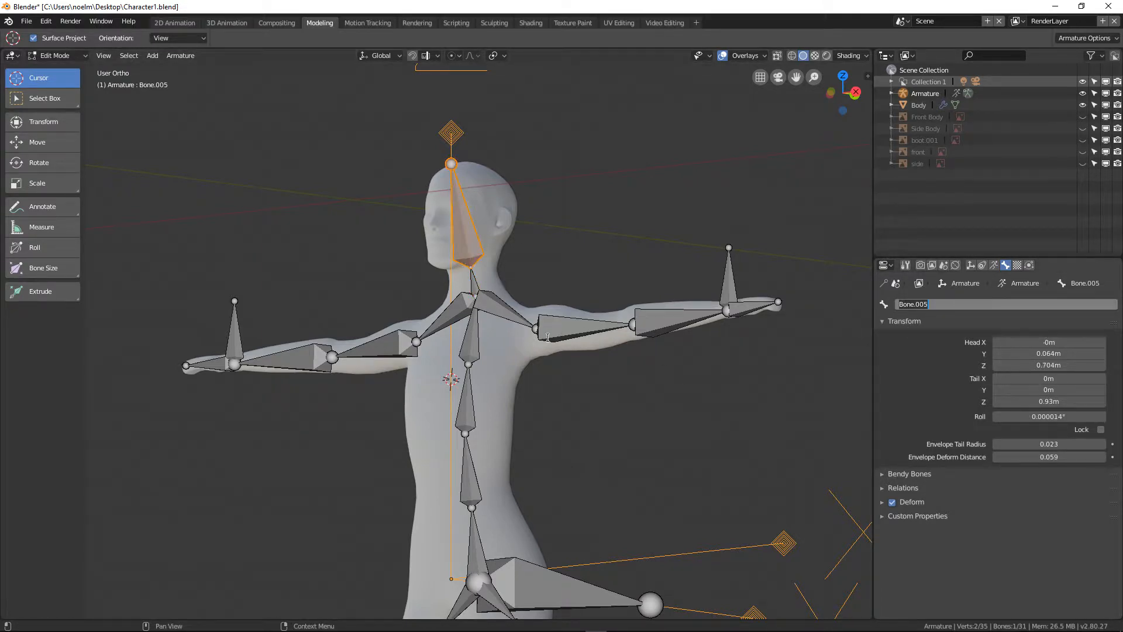
pyautogui.write('head')
pyautogui.press('Return')
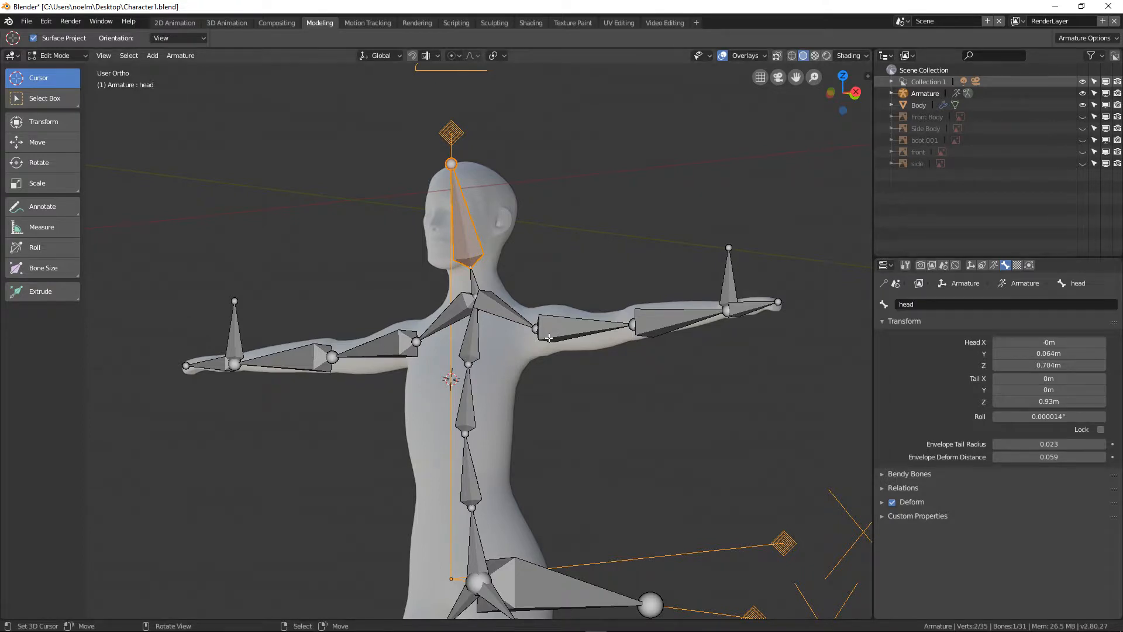
# Rename the character's left shoulder bone to "sh.L" and the matching right shoulder bone to "sh.R".
pyautogui.keyDown('shift'); pyautogui.moveTo(383, 278); pyautogui.dragTo(378, 263, button='middle'); pyautogui.keyUp('shift')
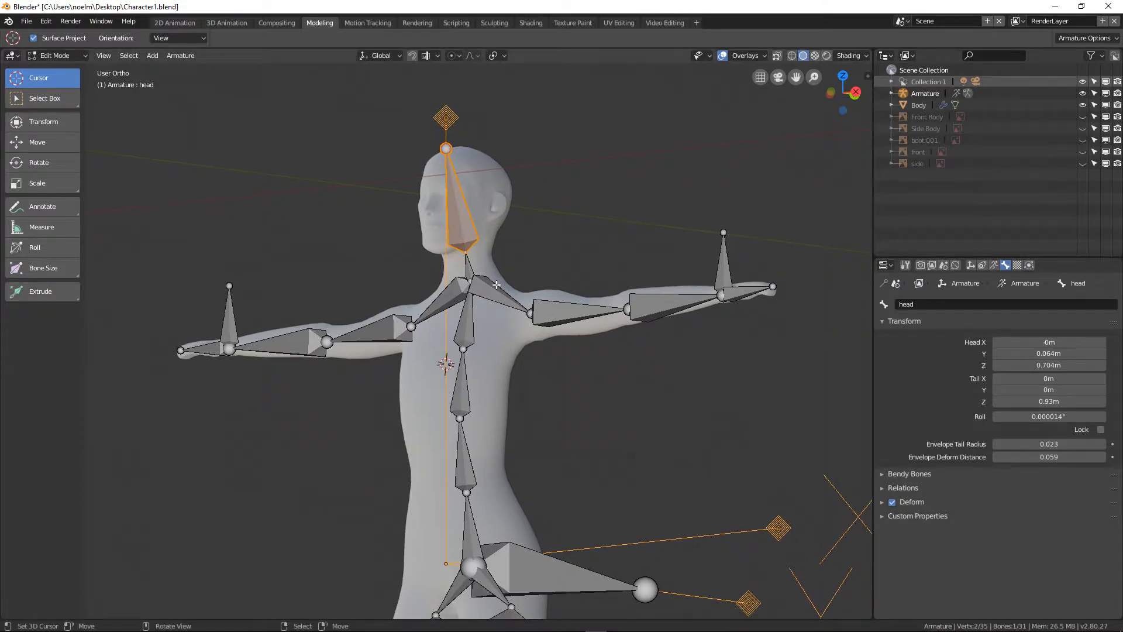
pyautogui.rightClick(498, 291)
pyautogui.click(943, 306)
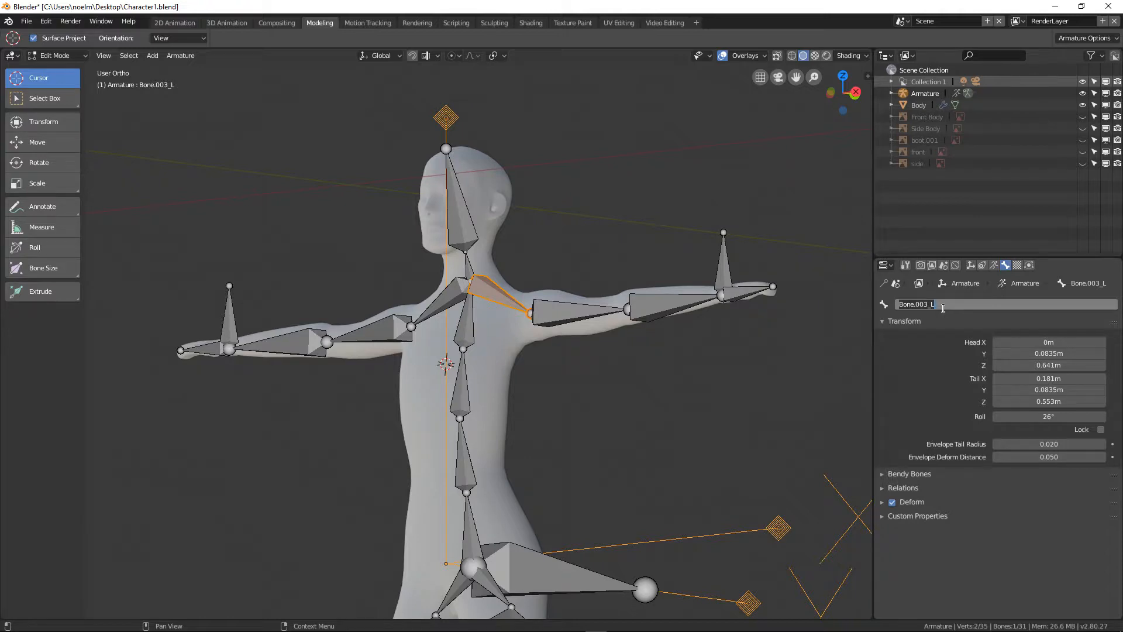
pyautogui.write('sh.L')
pyautogui.press('Return')
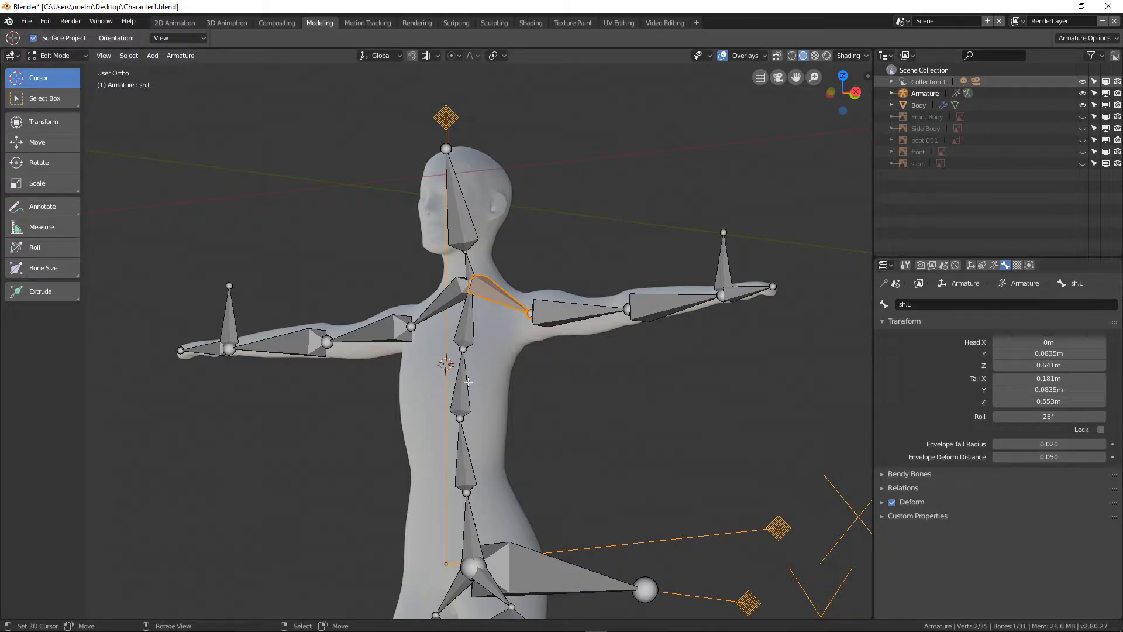
pyautogui.click(440, 301)
pyautogui.click(932, 304)
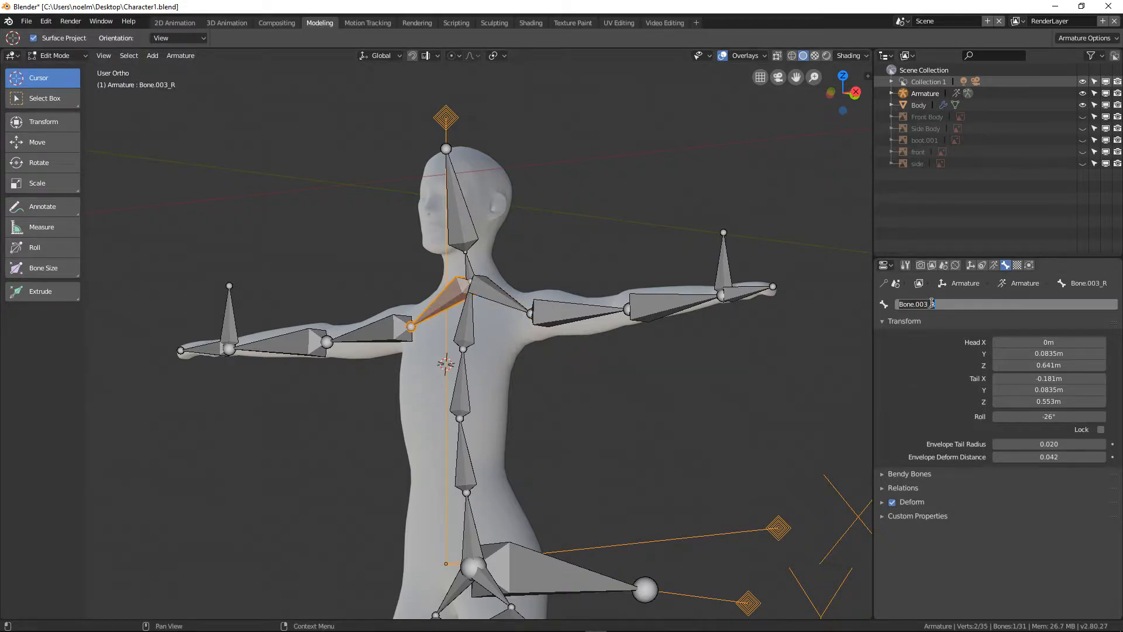
pyautogui.write('sh.R')
pyautogui.press('Return')
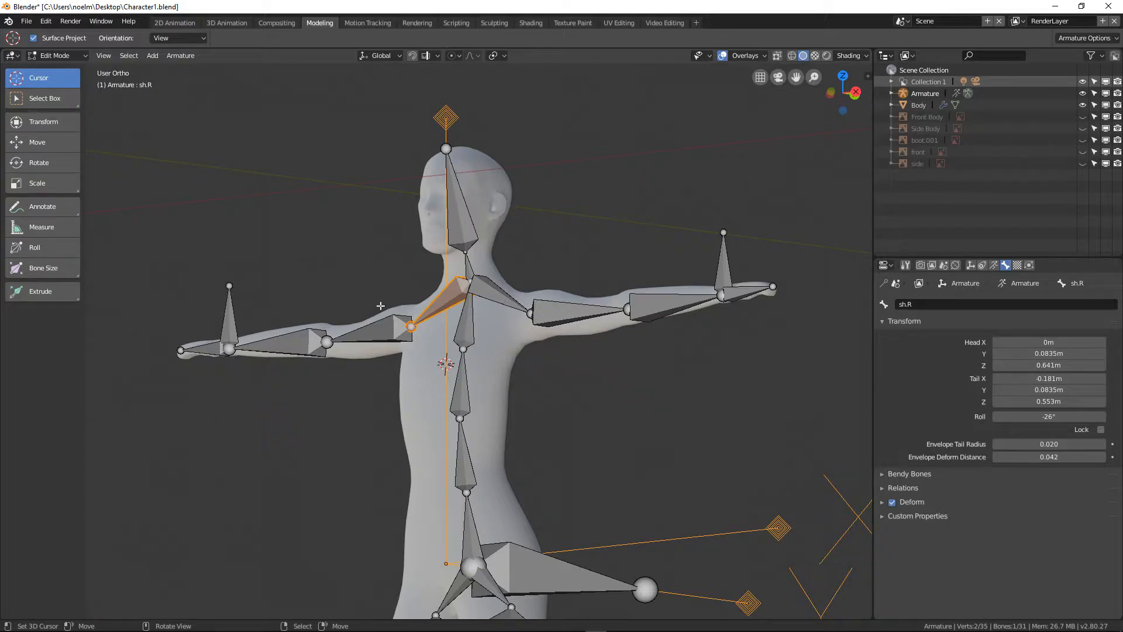
# Rename the character's left upper arm bone to "arm.L" and the right upper arm bone to "arm.R".
pyautogui.keyDown('shift'); pyautogui.moveTo(513, 418); pyautogui.dragTo(532, 189, button='middle'); pyautogui.keyUp('shift')
pyautogui.scroll(-1, 507, 346)
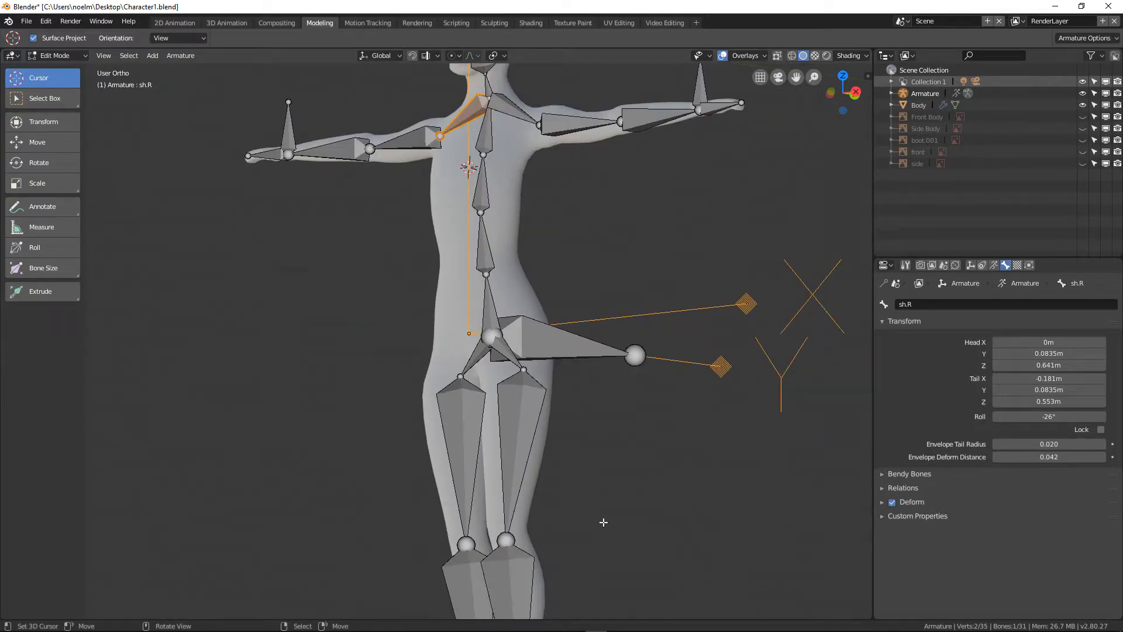
pyautogui.scroll(-5, 591, 521)
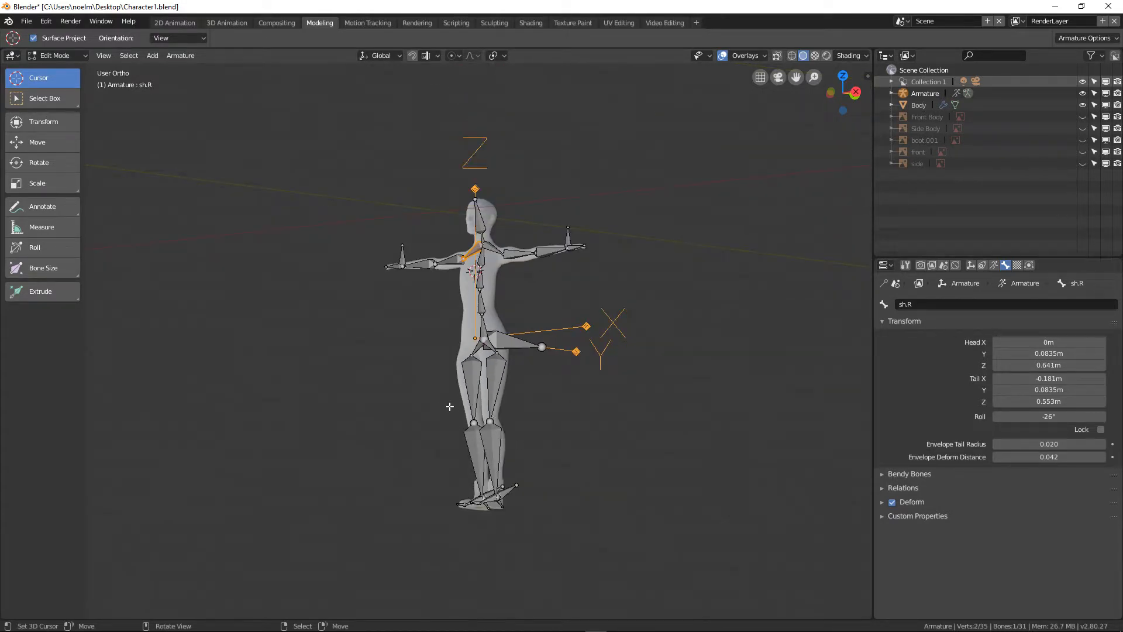
pyautogui.scroll(4, 474, 383)
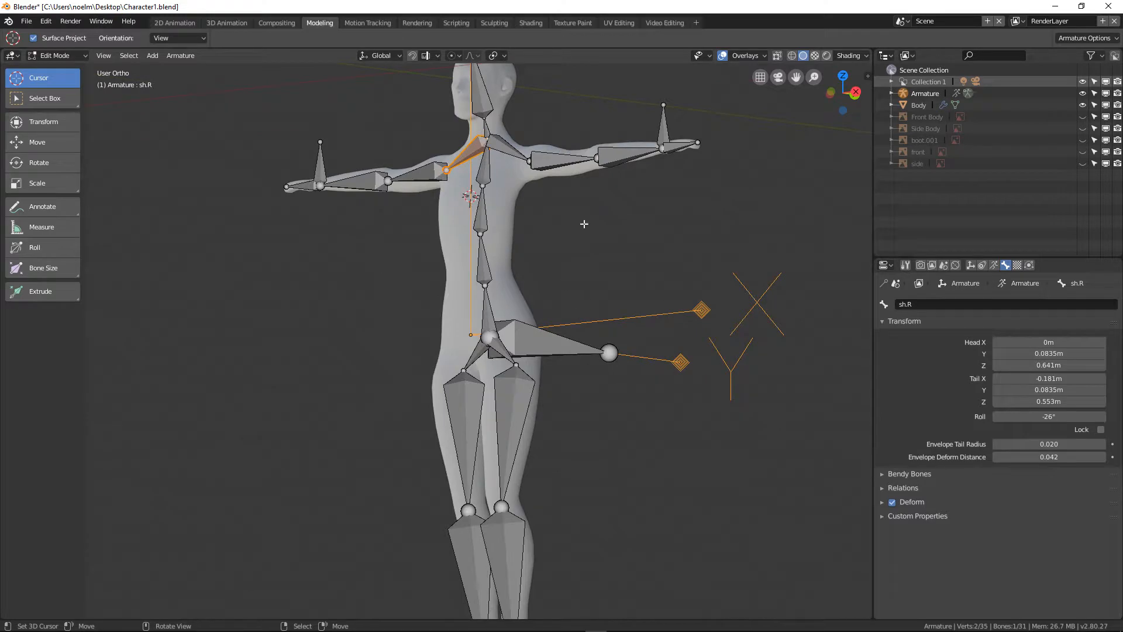
pyautogui.click(557, 156)
pyautogui.click(931, 304)
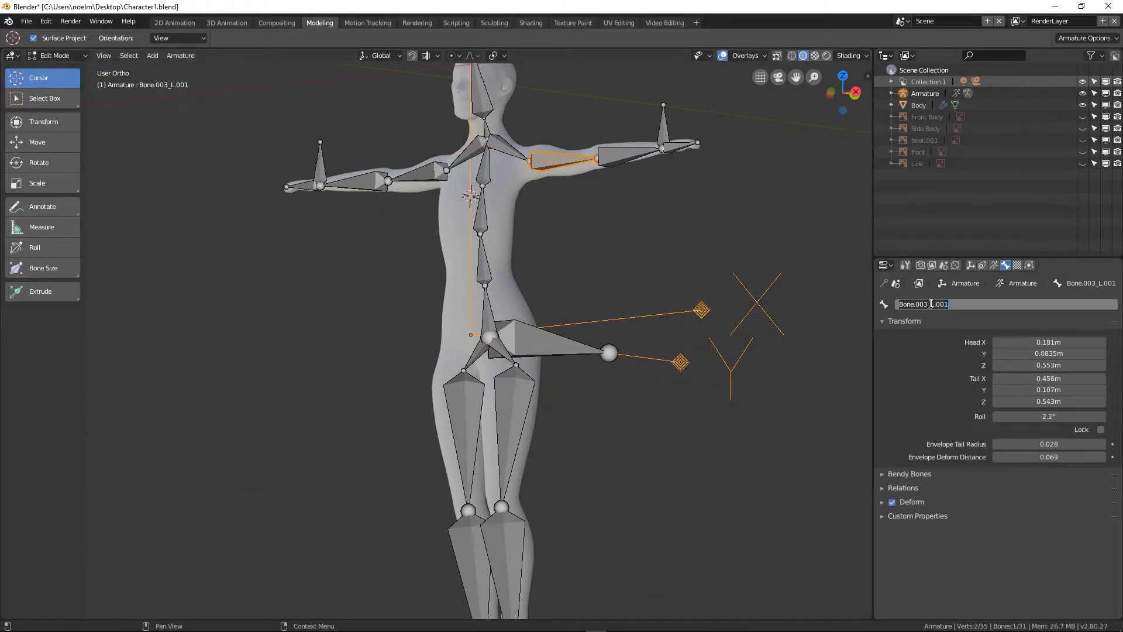
pyautogui.write('arm.L')
pyautogui.press('Return')
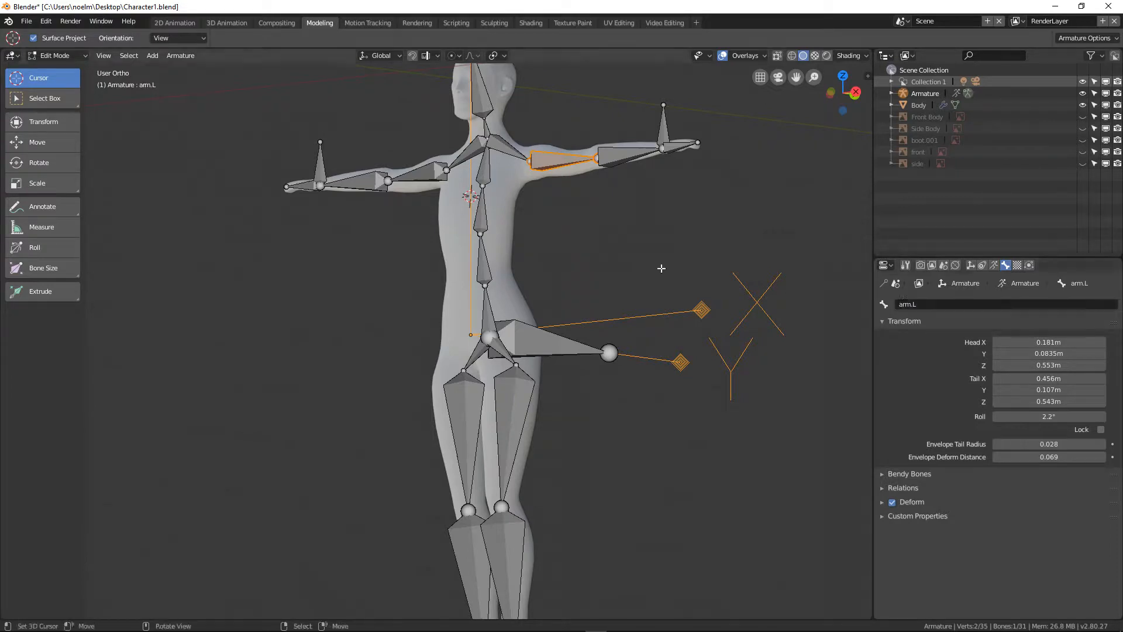
pyautogui.click(423, 166)
pyautogui.click(922, 303)
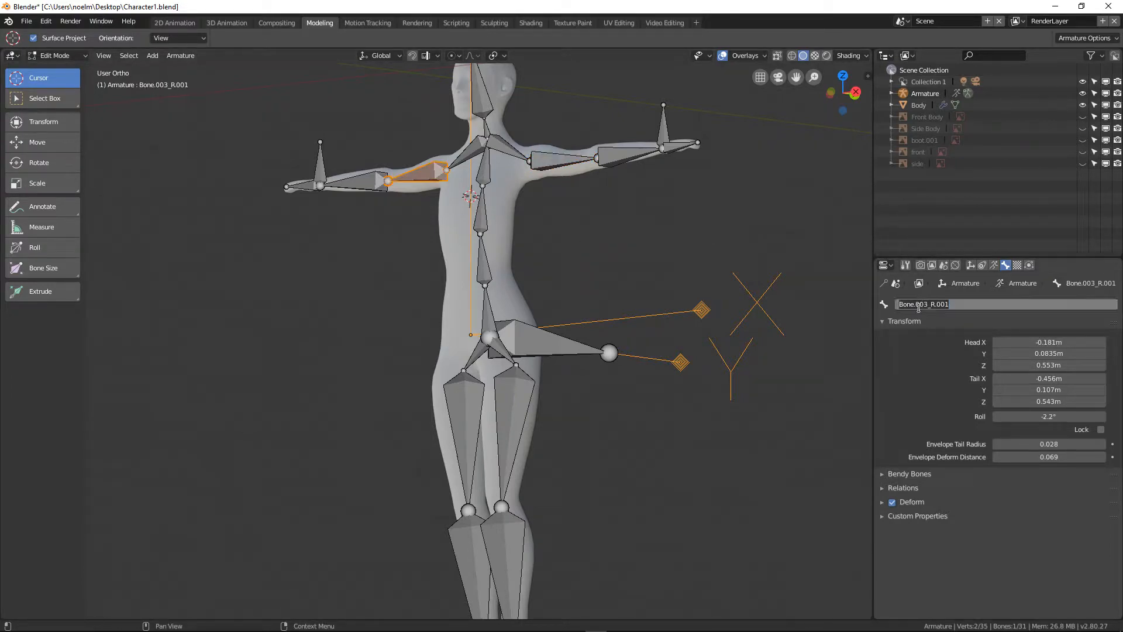
pyautogui.write('arm.R')
pyautogui.press('Return')
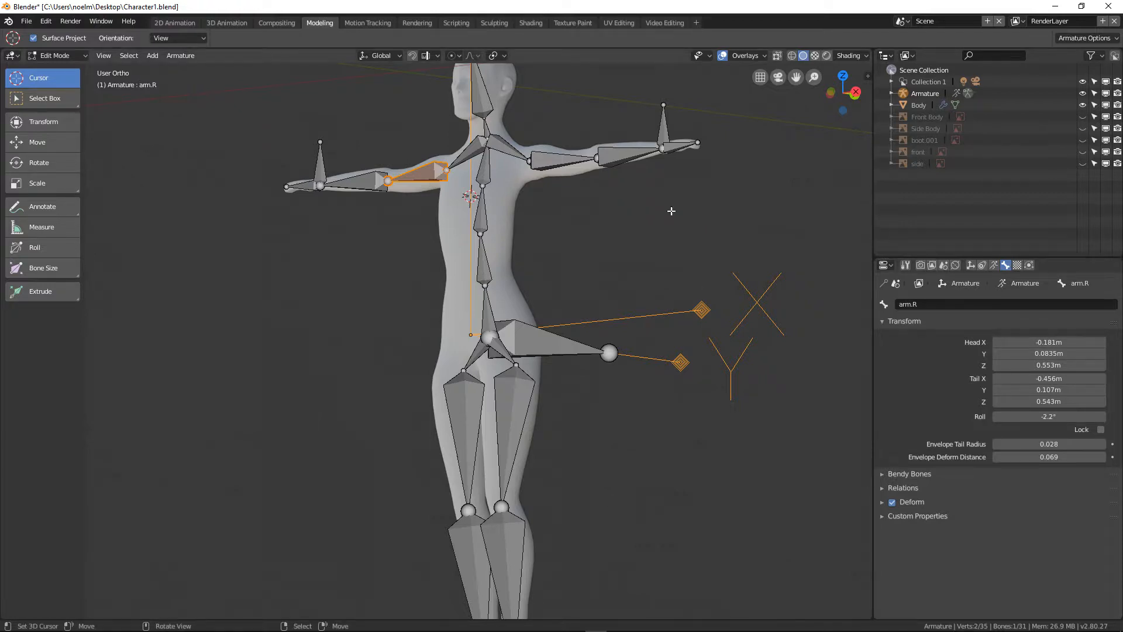
# Rename the bone between left elbow and wrist to "forearm.L" and its right counterpart to "forearm.R".
pyautogui.click(619, 154)
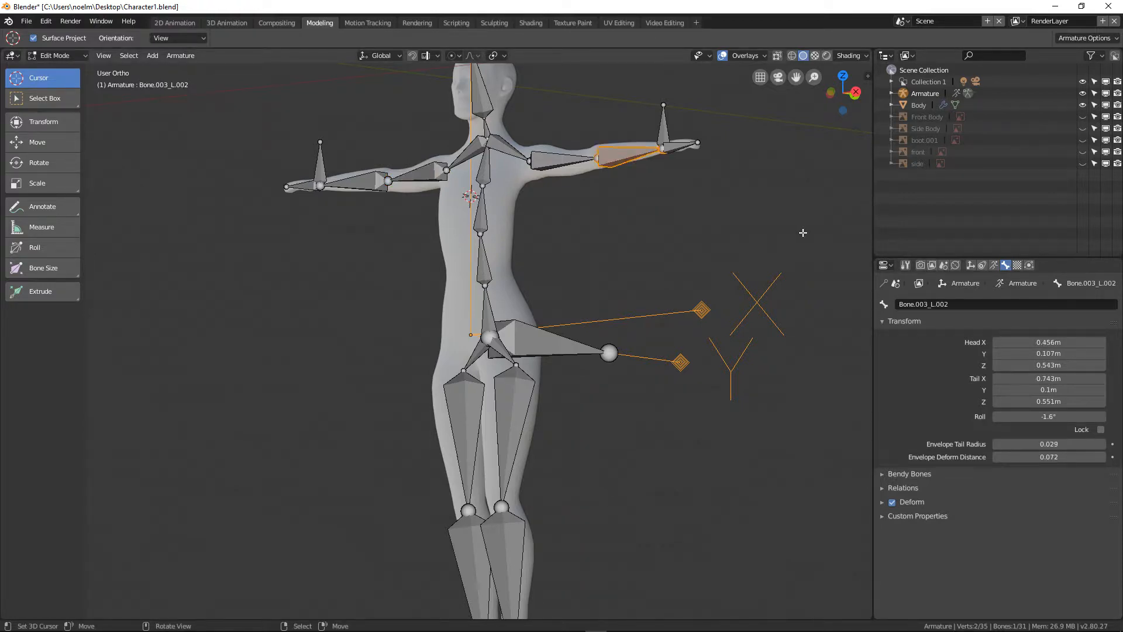
pyautogui.click(928, 302)
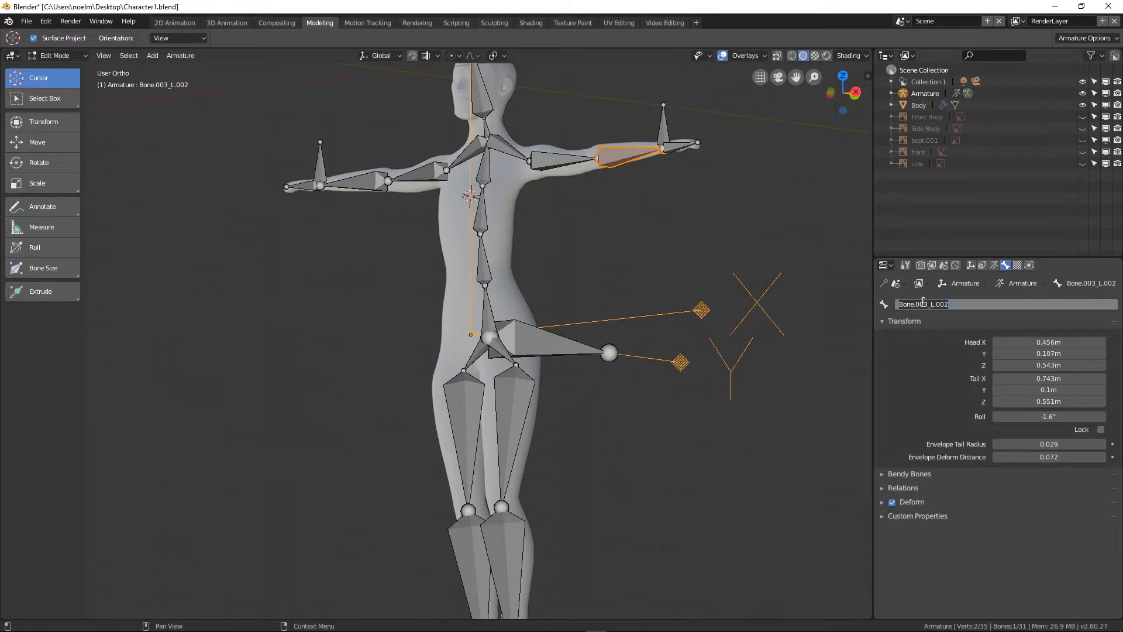
pyautogui.write('forearm.L')
pyautogui.press('Return')
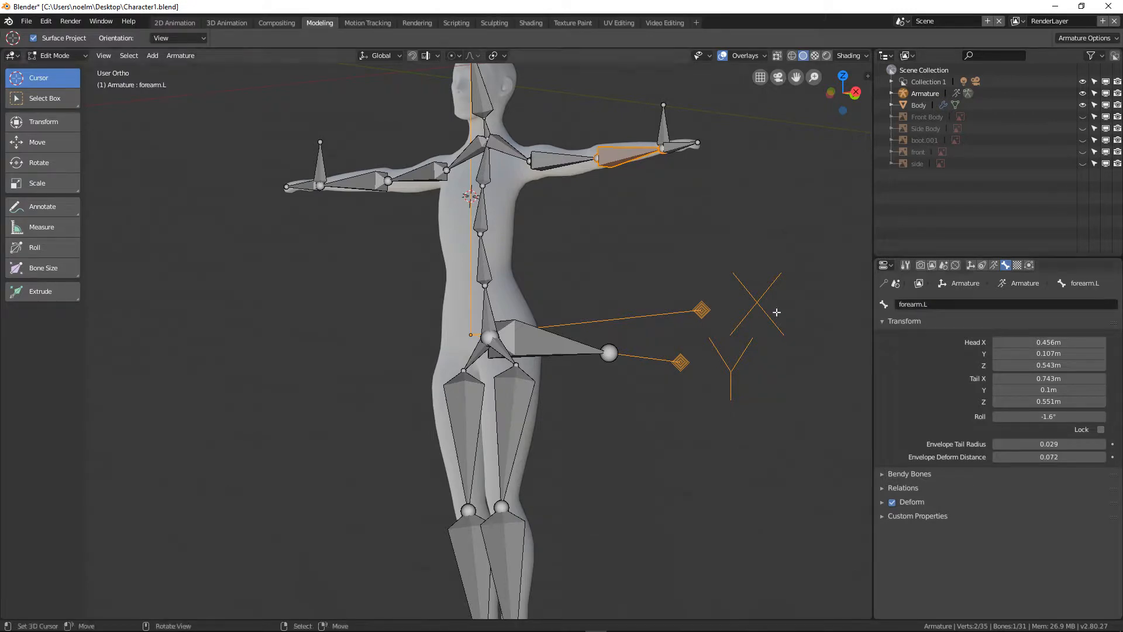
pyautogui.click(361, 181)
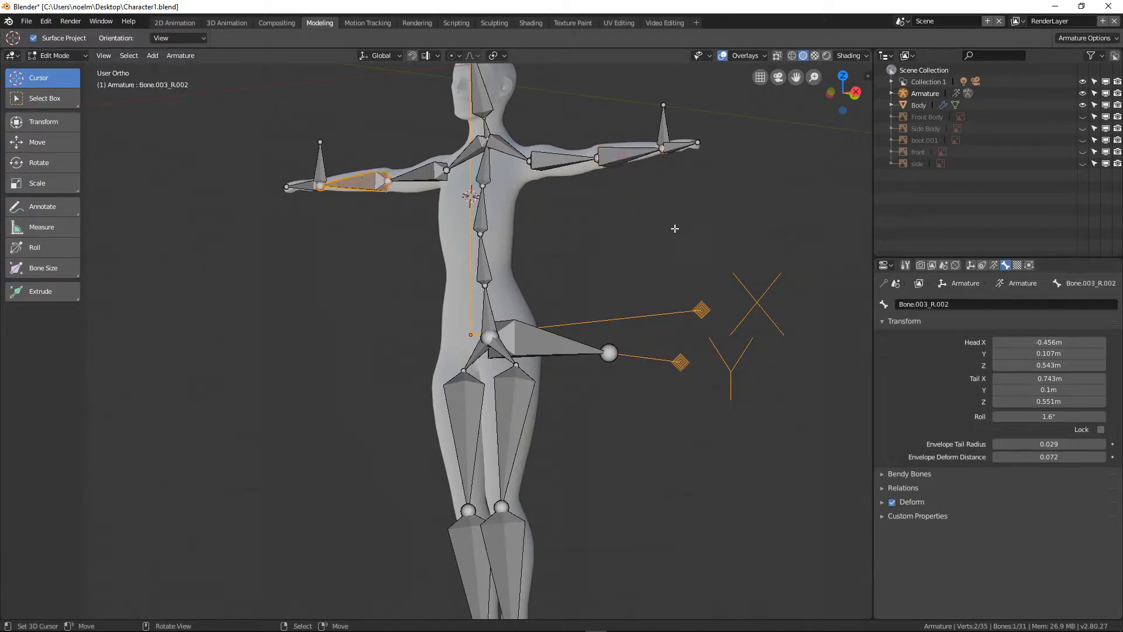
pyautogui.click(919, 306)
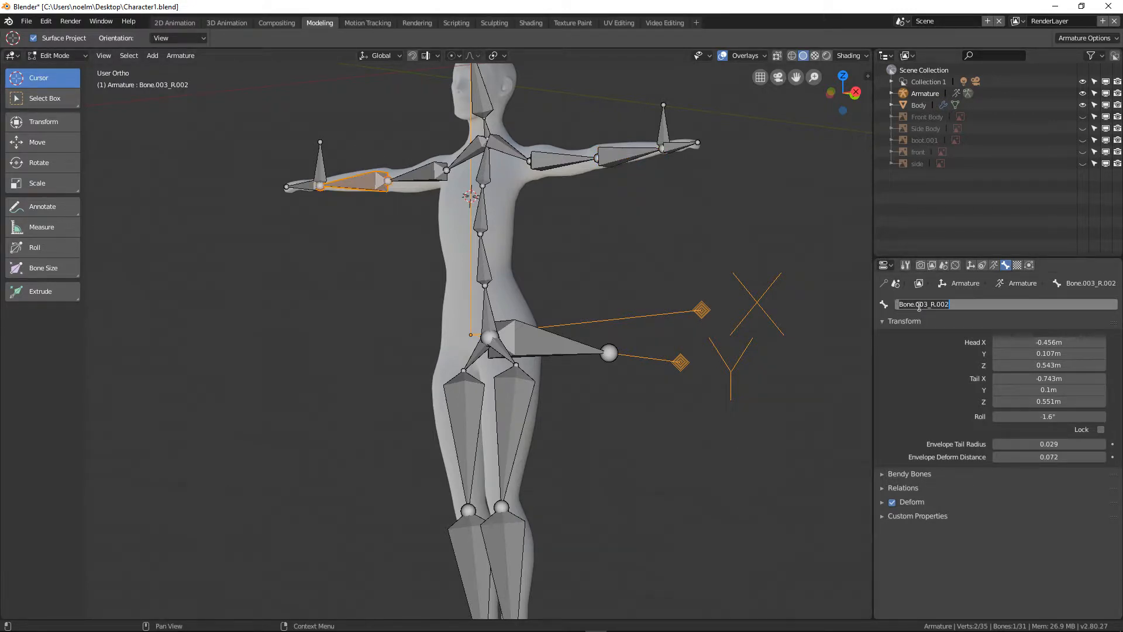
pyautogui.write('forearm.R')
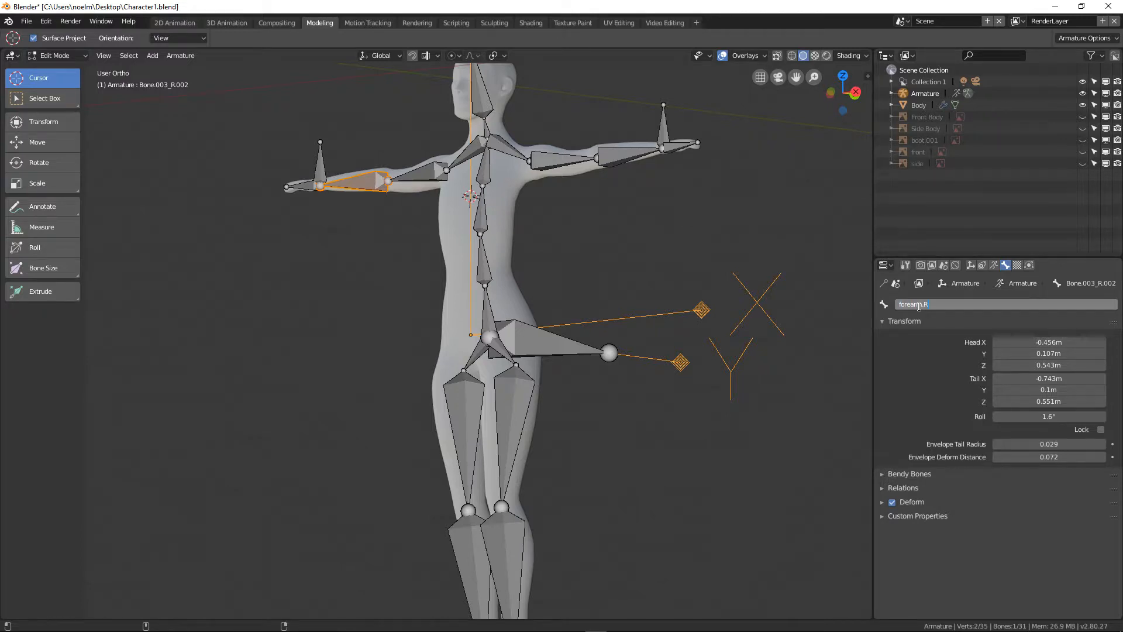
pyautogui.press('Return')
# Rename the character's left hand bone to "hand.L" and the right hand bone to "hand.R".
pyautogui.click(666, 146)
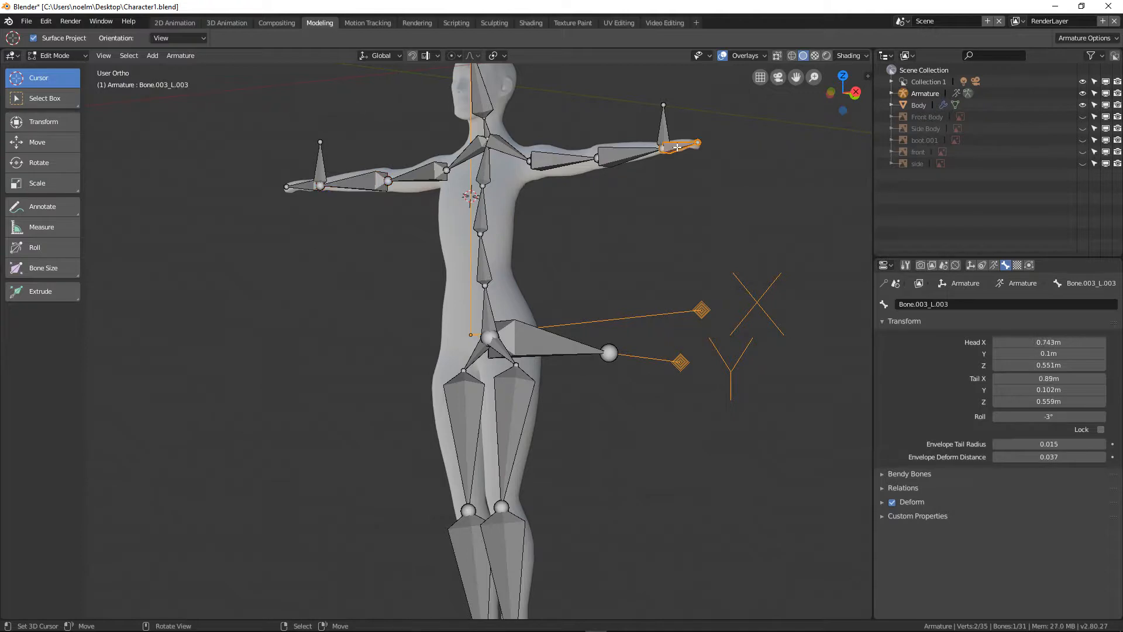
pyautogui.moveTo(591, 295); pyautogui.dragTo(677, 322, button='middle')
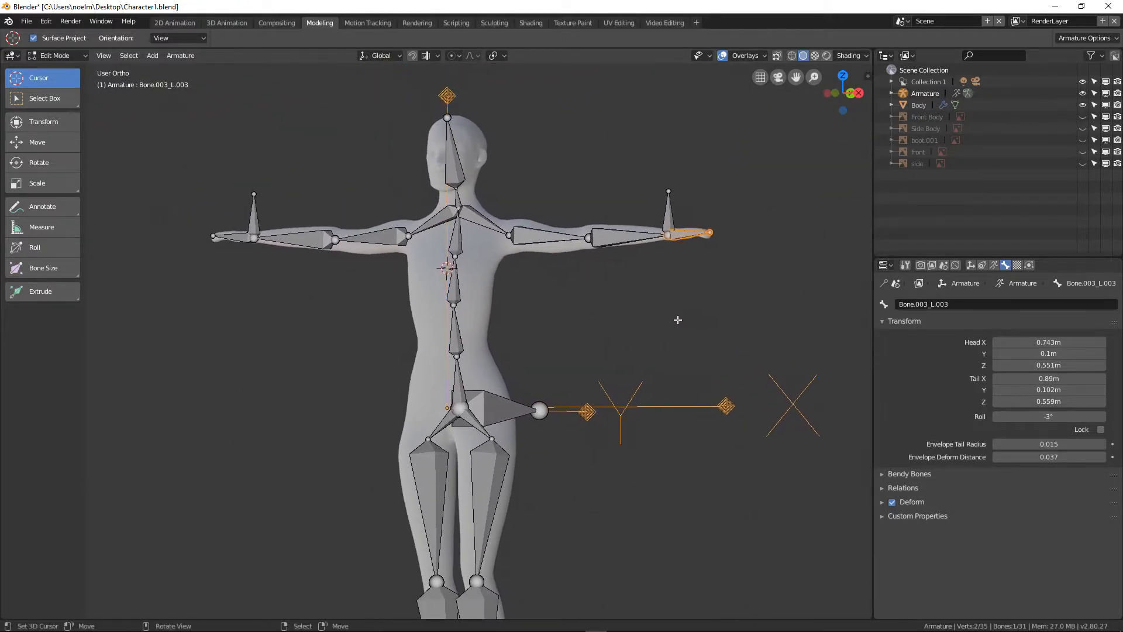
pyautogui.click(927, 305)
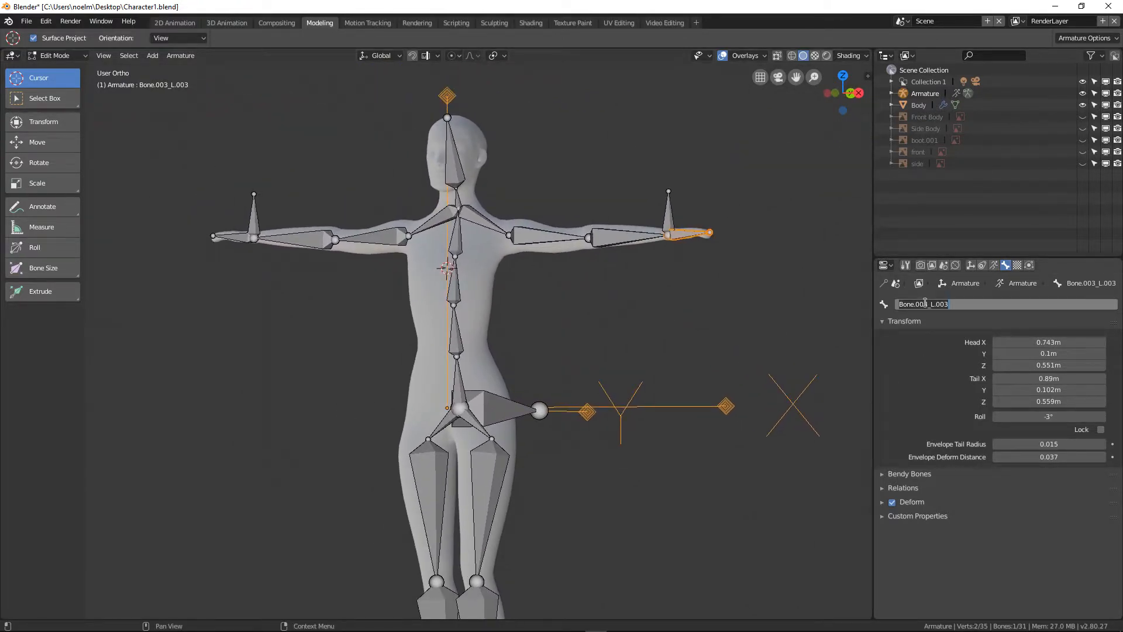
pyautogui.write('hand.L')
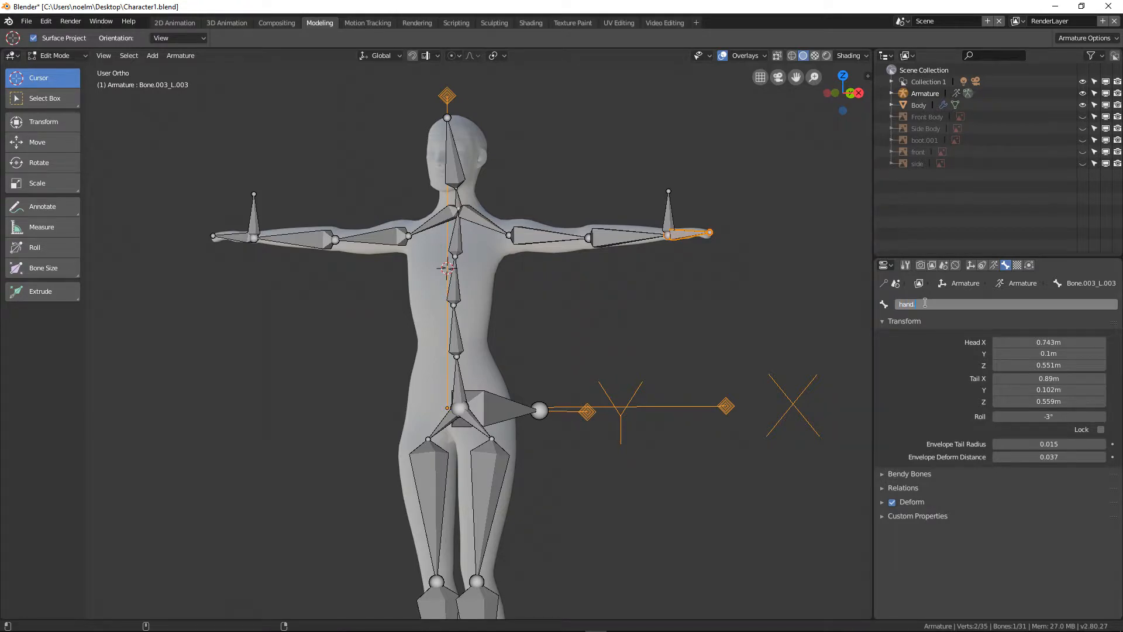
pyautogui.press('Return')
pyautogui.click(214, 236)
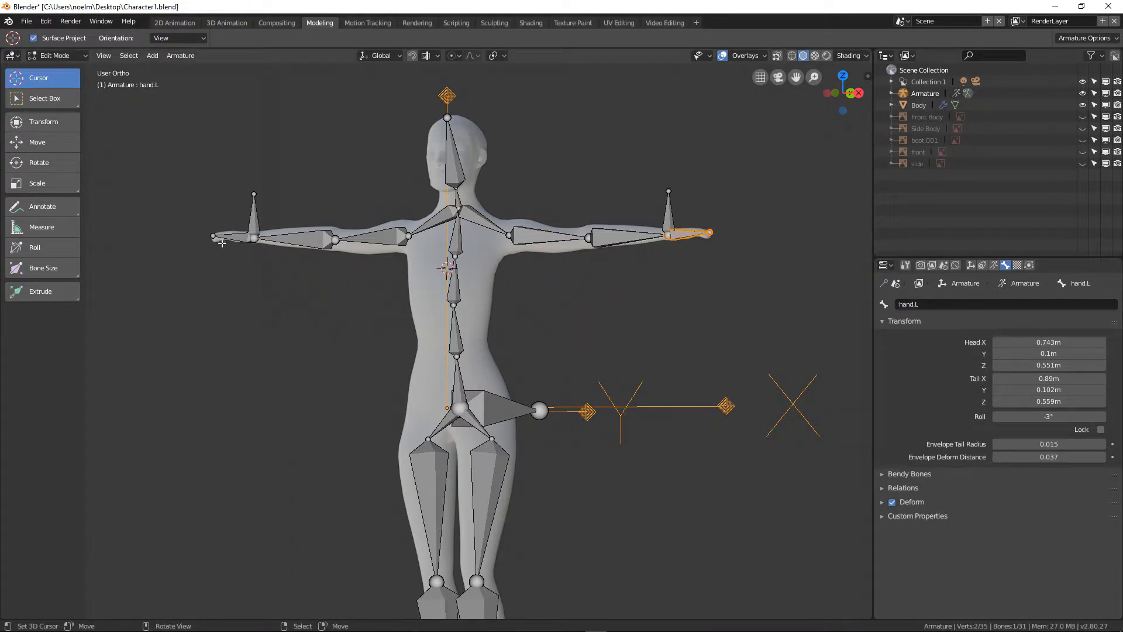
pyautogui.click(232, 242)
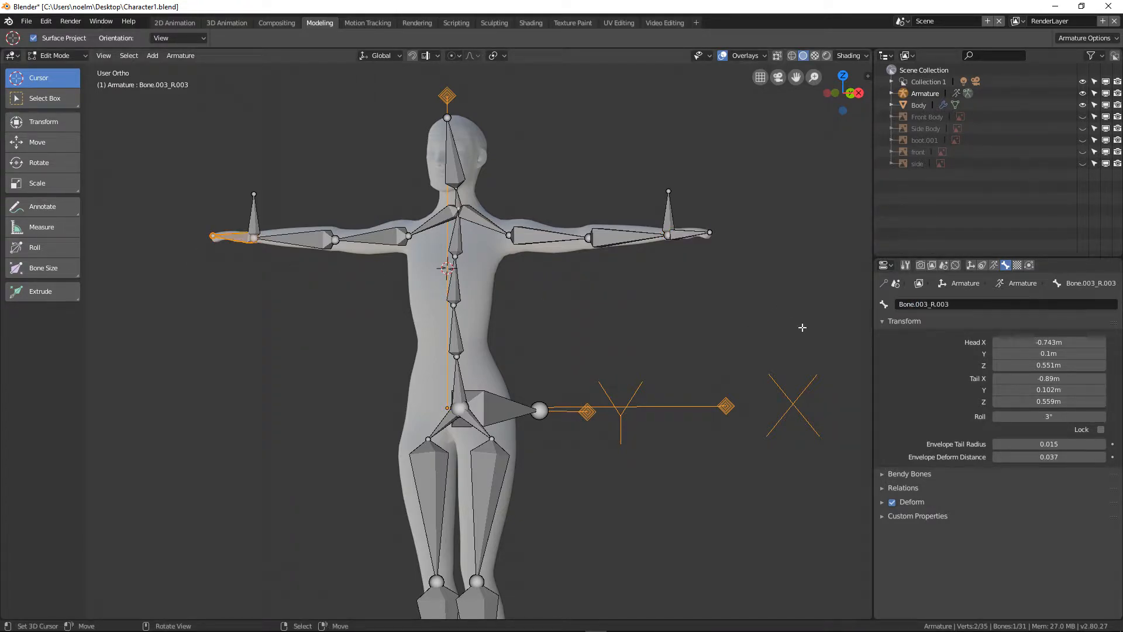
pyautogui.click(915, 305)
pyautogui.write('han')
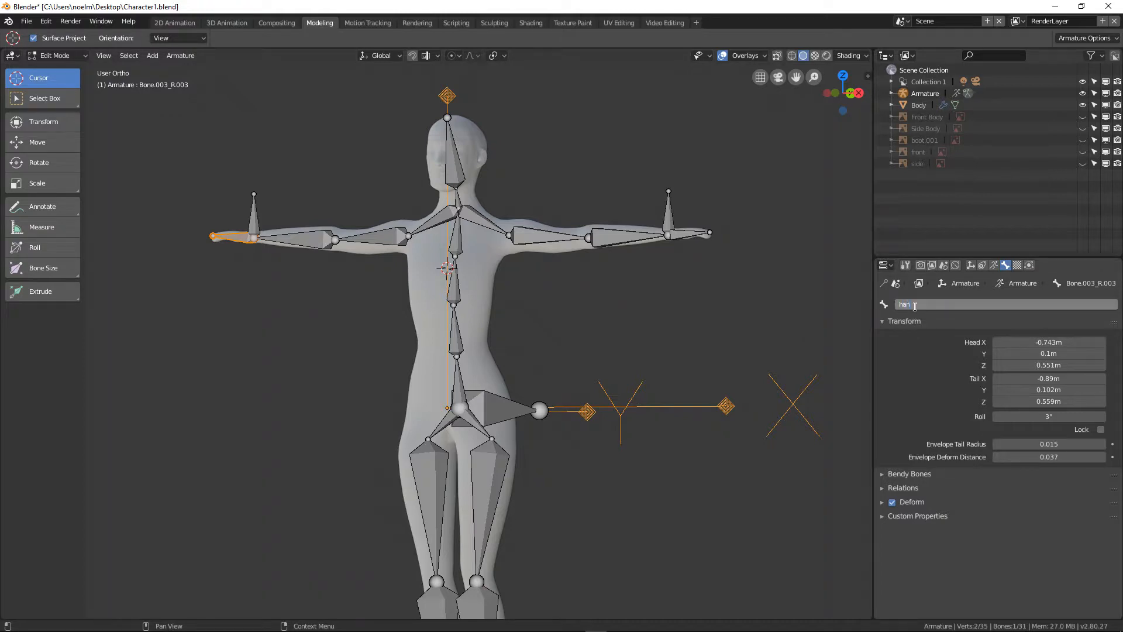
pyautogui.write('d.R')
pyautogui.press('Return')
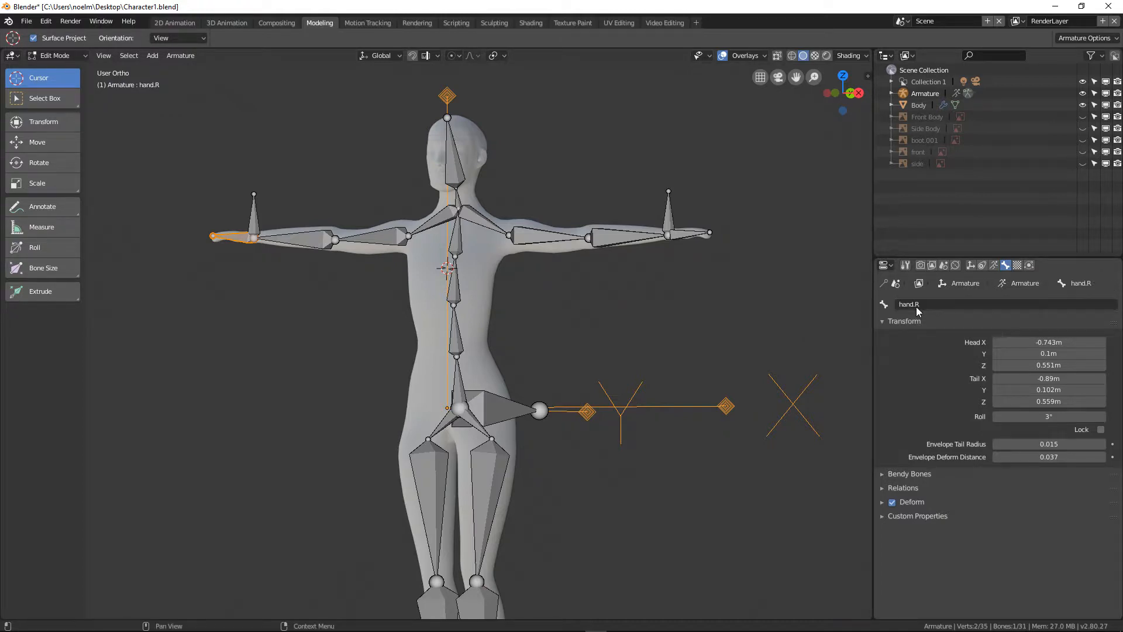
# Rename the upright control bone at the character's left wrist to "handIK.L".
pyautogui.click(669, 215)
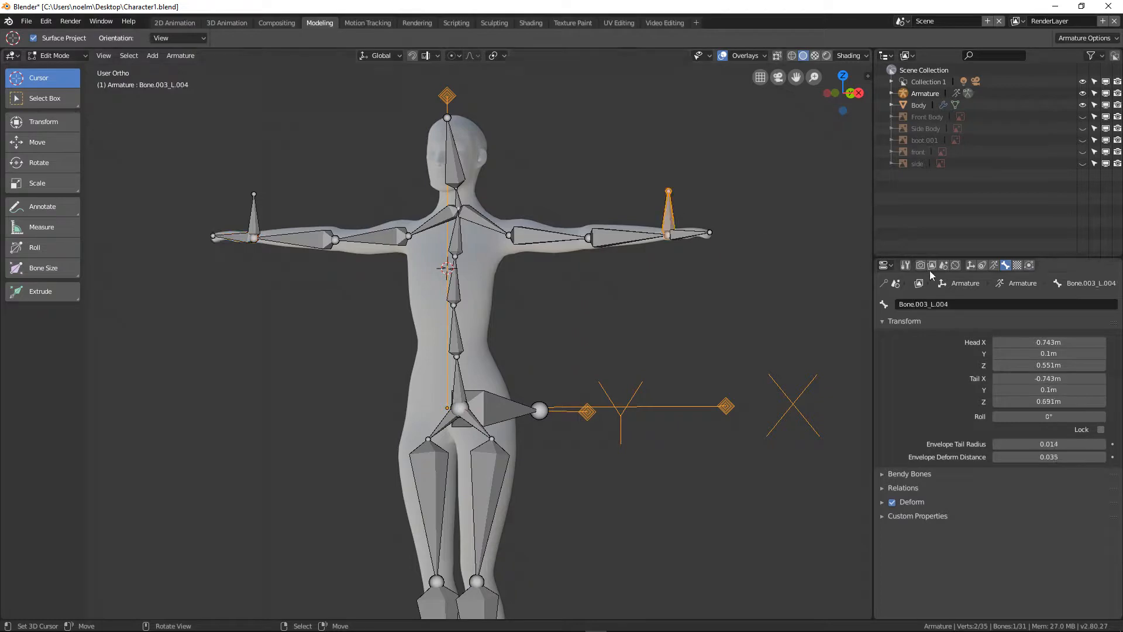
pyautogui.click(928, 304)
pyautogui.write('han')
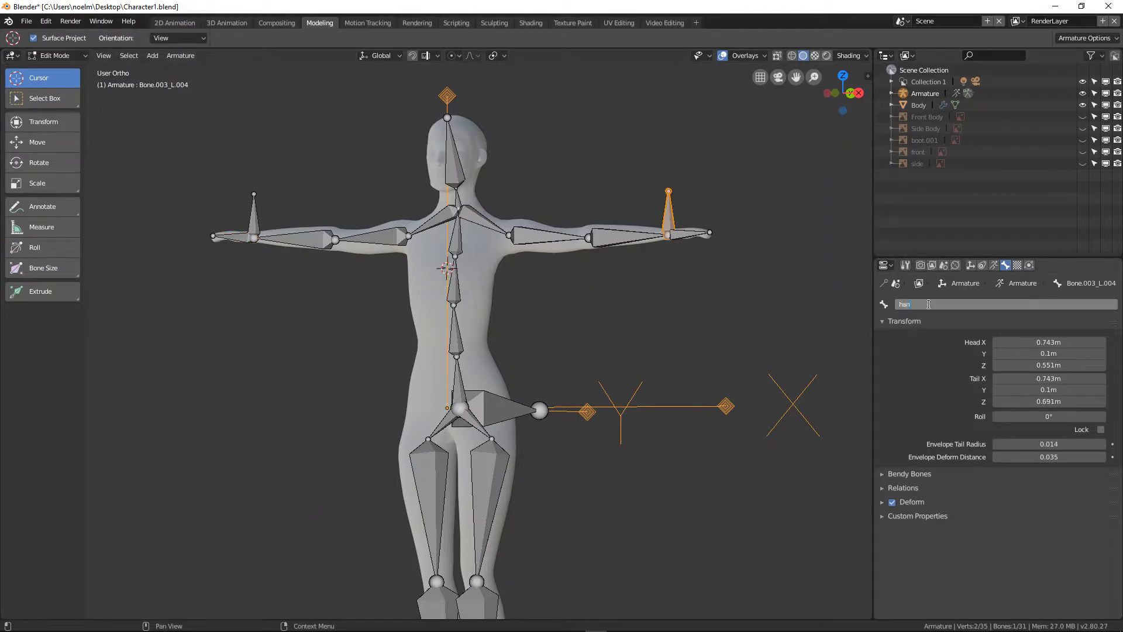
pyautogui.write('dIK.L')
pyautogui.press('Return')
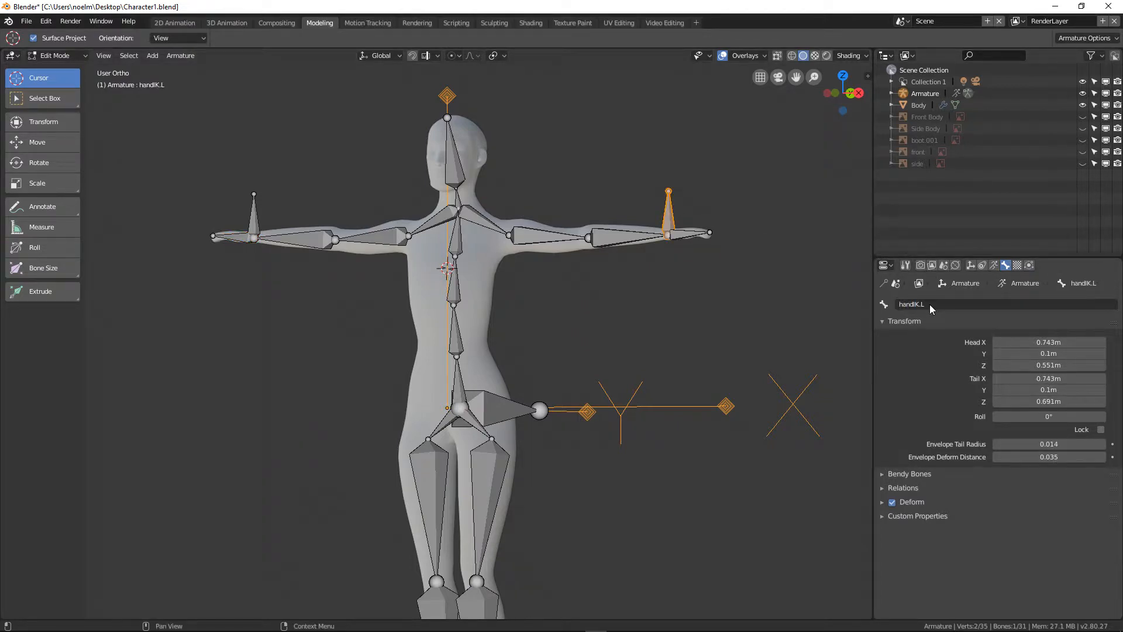
# Rename the upright control bone at the character's right wrist to "handIK.r".
pyautogui.click(256, 221)
pyautogui.click(903, 305)
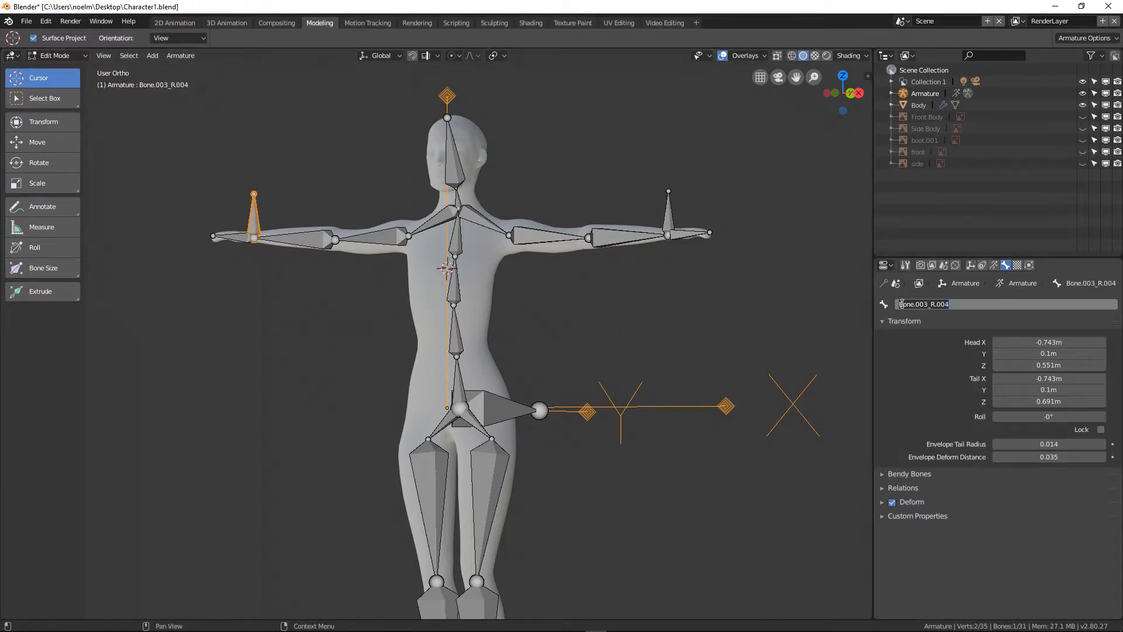
pyautogui.press('BackSpace')
pyautogui.write('handIK.r')
pyautogui.press('Return')
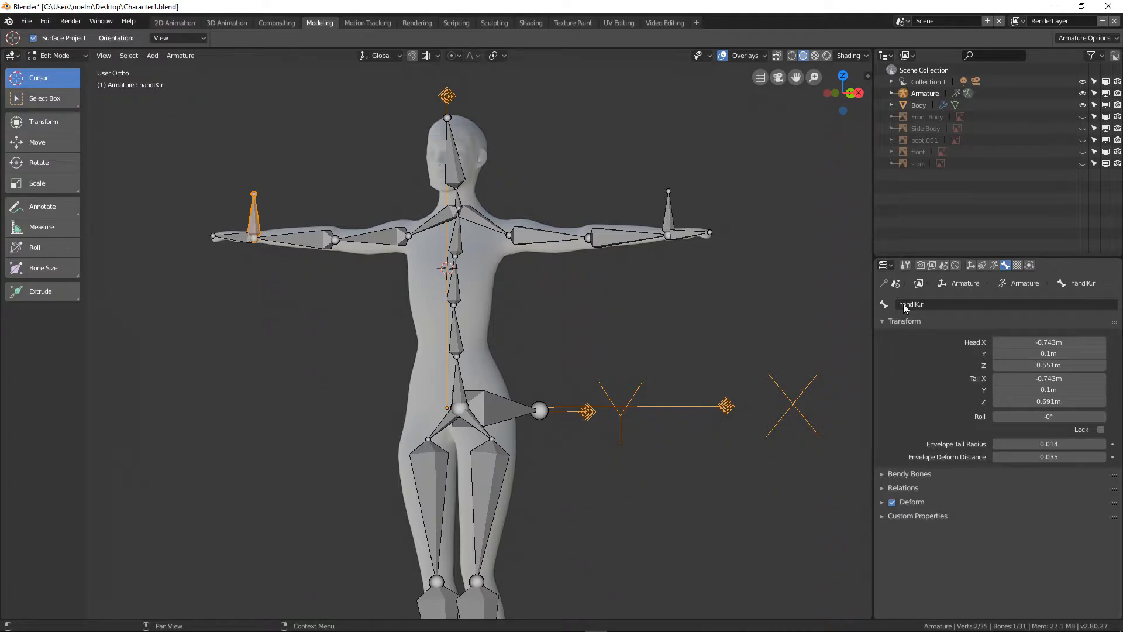
# Rename the large bone pointing backward from the pelvis to "bend".
pyautogui.click(508, 408)
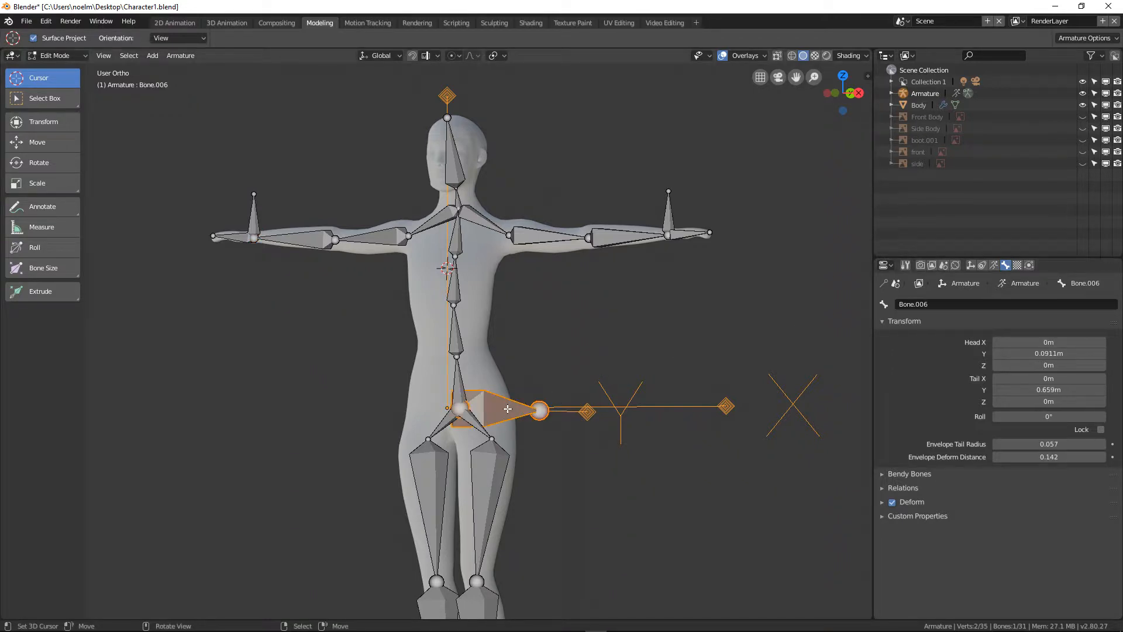
pyautogui.click(922, 304)
pyautogui.write('b')
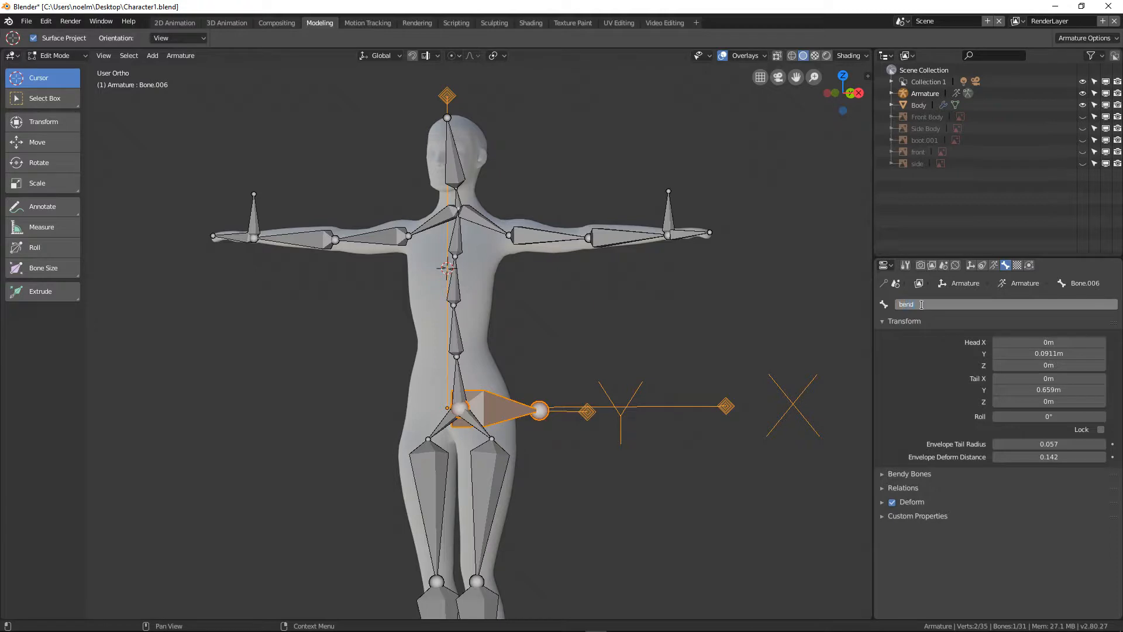
pyautogui.write('end')
pyautogui.press('Return')
# Delete the two short hip bones that connect the pelvis to the tops of the thigh bones.
pyautogui.scroll(-2, 527, 327)
pyautogui.keyDown('shift'); pyautogui.moveTo(533, 367); pyautogui.dragTo(535, 216, button='middle'); pyautogui.keyUp('shift')
pyautogui.scroll(4, 517, 261)
pyautogui.keyDown('shift'); pyautogui.moveTo(417, 159); pyautogui.dragTo(418, 335, button='middle'); pyautogui.keyUp('shift')
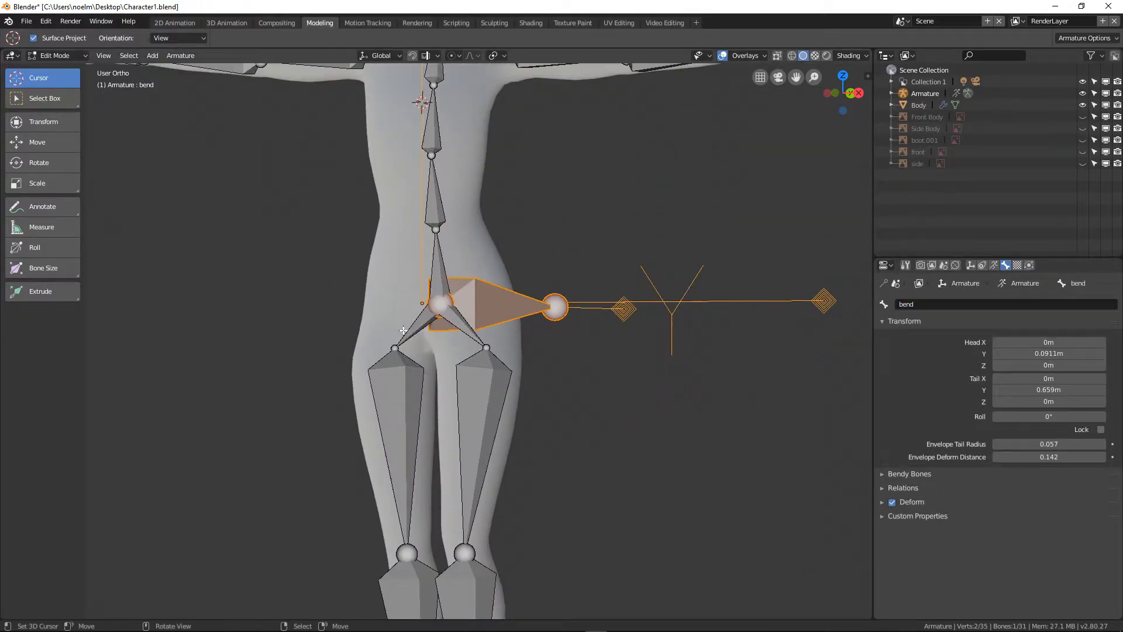
pyautogui.click(404, 331)
pyautogui.keyDown('shift'); pyautogui.click(474, 335); pyautogui.keyUp('shift')
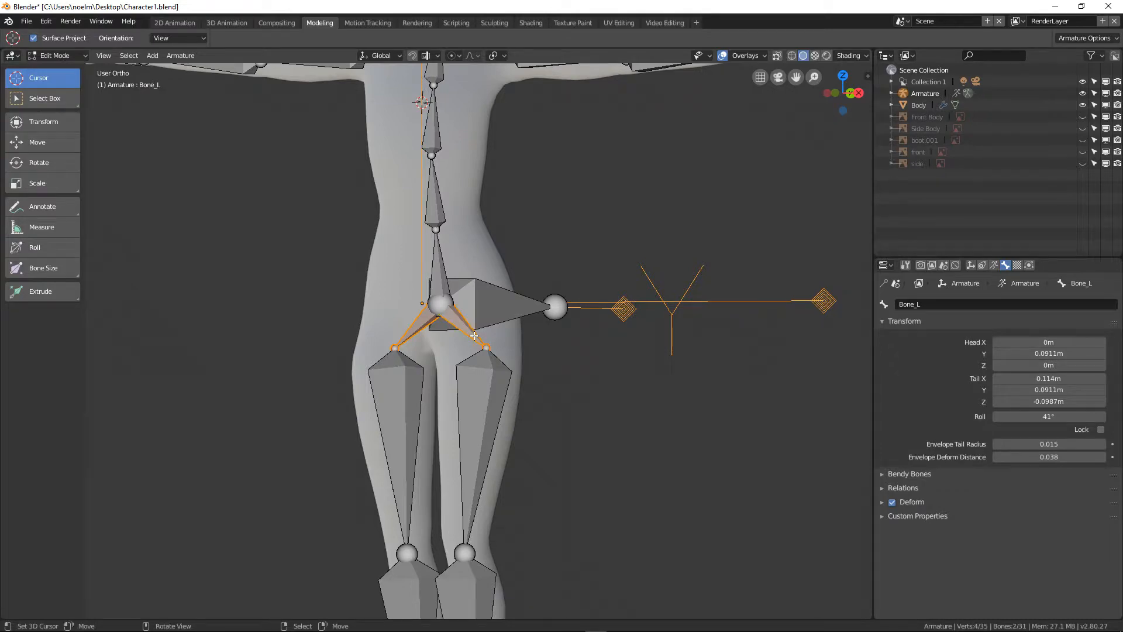
pyautogui.press('x')
pyautogui.click(474, 336)
# Rename the character's left thigh bone to "leg.L".
pyautogui.scroll(-3, 458, 413)
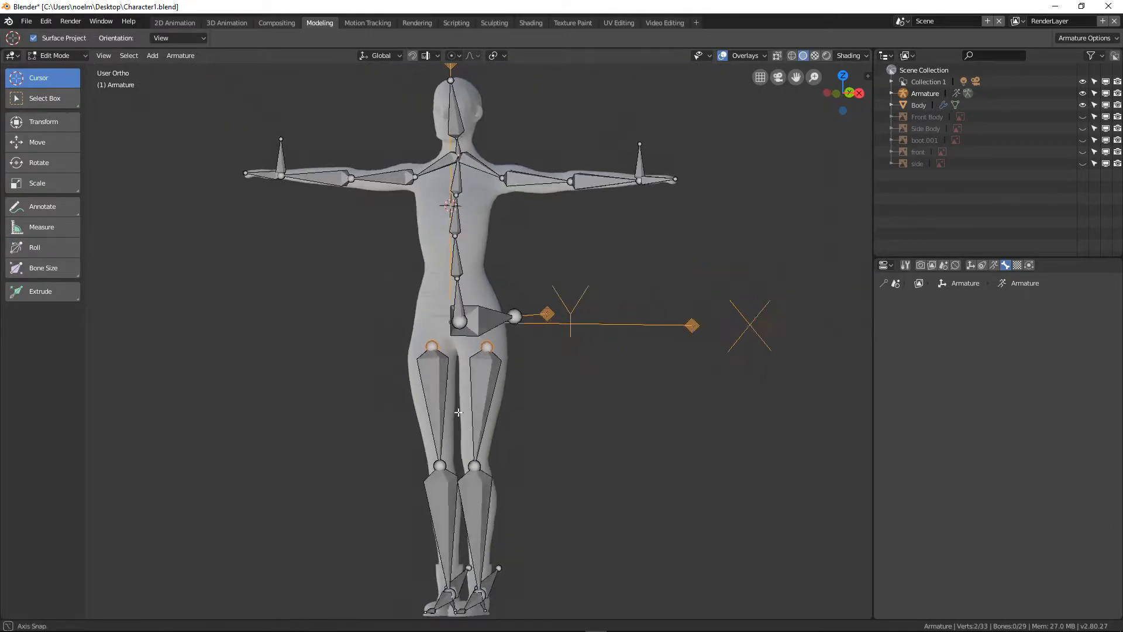
pyautogui.moveTo(459, 413); pyautogui.dragTo(554, 427, button='middle')
pyautogui.scroll(3, 490, 404)
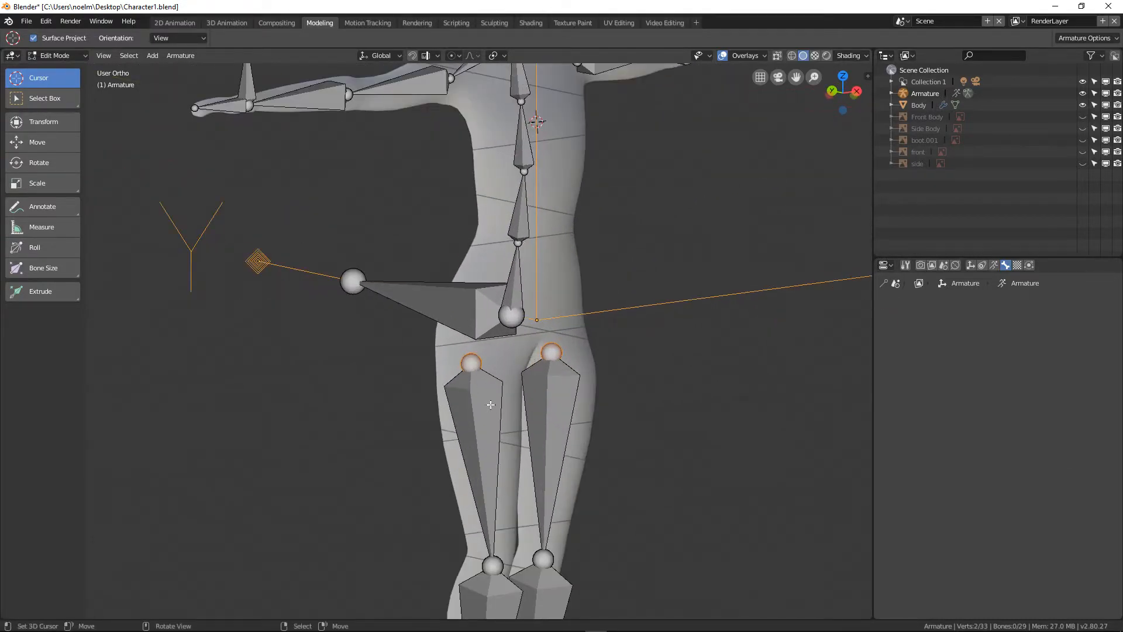
pyautogui.keyDown('shift'); pyautogui.moveTo(490, 404); pyautogui.dragTo(462, 285, button='middle'); pyautogui.keyUp('shift')
pyautogui.click(462, 284)
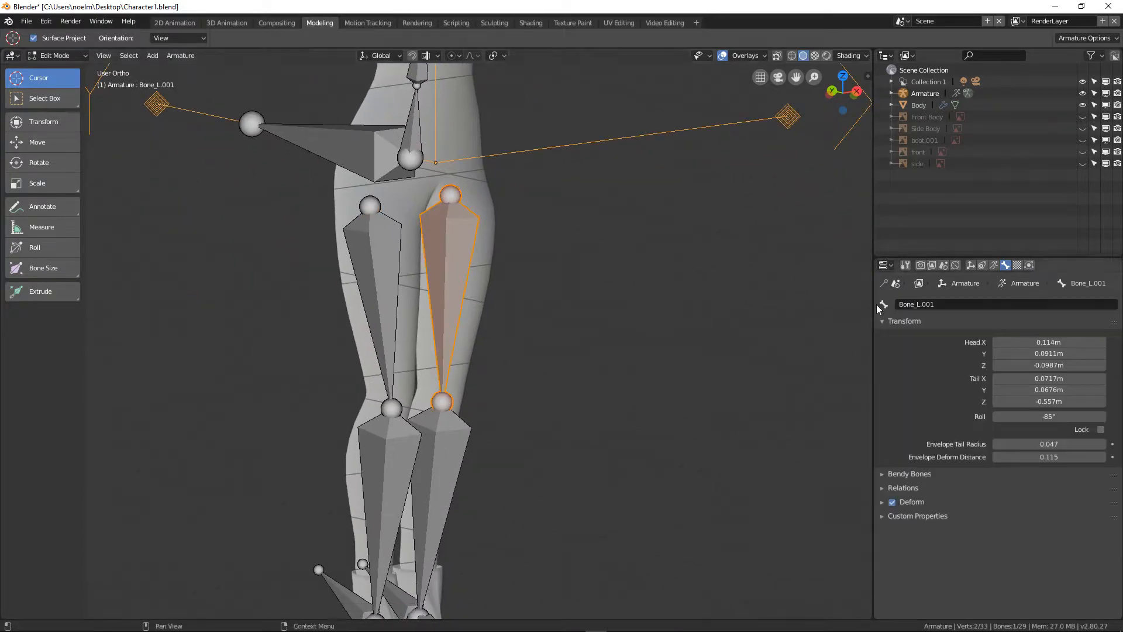
pyautogui.click(949, 304)
pyautogui.write('le')
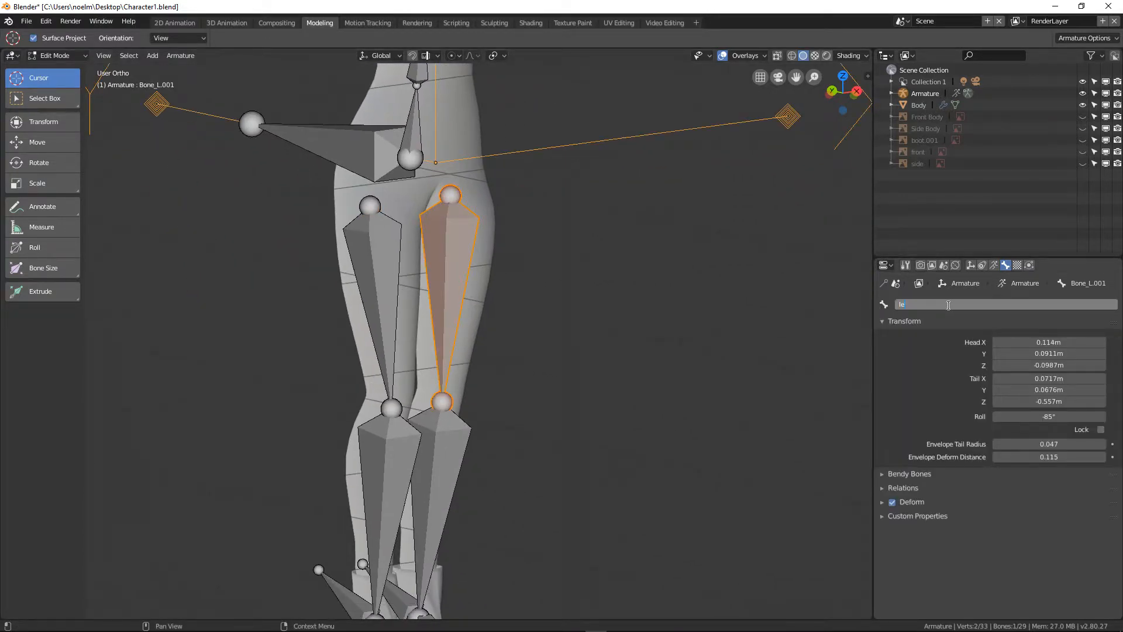
pyautogui.write('g.L')
pyautogui.press('Return')
# Rename the character's right thigh bone to "leg.R".
pyautogui.rightClick(375, 291)
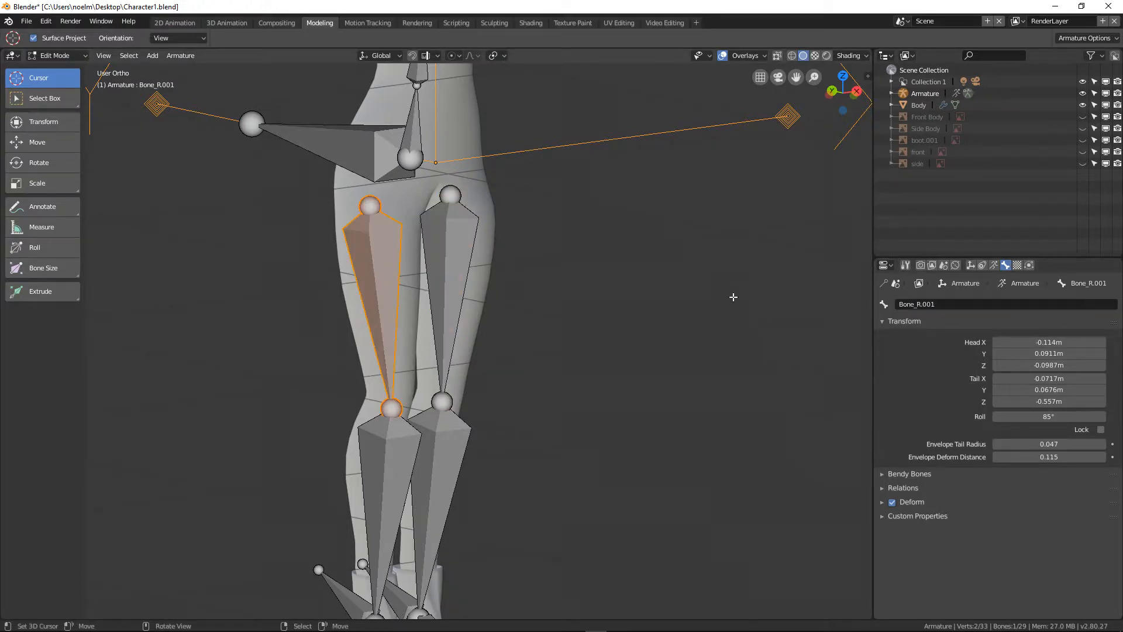
pyautogui.click(933, 305)
pyautogui.write('leg')
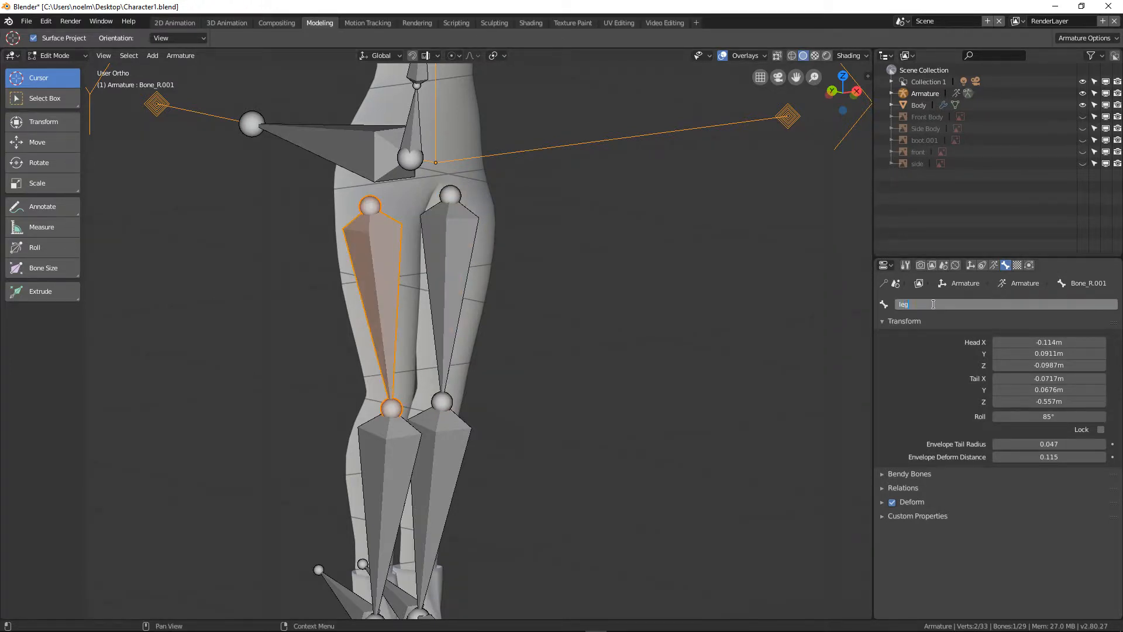
pyautogui.write('.R')
pyautogui.press('Return')
# Rename the bone between the character's left knee and ankle to "shin.L".
pyautogui.keyDown('shift'); pyautogui.moveTo(612, 370); pyautogui.dragTo(591, 137, button='middle'); pyautogui.keyUp('shift')
pyautogui.rightClick(429, 236)
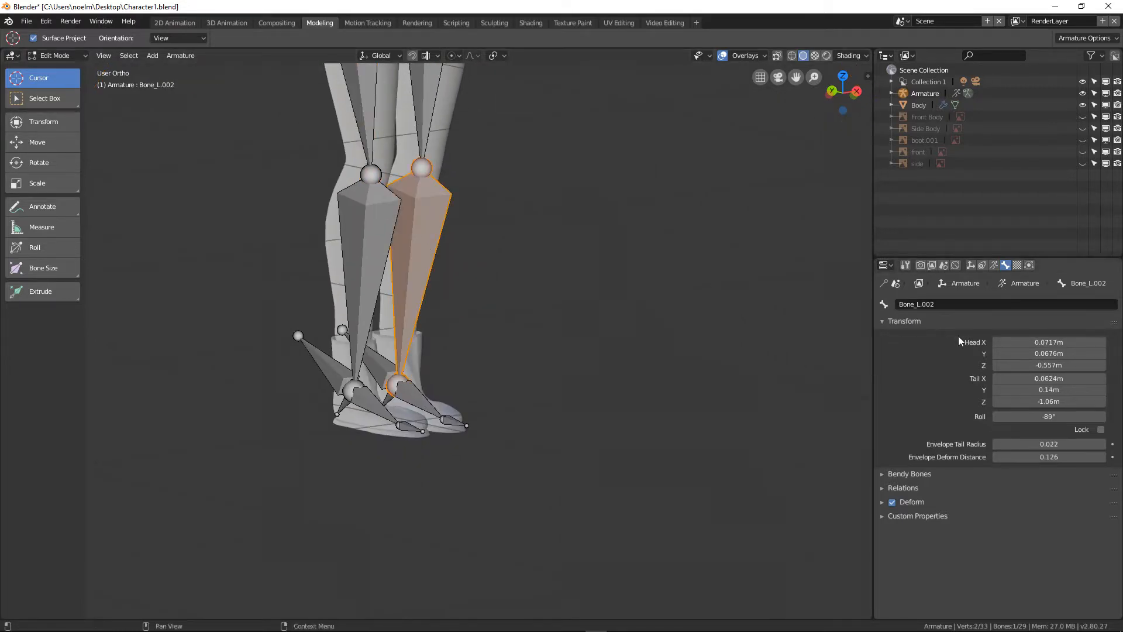
pyautogui.click(984, 305)
pyautogui.write('shin')
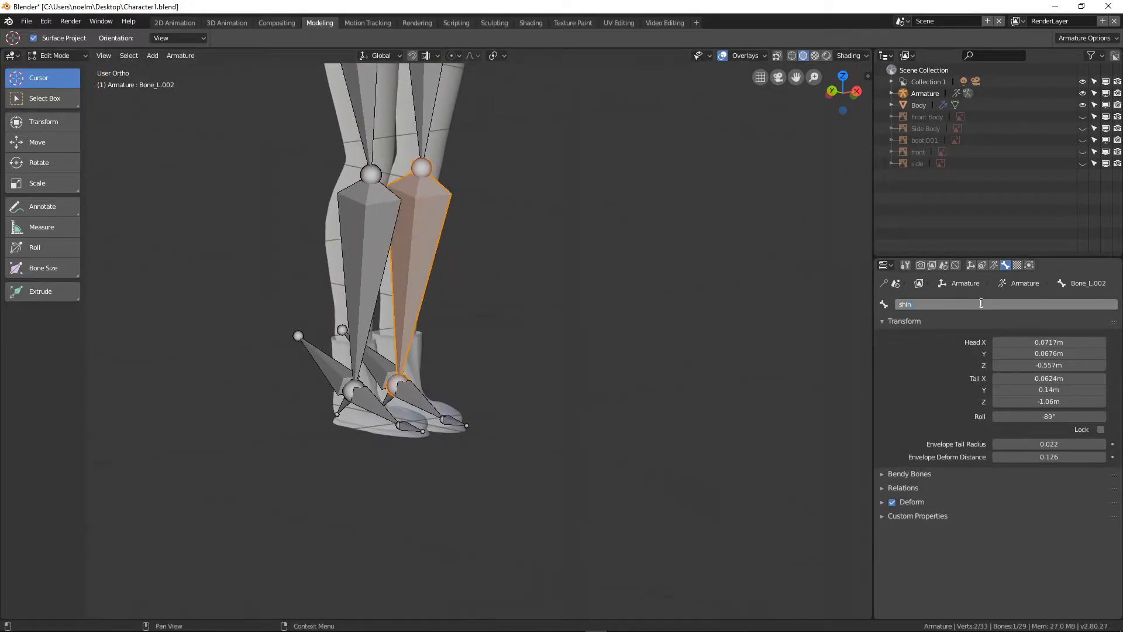
pyautogui.write('.L')
pyautogui.press('Return')
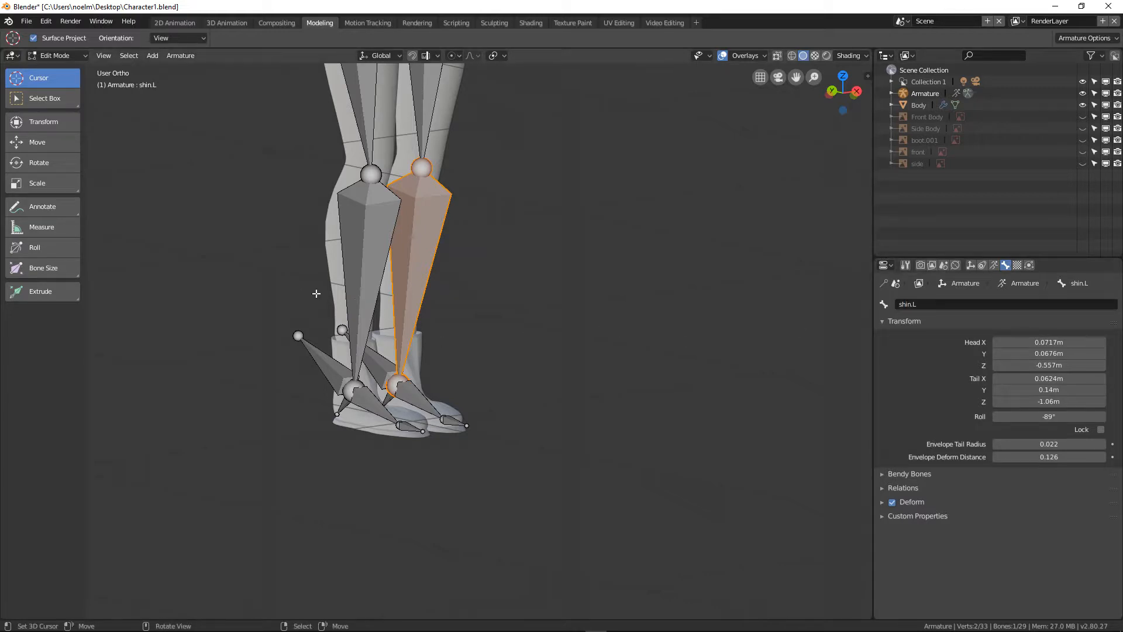
# Rename the bone between the character's right knee and ankle to "shin.R".
pyautogui.rightClick(367, 263)
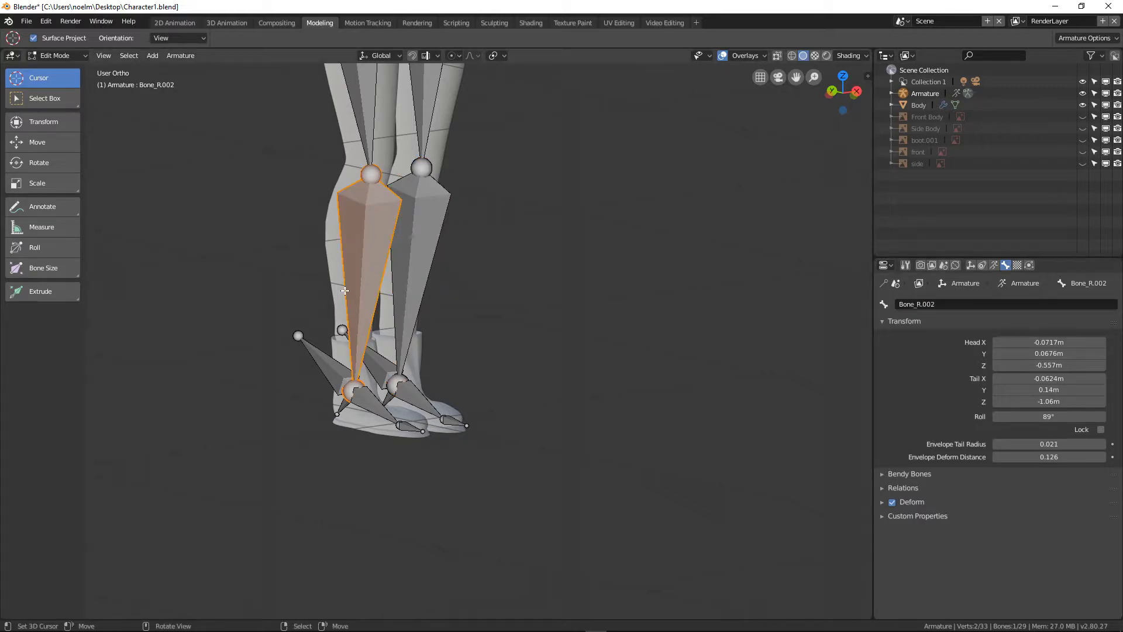
pyautogui.click(957, 307)
pyautogui.write('shin')
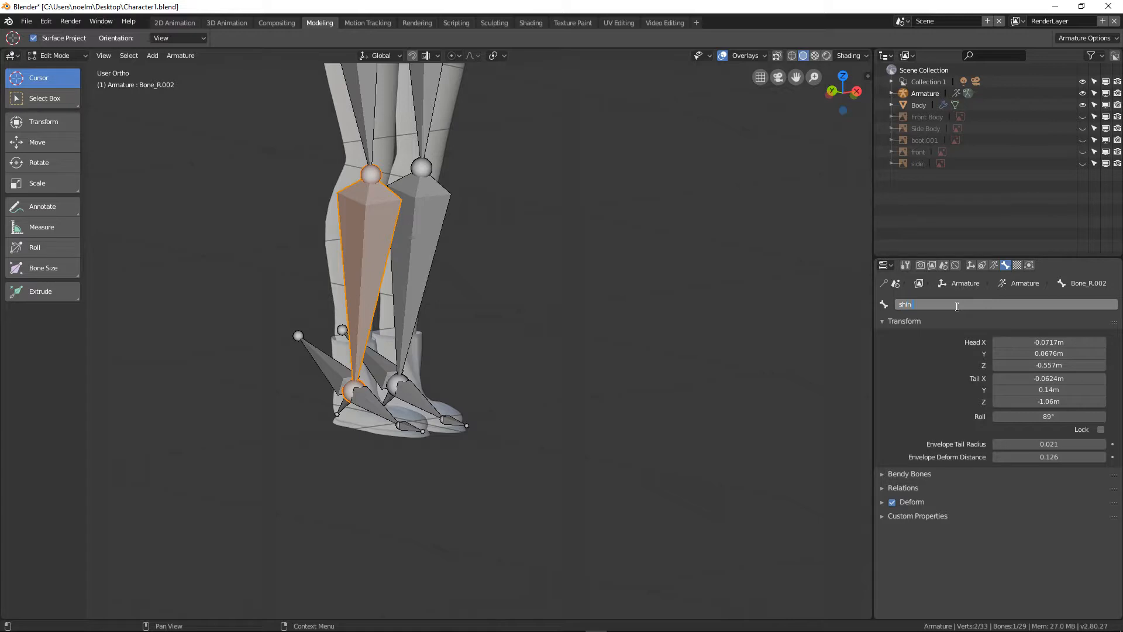
pyautogui.write('.R')
pyautogui.press('Return')
# Rename the bone running from the left ankle to the ball of the foot to "foot.L".
pyautogui.keyDown('shift'); pyautogui.moveTo(511, 403); pyautogui.dragTo(524, 344, button='middle'); pyautogui.keyUp('shift')
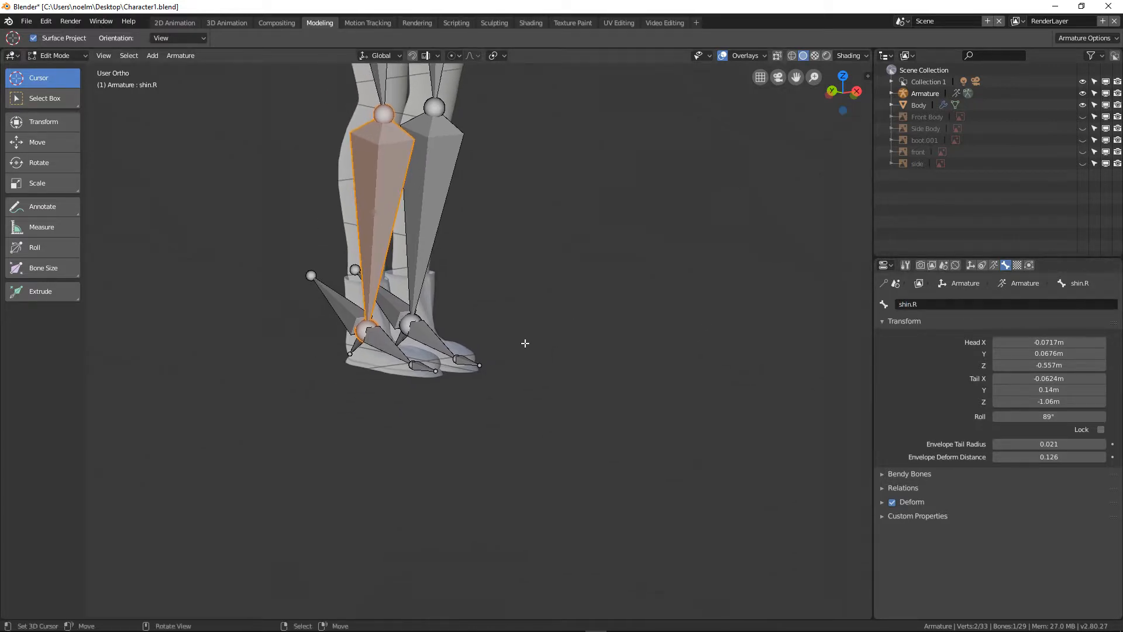
pyautogui.scroll(3, 525, 344)
pyautogui.rightClick(398, 342)
pyautogui.click(948, 304)
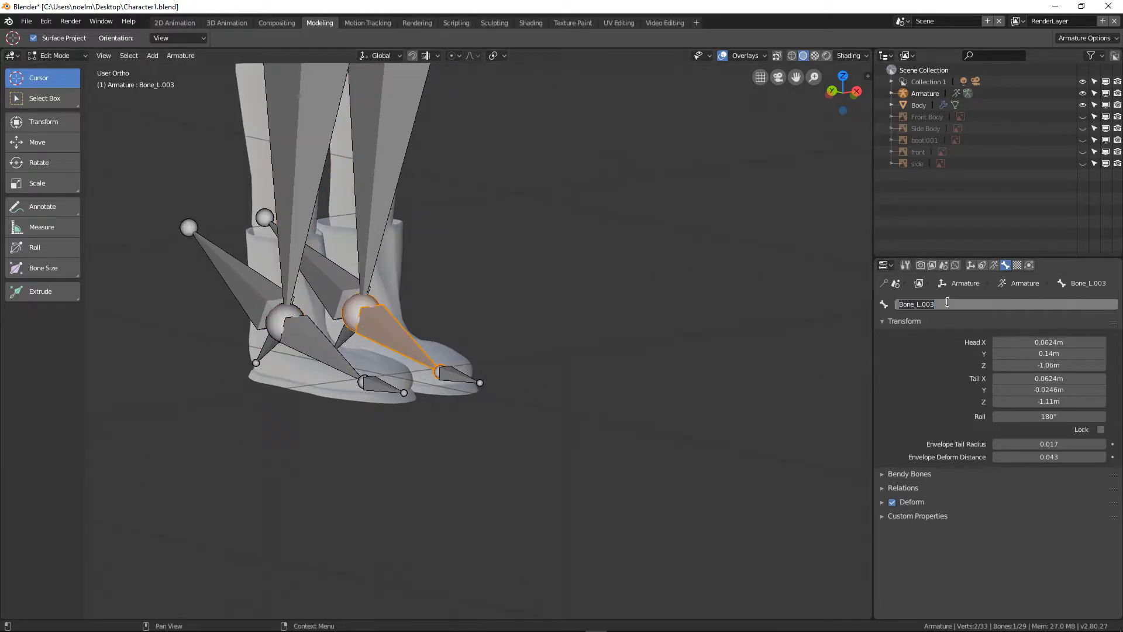
pyautogui.write('foot.L')
pyautogui.press('Return')
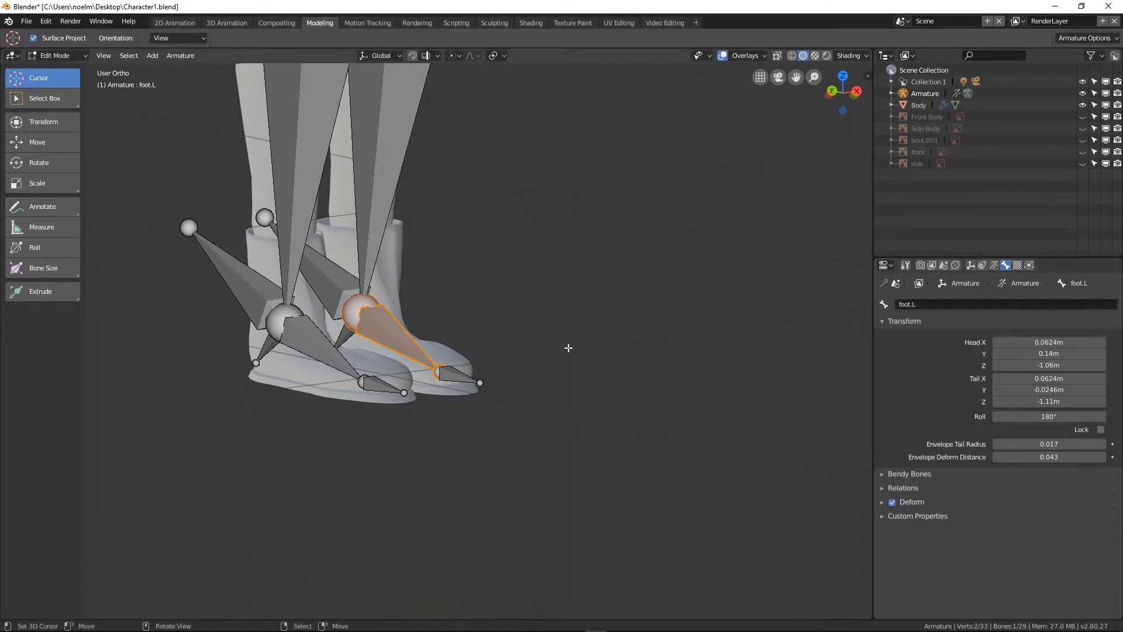
# Rename the bone running from the right ankle to the ball of the foot to "foot.R".
pyautogui.rightClick(294, 333)
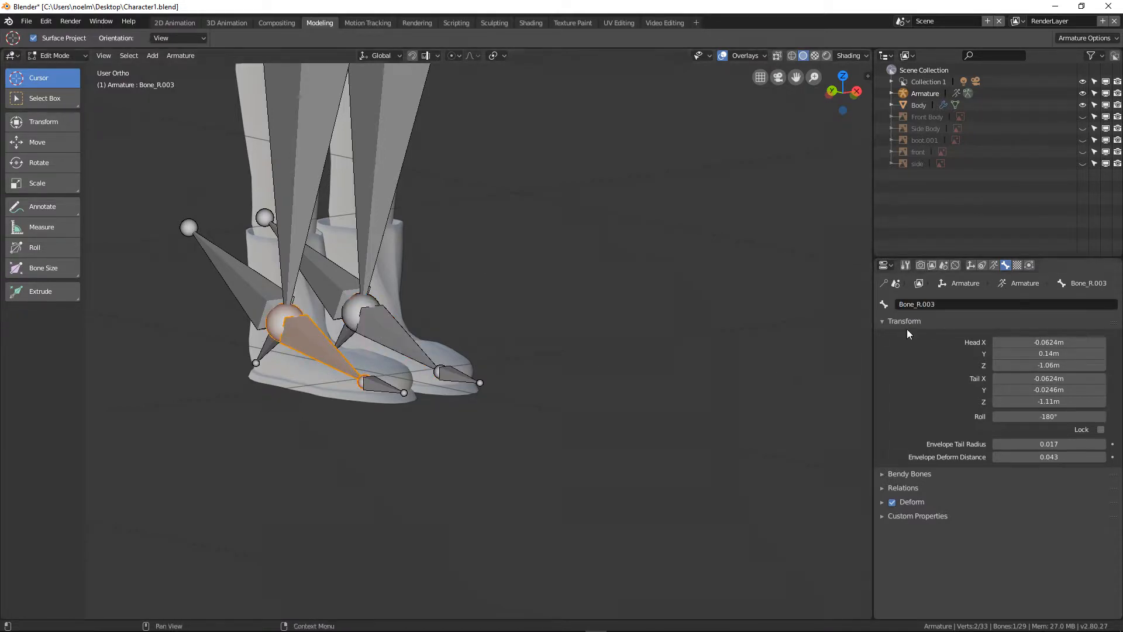
pyautogui.click(932, 302)
pyautogui.write('fo')
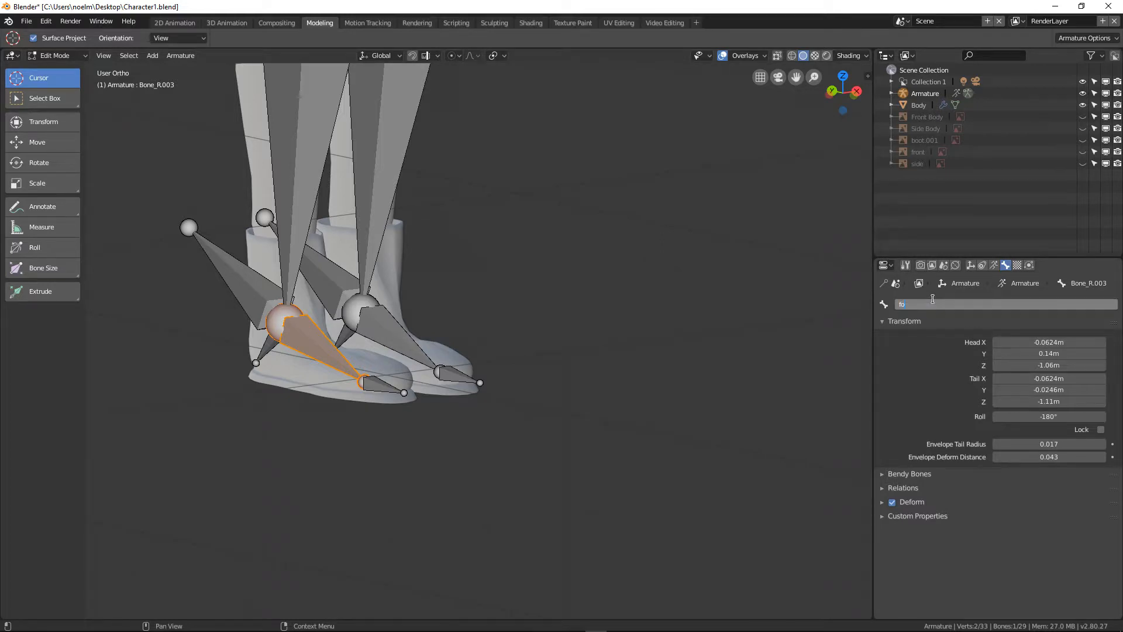
pyautogui.write('ot.R')
pyautogui.press('Return')
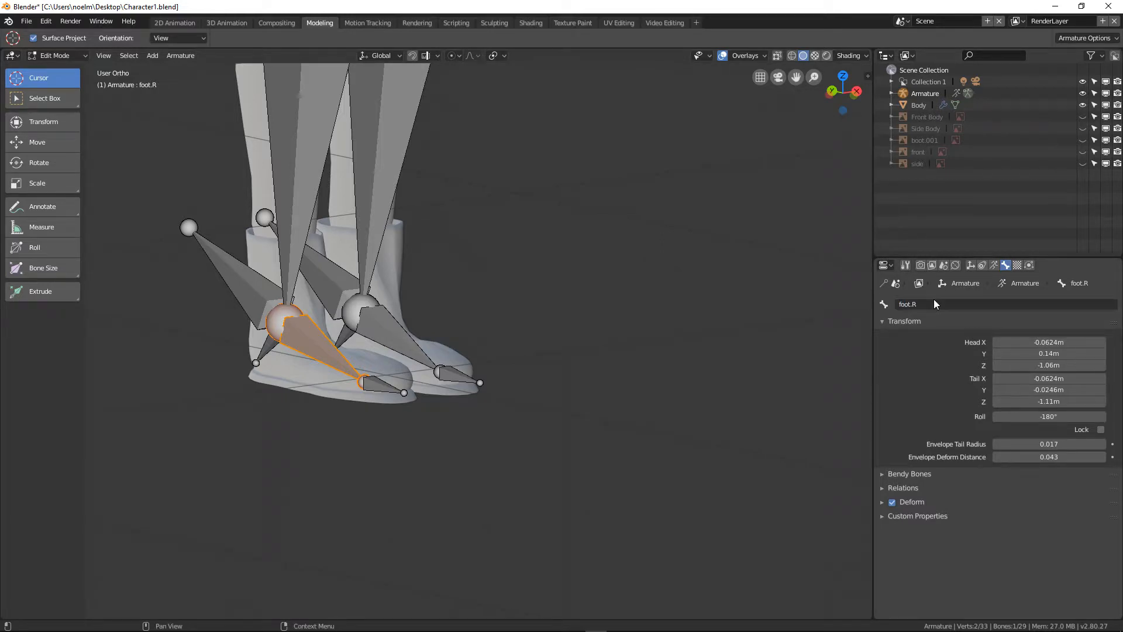
# Rename the small bone at the tip of the character's left foot to "toe.L".
pyautogui.rightClick(479, 381)
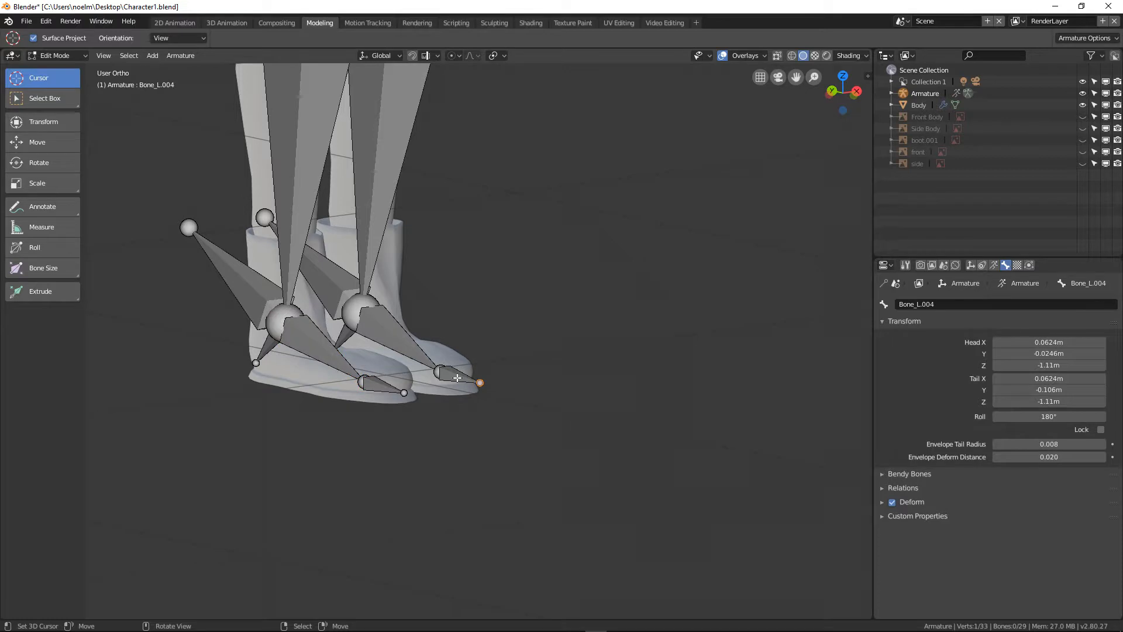
pyautogui.rightClick(457, 378)
pyautogui.click(908, 303)
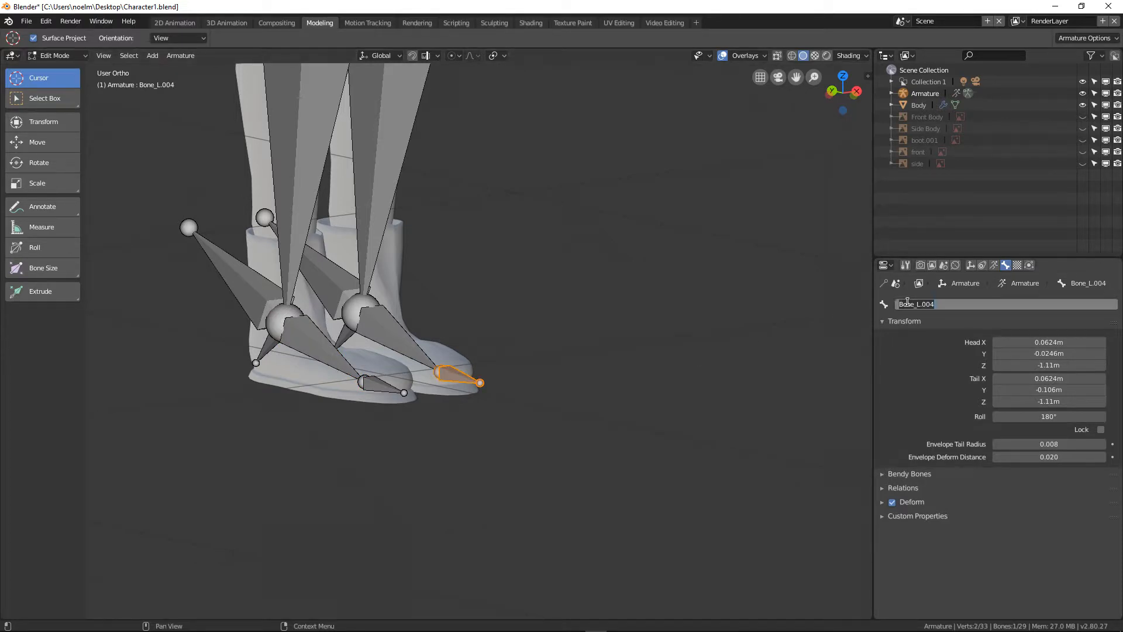
pyautogui.write('fo')
pyautogui.write('e.L')
pyautogui.press('Return')
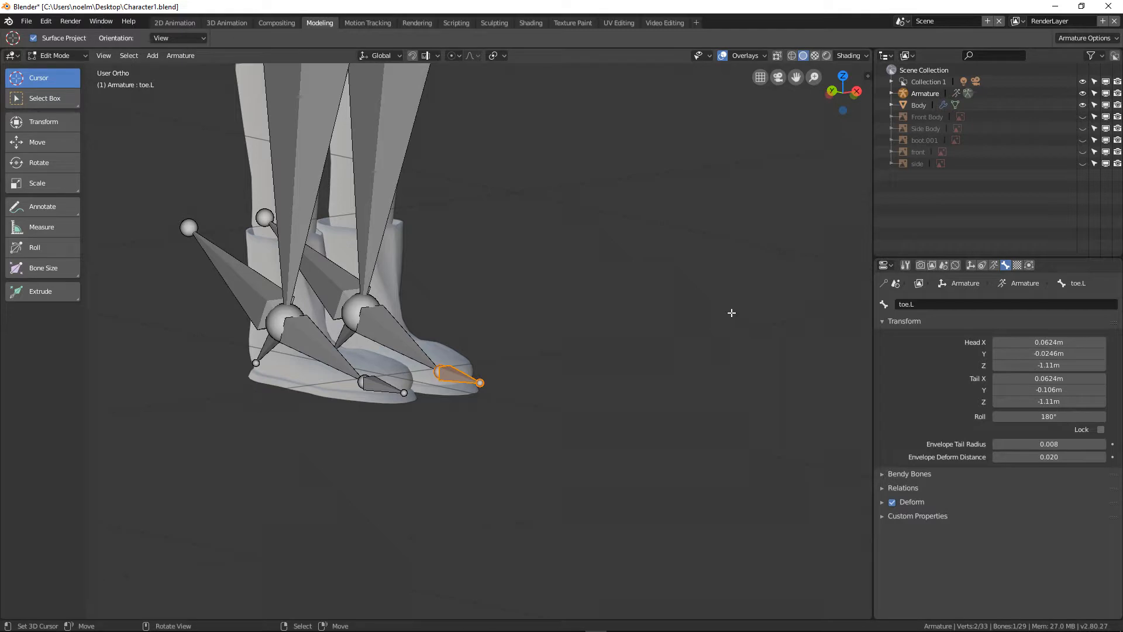
# Rename the small bone at the tip of the character's right foot to "toe.R".
pyautogui.rightClick(383, 389)
pyautogui.click(935, 308)
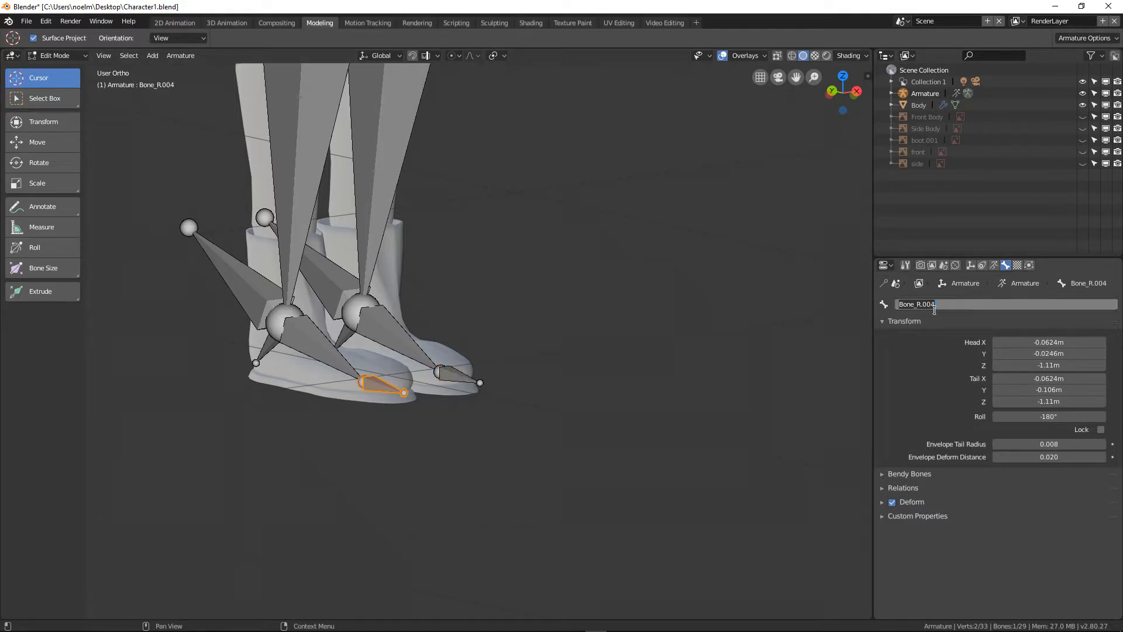
pyautogui.write('toe.R')
pyautogui.press('Return')
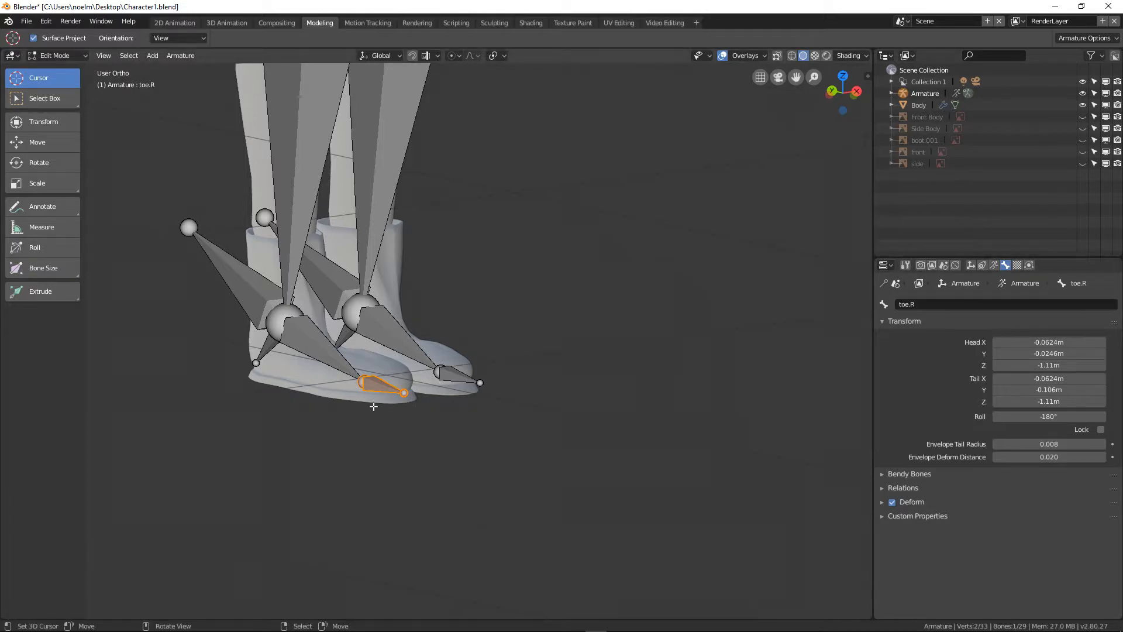
# Rename the short bone running from the right ankle down to the heel to "heel.R".
pyautogui.click(260, 356)
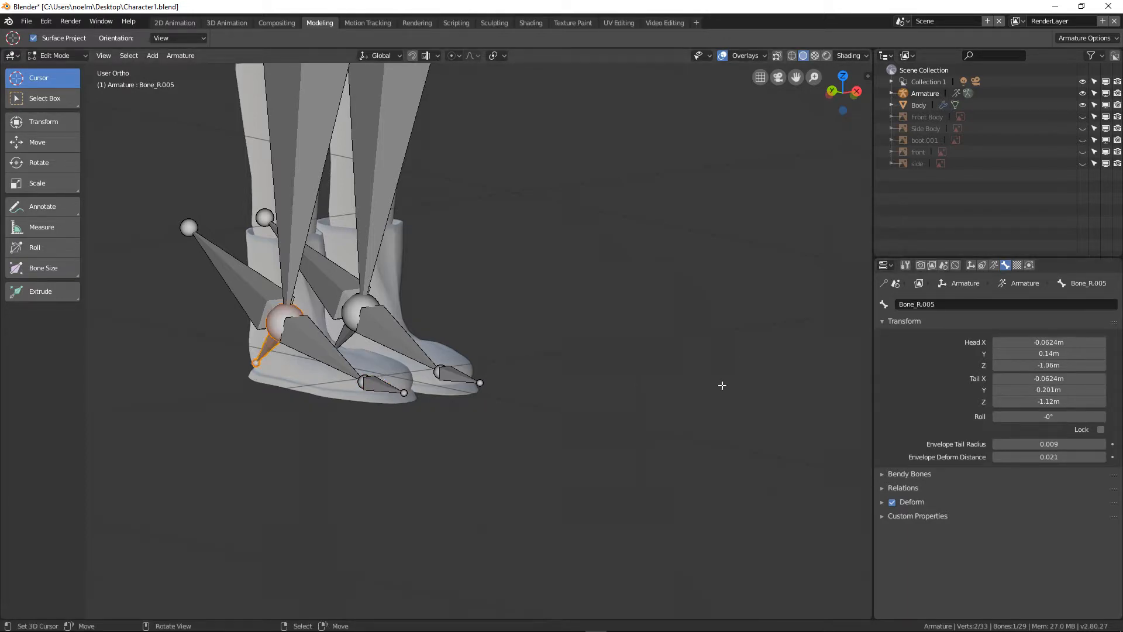
pyautogui.click(943, 304)
pyautogui.write('h')
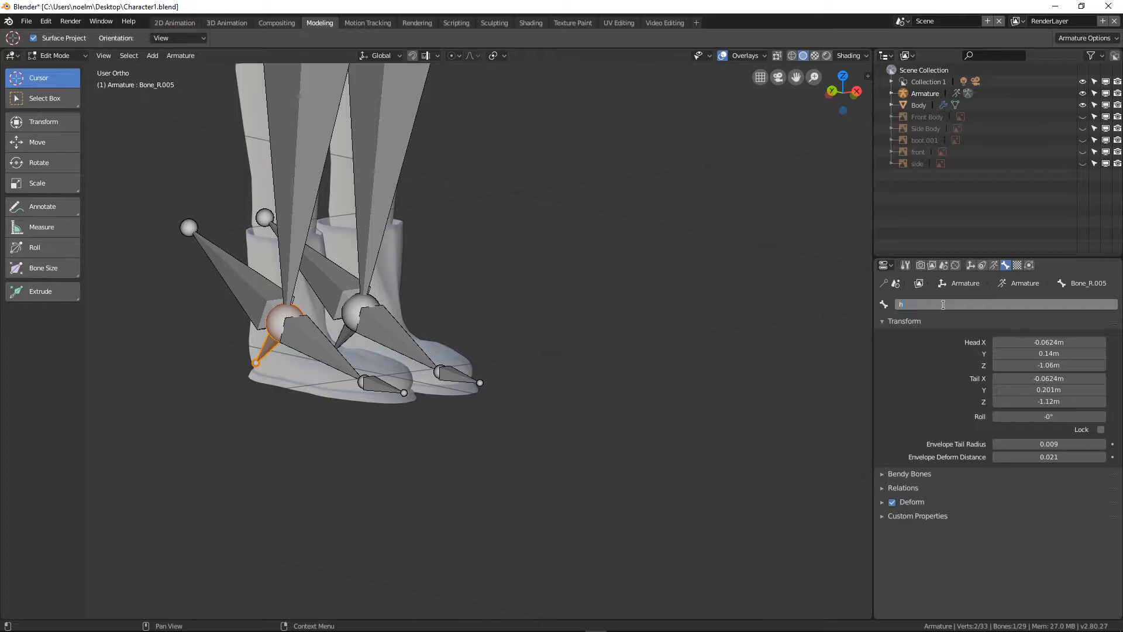
pyautogui.write('eel.R')
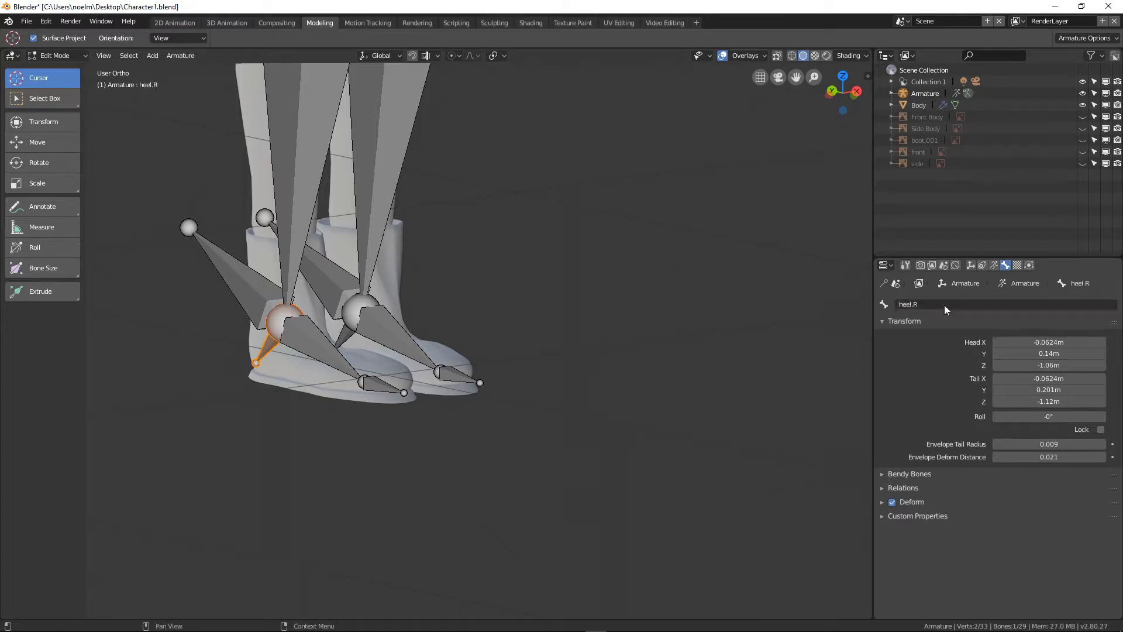
pyautogui.press('Return')
# Rename the short bone running from the left ankle down to the heel to "heel.L".
pyautogui.click(337, 339)
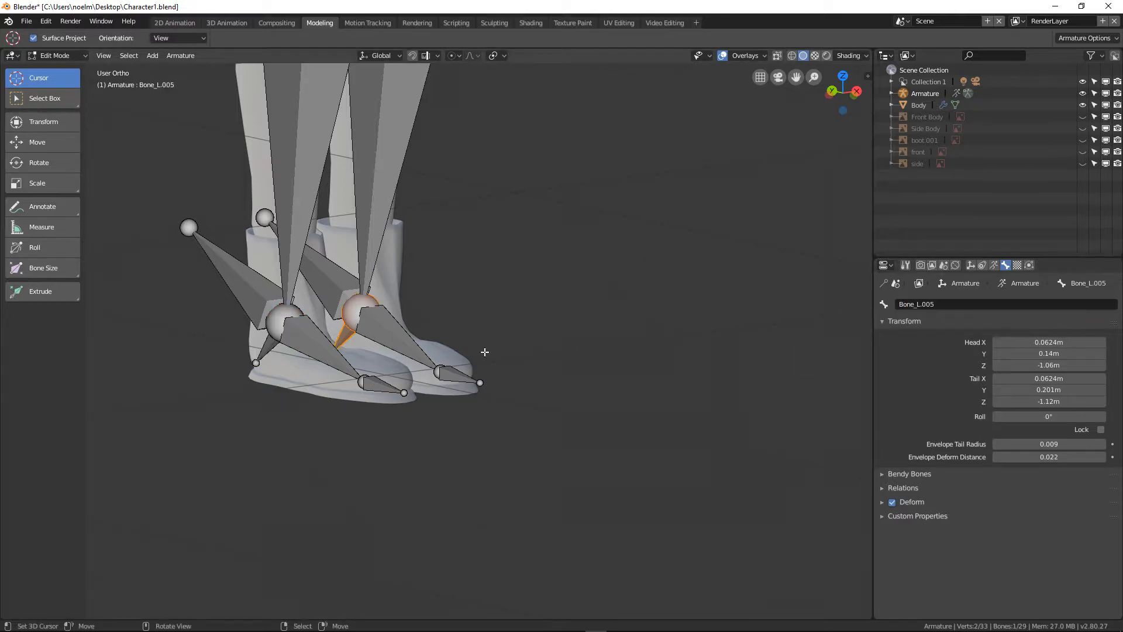
pyautogui.click(922, 303)
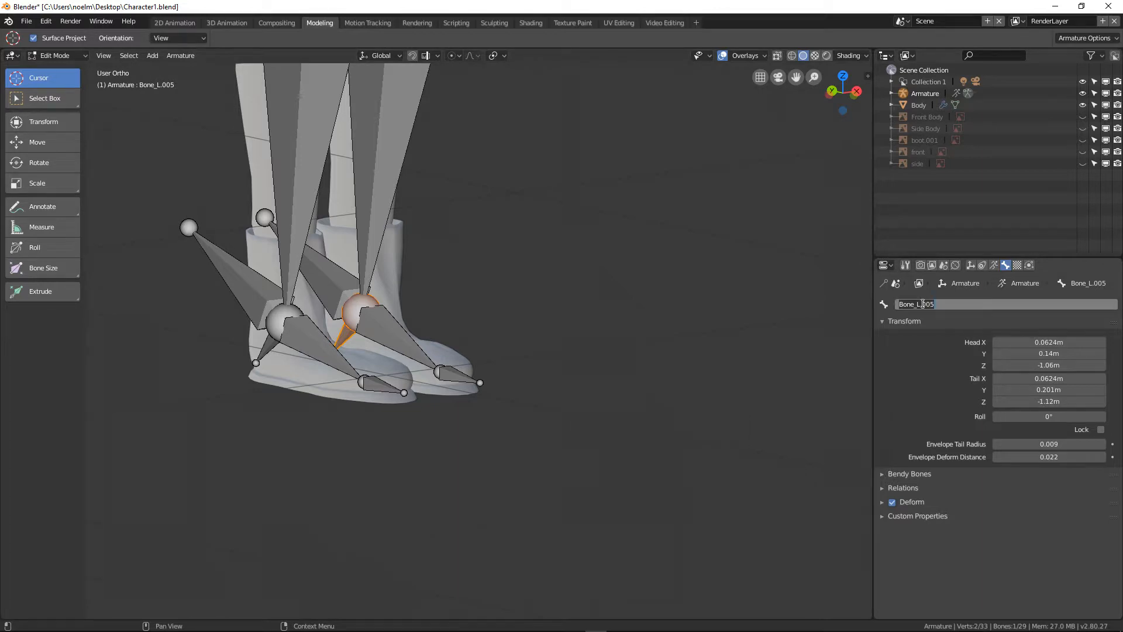
pyautogui.write('heel.L')
pyautogui.press('Return')
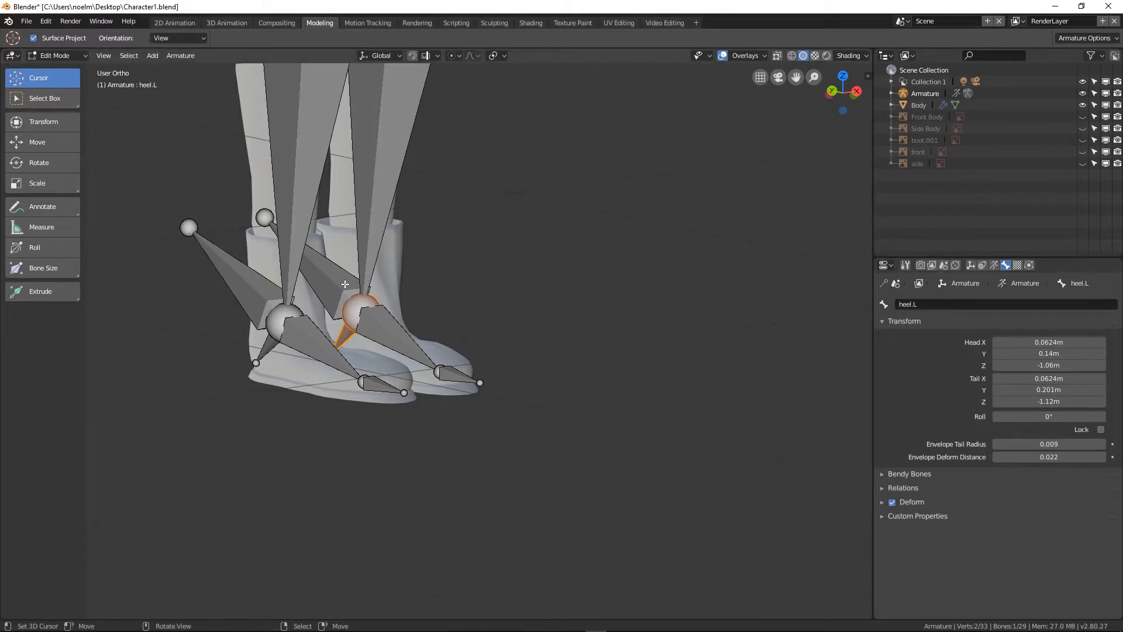
# Rename the control bone extending backward and up from the left ankle to "footIK.L".
pyautogui.rightClick(316, 281)
pyautogui.click(999, 303)
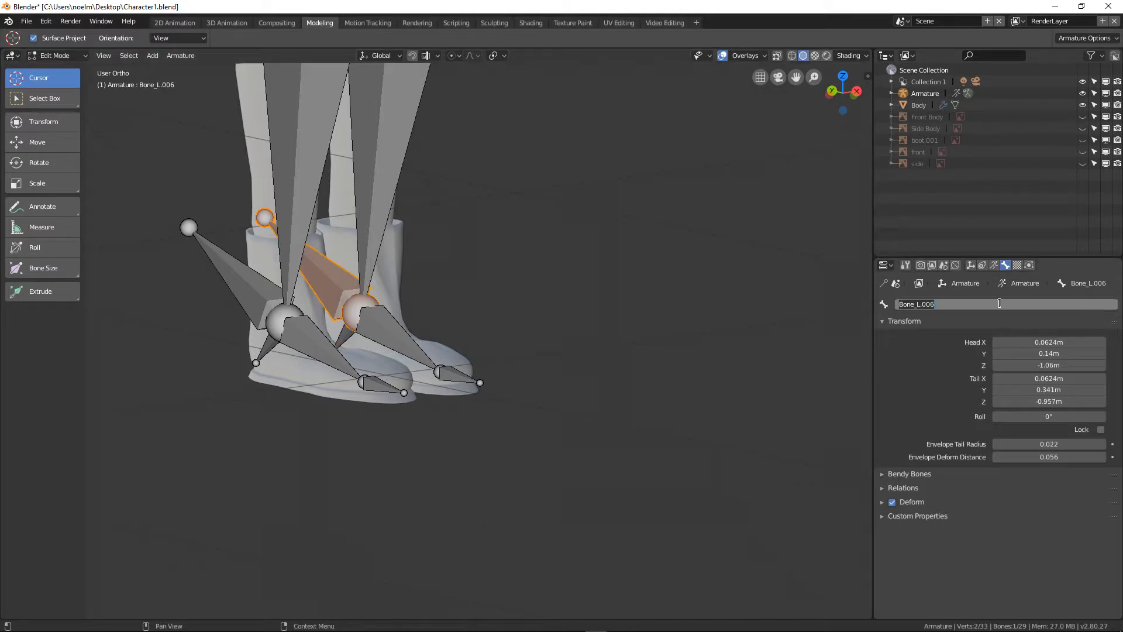
pyautogui.write('footIK.L')
pyautogui.press('Return')
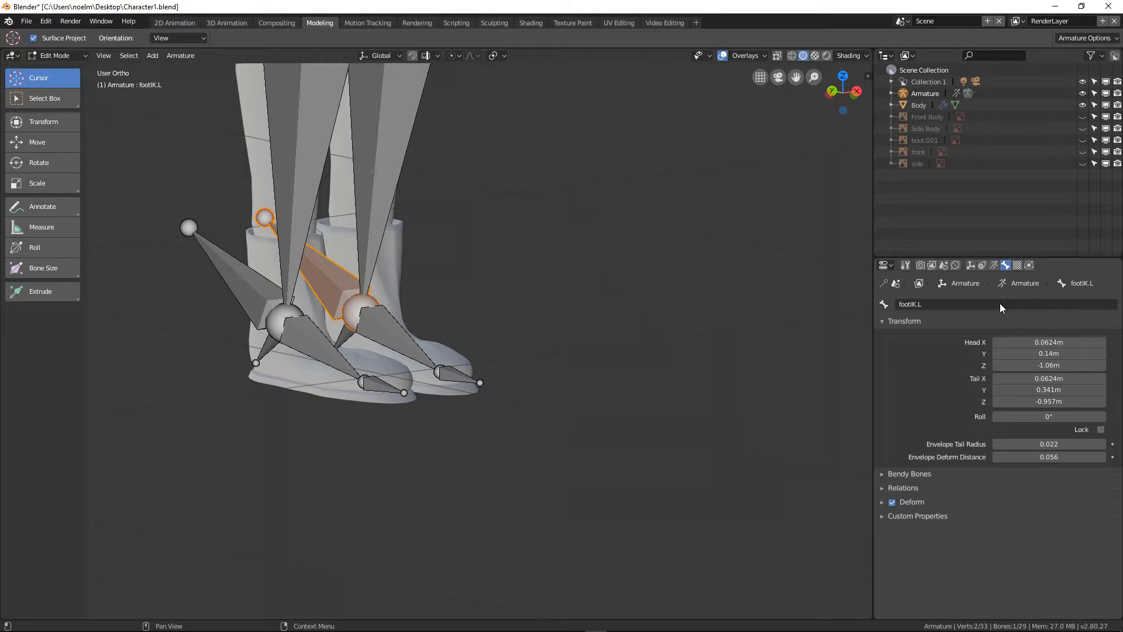
# Rename the control bone extending backward and up from the right ankle to "footIK.R".
pyautogui.rightClick(251, 286)
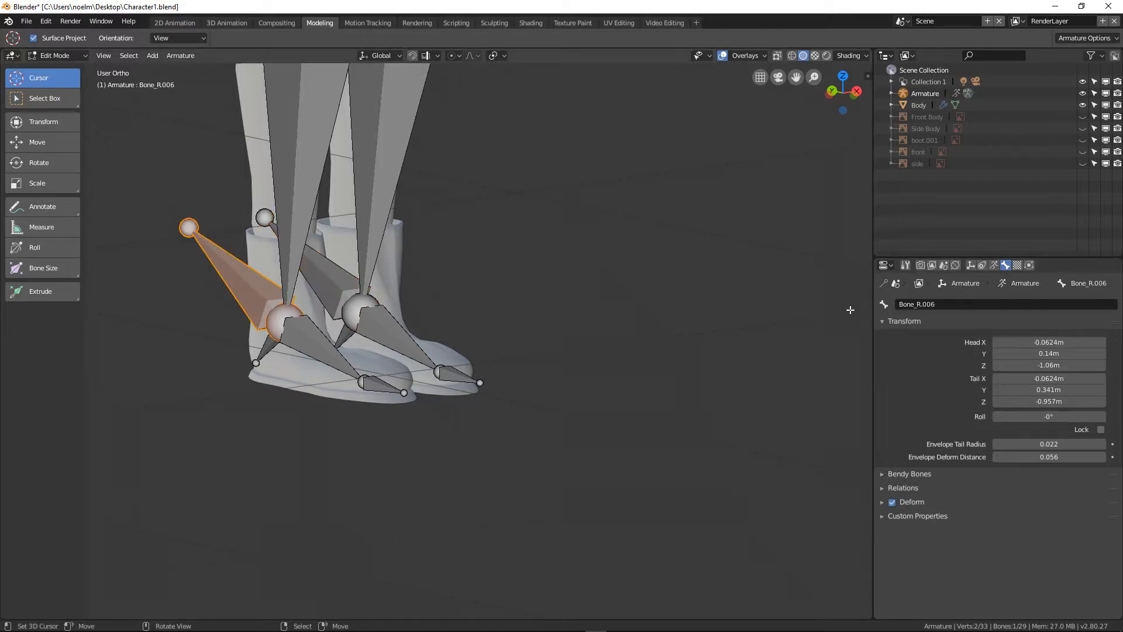
pyautogui.click(956, 304)
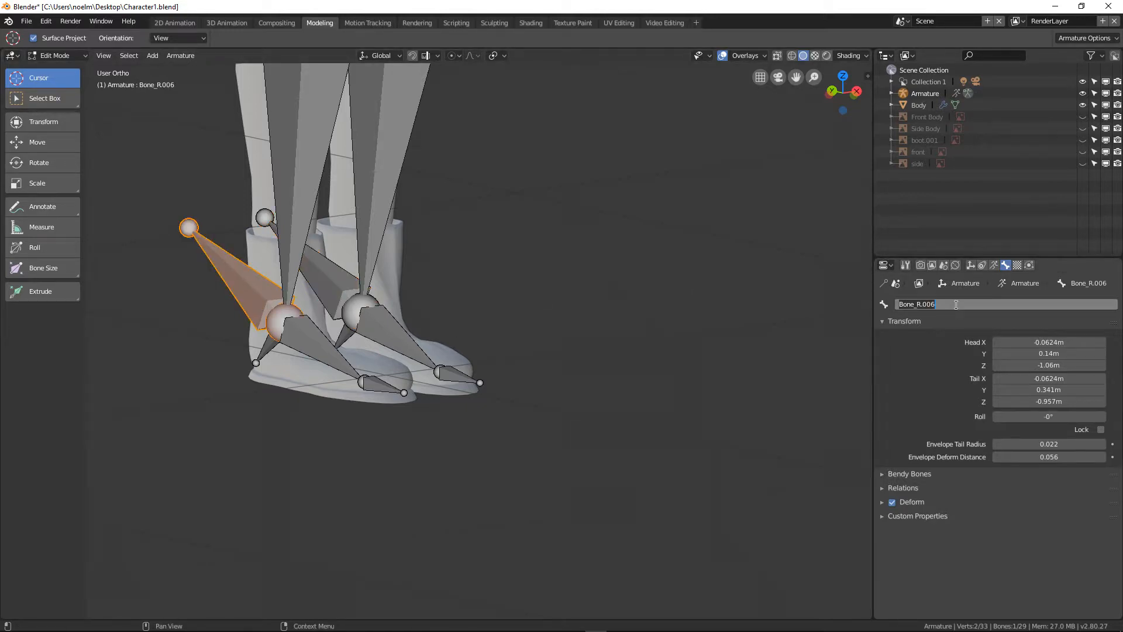
pyautogui.write('footIK.R')
pyautogui.press('Return')
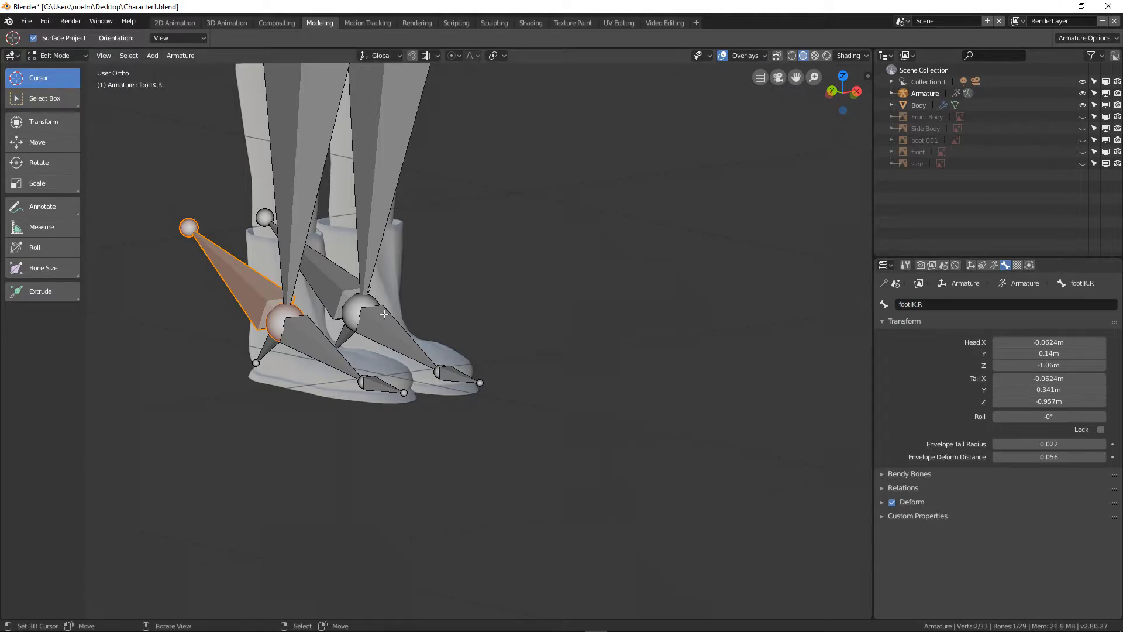
# Expand the bone Relations settings and examine the parents of the left thigh, the lower spine bones and the hip control bone.
pyautogui.scroll(-10, 386, 314)
pyautogui.press('KP_1')
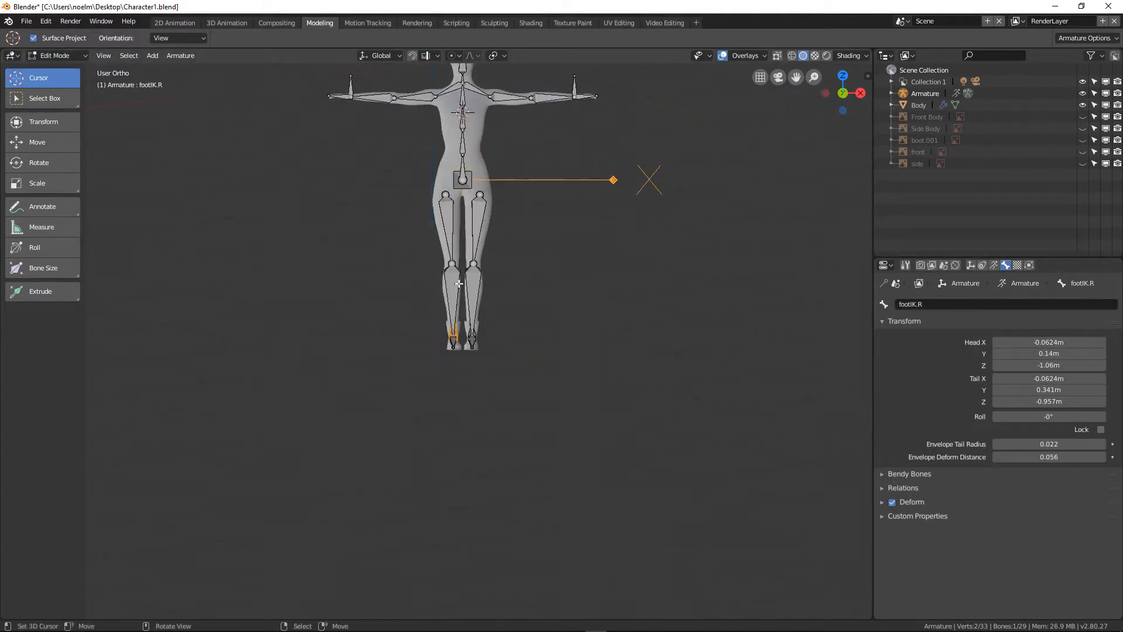
pyautogui.scroll(-1, 470, 209)
pyautogui.keyDown('shift'); pyautogui.moveTo(488, 209); pyautogui.dragTo(466, 307, button='middle'); pyautogui.keyUp('shift')
pyautogui.scroll(4, 465, 307)
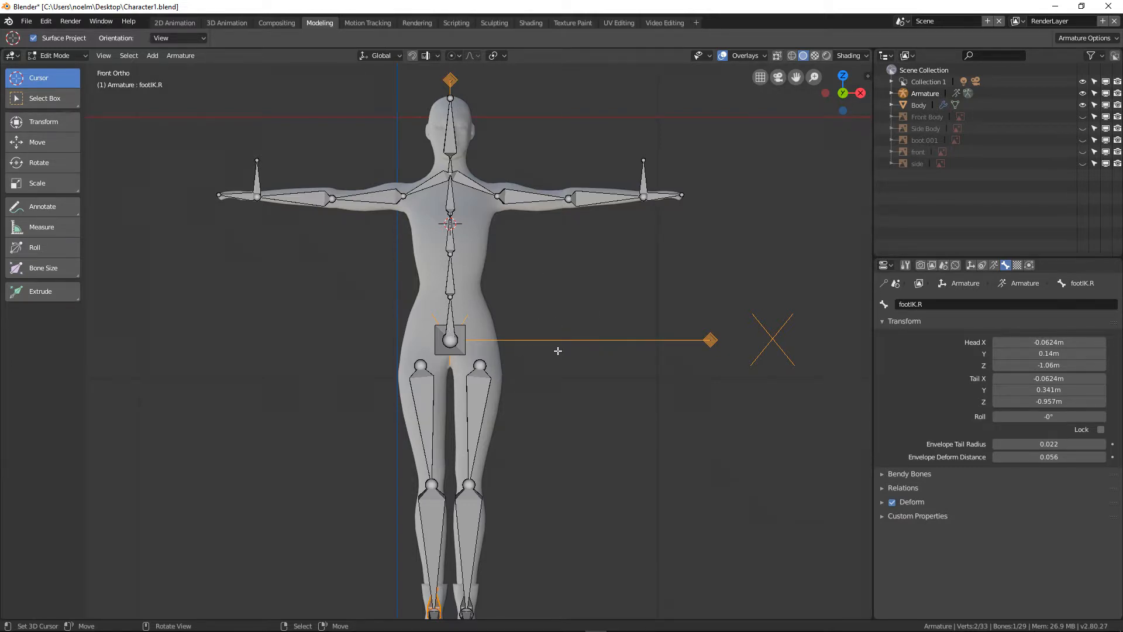
pyautogui.moveTo(574, 351); pyautogui.dragTo(529, 319, button='middle')
pyautogui.scroll(1, 482, 312)
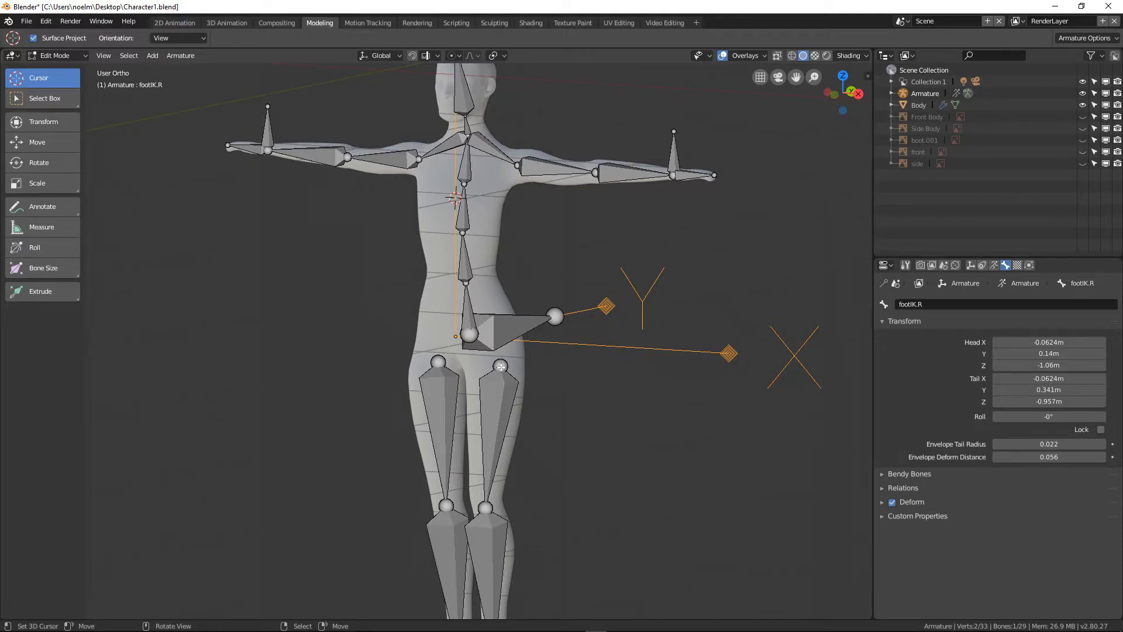
pyautogui.scroll(2, 464, 331)
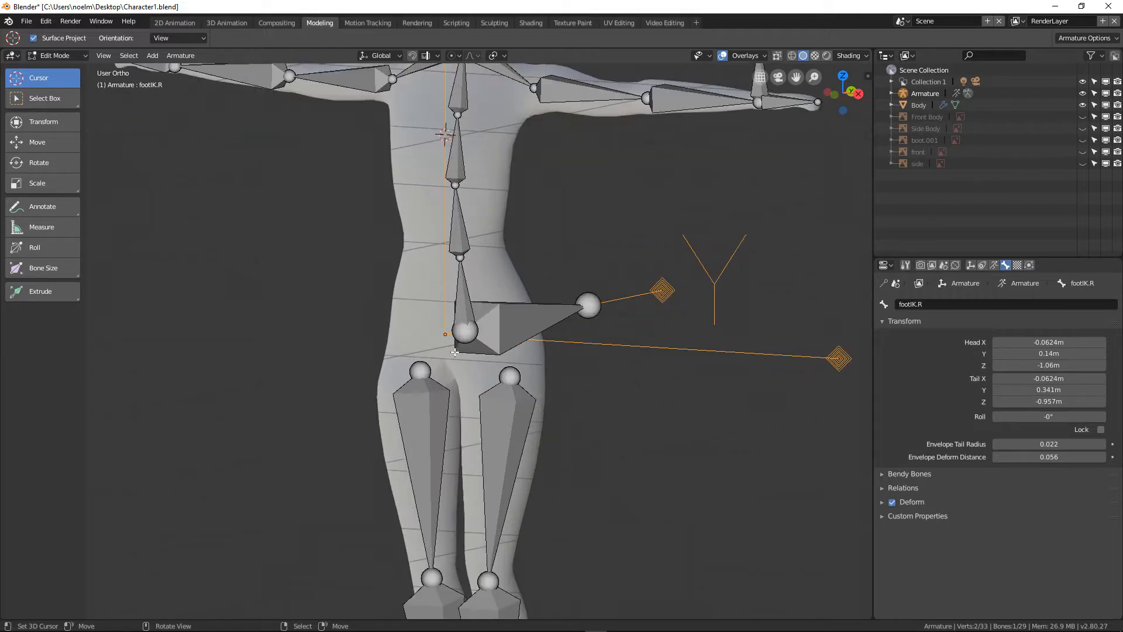
pyautogui.rightClick(460, 296)
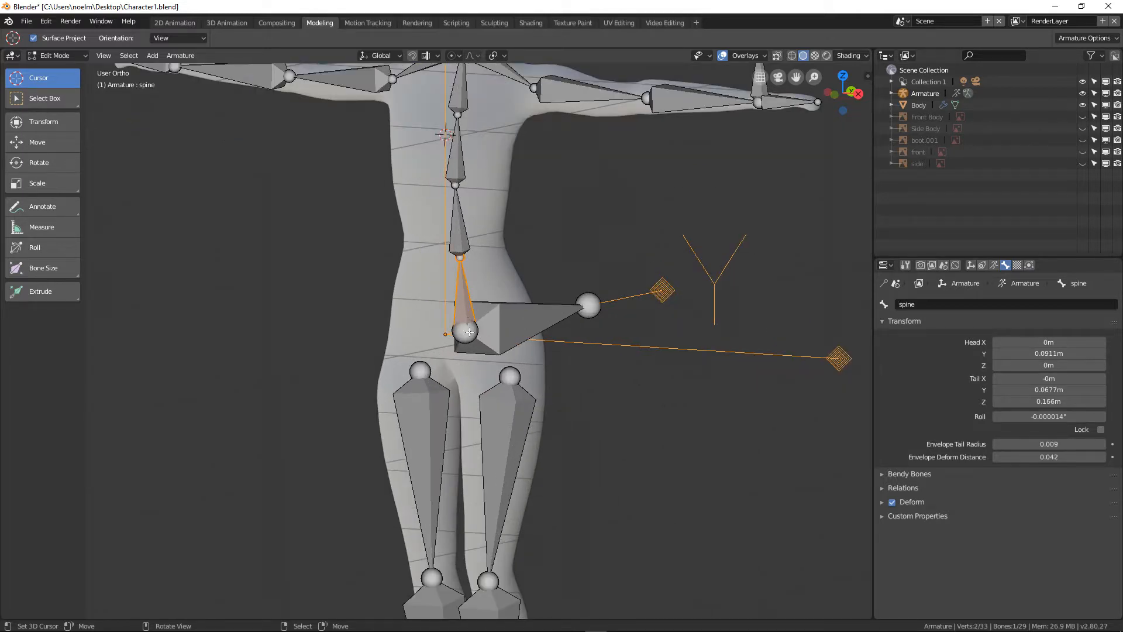
pyautogui.rightClick(491, 412)
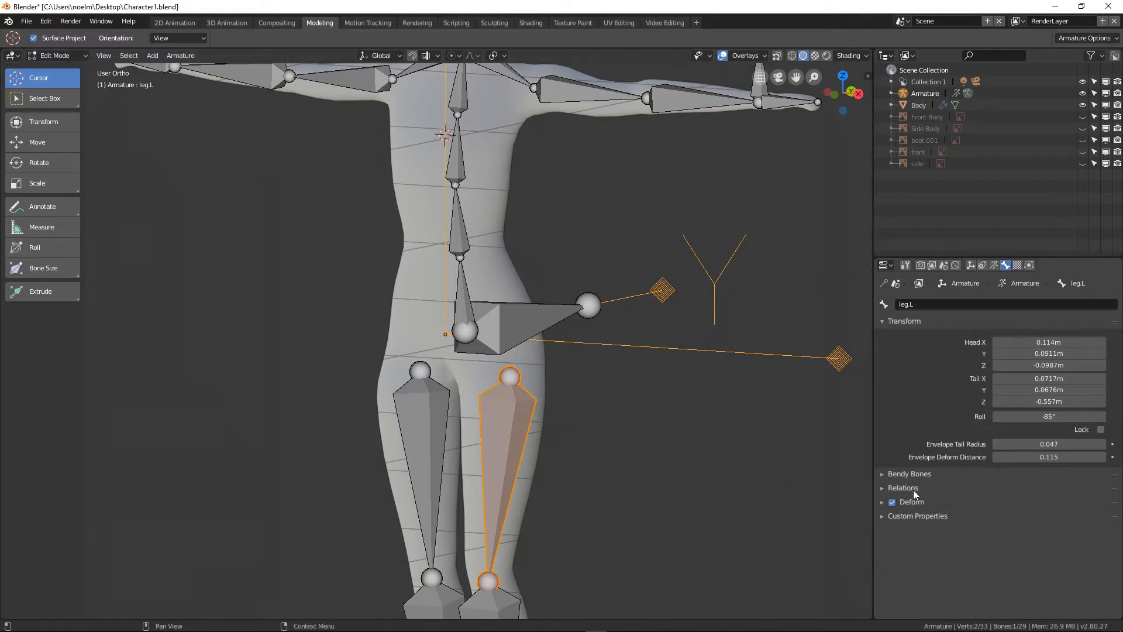
pyautogui.click(882, 490)
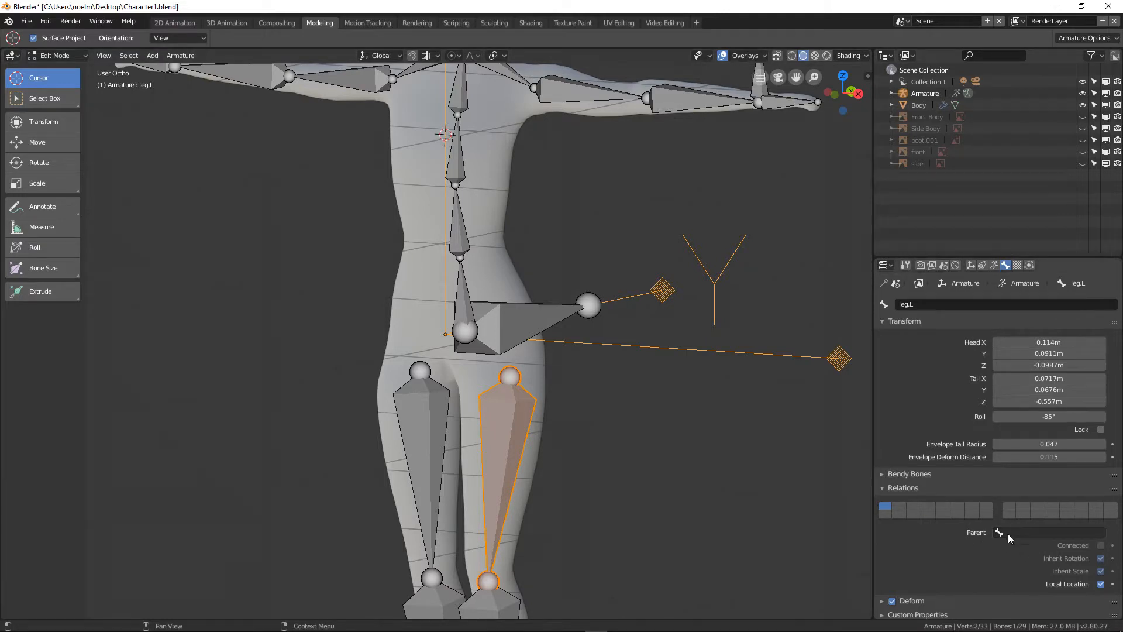
pyautogui.rightClick(466, 293)
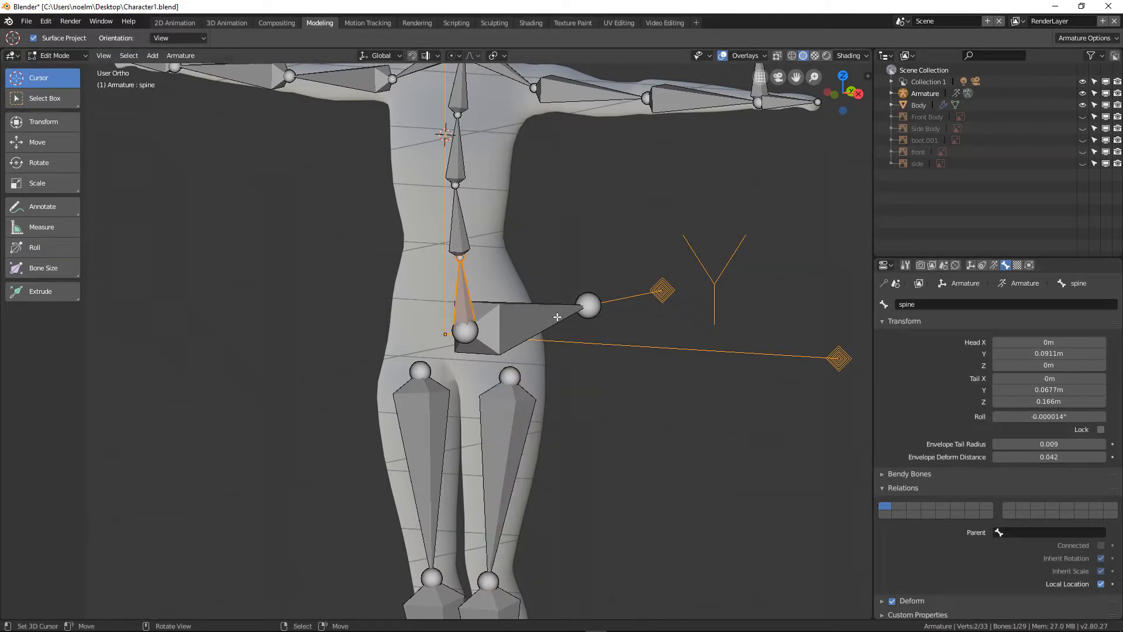
pyautogui.rightClick(466, 233)
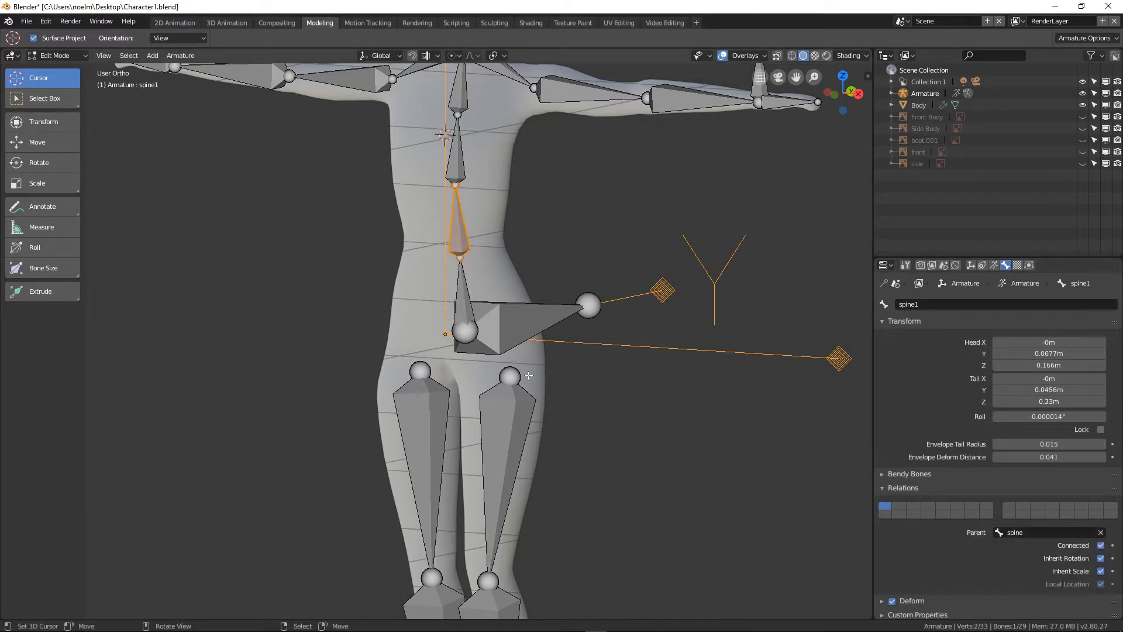
pyautogui.rightClick(518, 322)
# Set the "bend" bone as the parent of the lowest spine bone.
pyautogui.rightClick(463, 301)
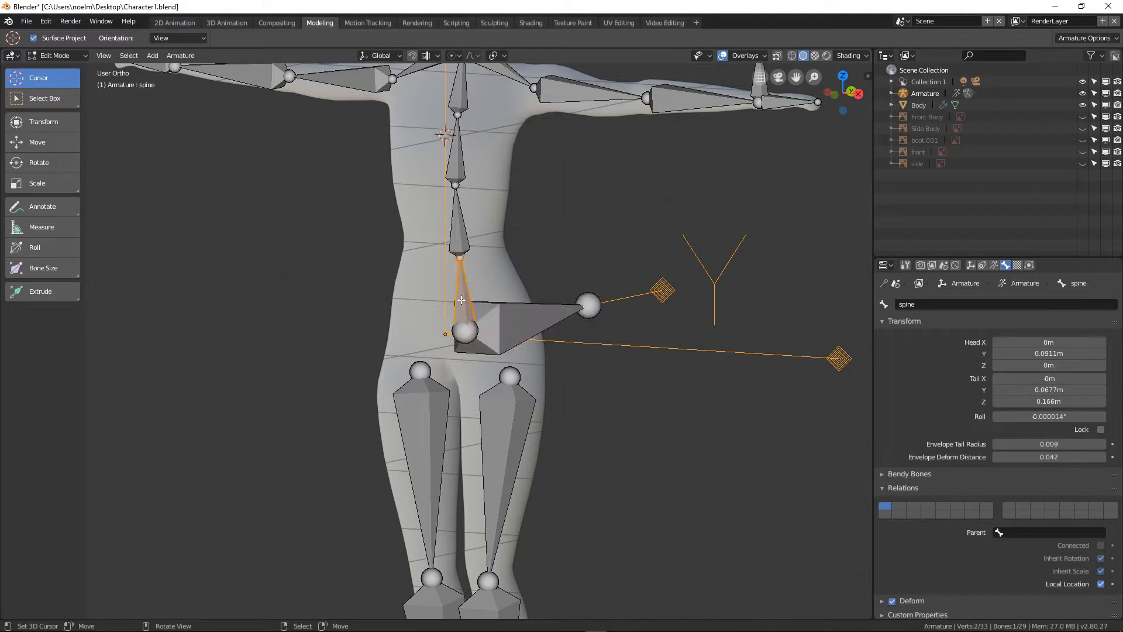
pyautogui.click(1008, 532)
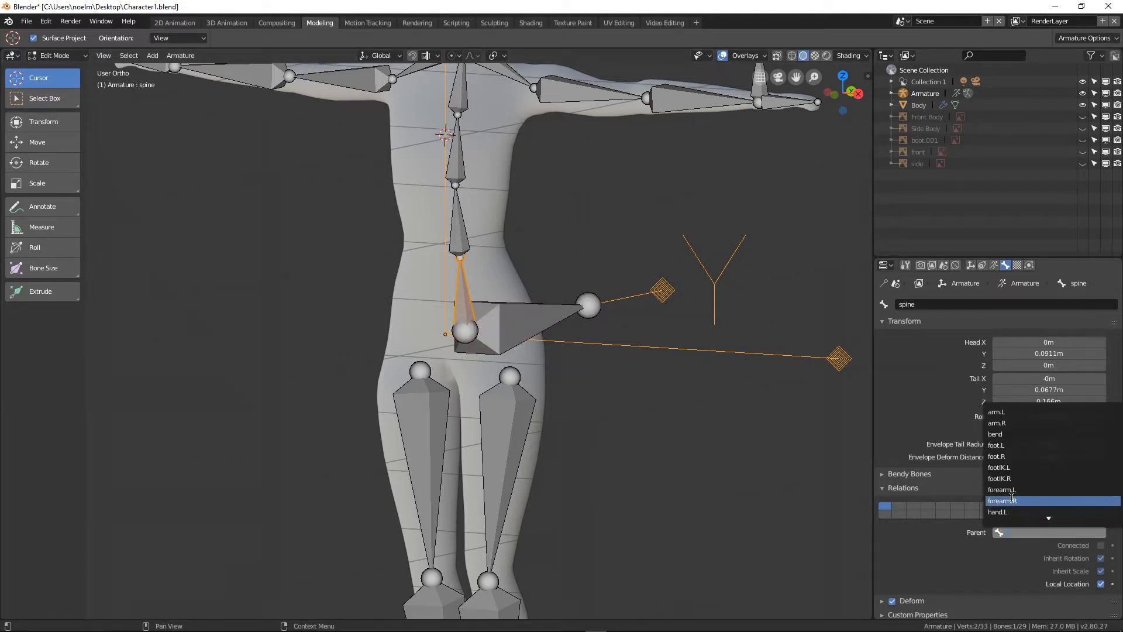
pyautogui.write('b')
pyautogui.click(1011, 413)
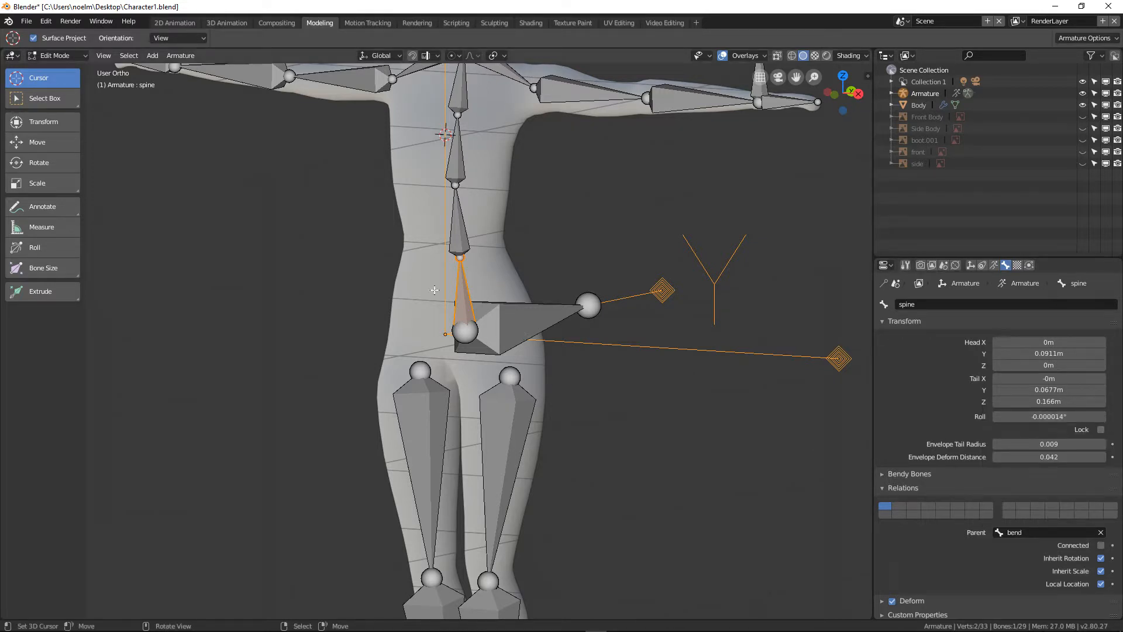
# Set the "spine" bone as the parent of both thigh bones, leg.L and leg.R.
pyautogui.click(513, 427)
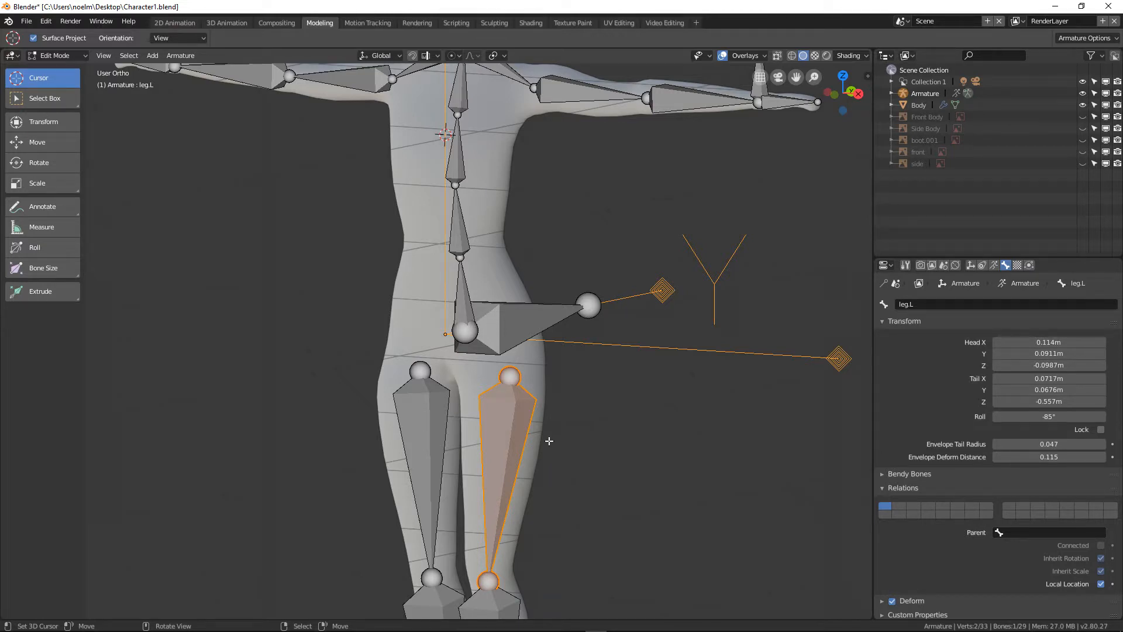
pyautogui.click(1010, 532)
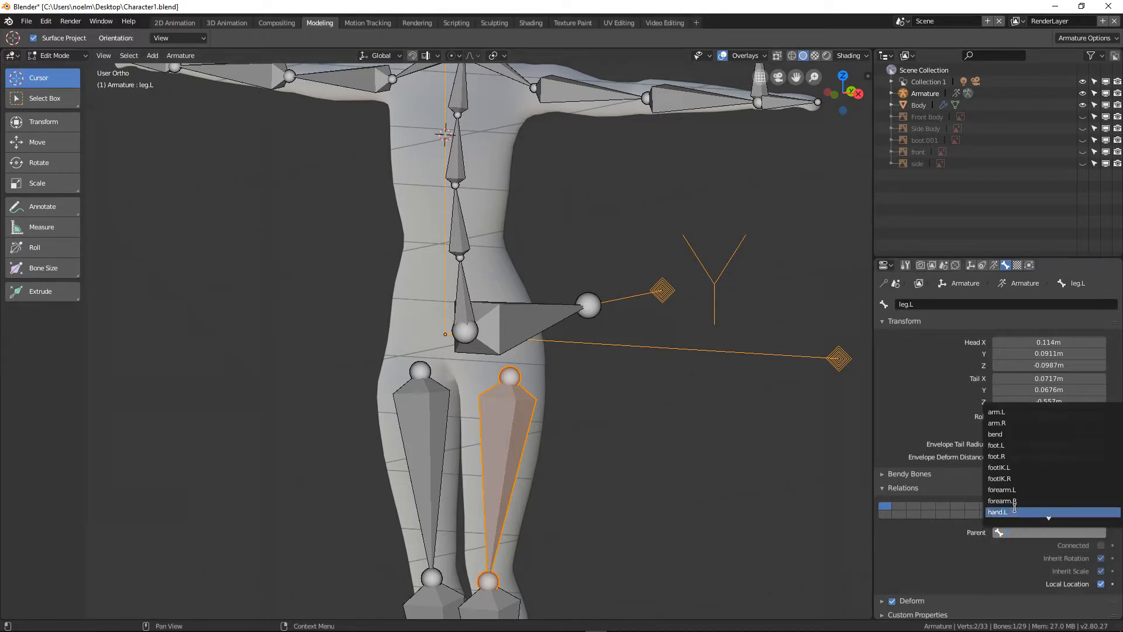
pyautogui.write('spine')
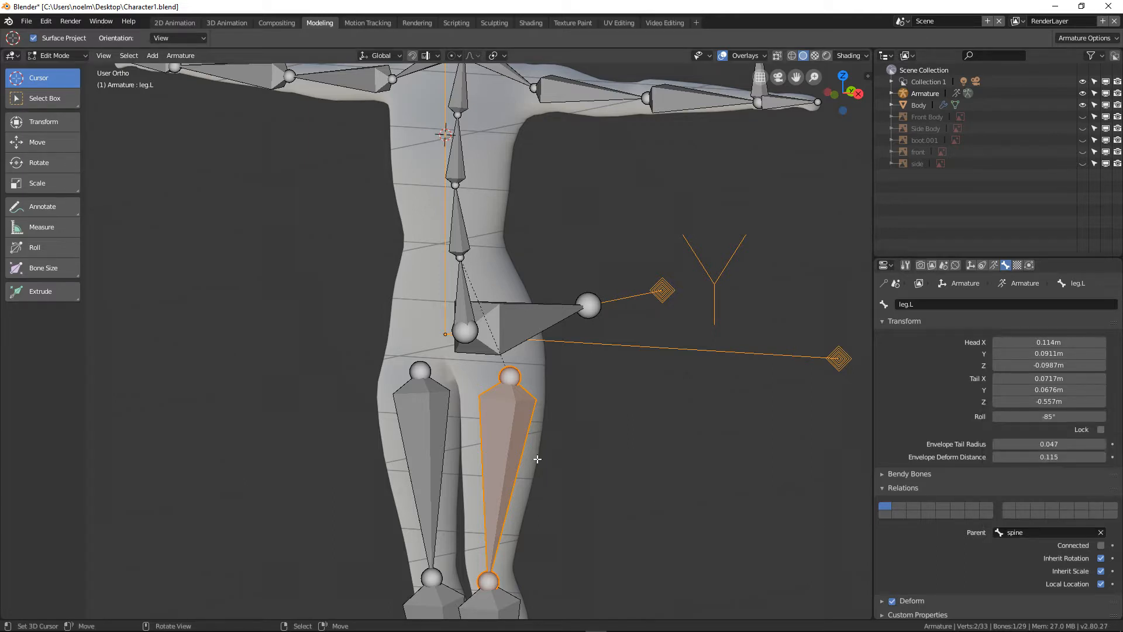
pyautogui.click(393, 428)
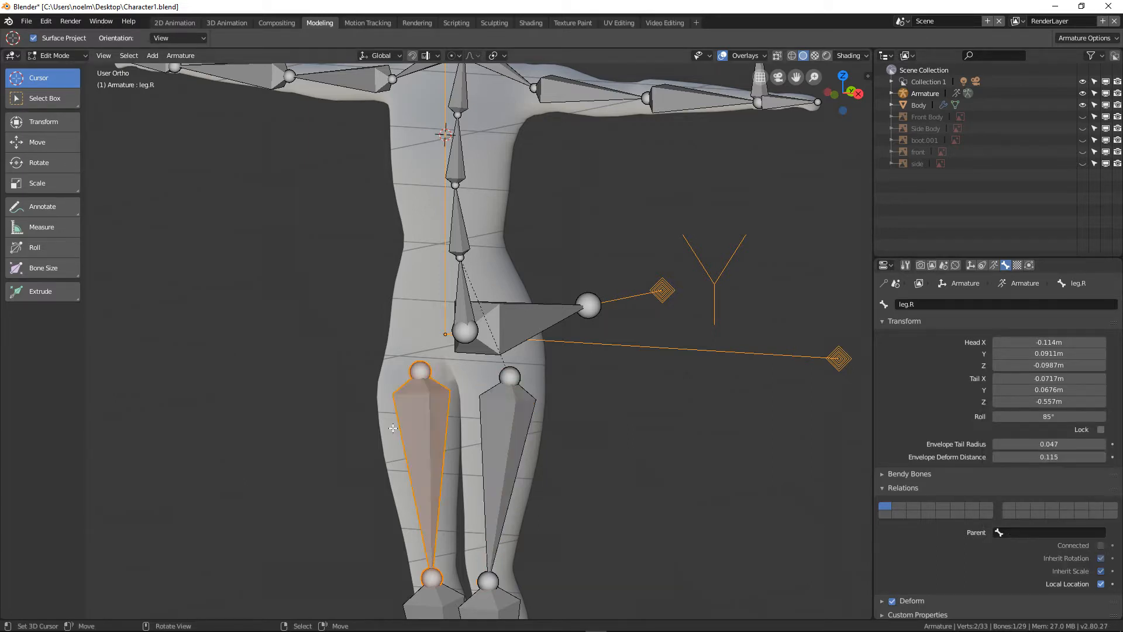
pyautogui.click(1027, 533)
pyautogui.write('s')
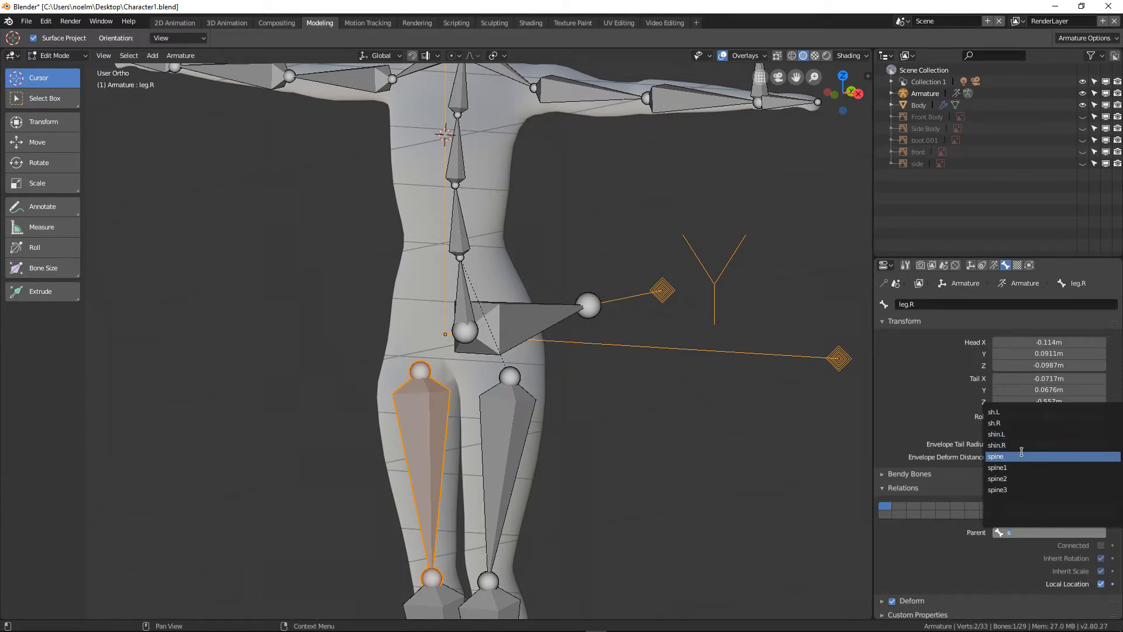
pyautogui.click(996, 457)
# Clear the parent of both vertical hand IK control bones at the wrists, handIK.L and handIK.r.
pyautogui.scroll(6, 571, 438)
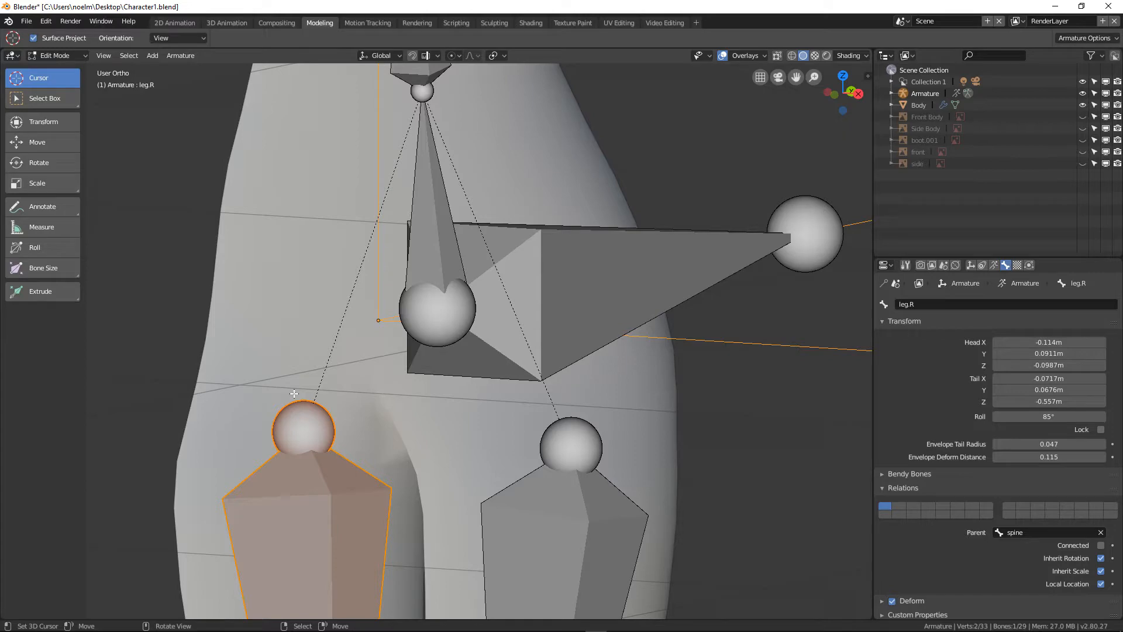
pyautogui.scroll(-4, 293, 393)
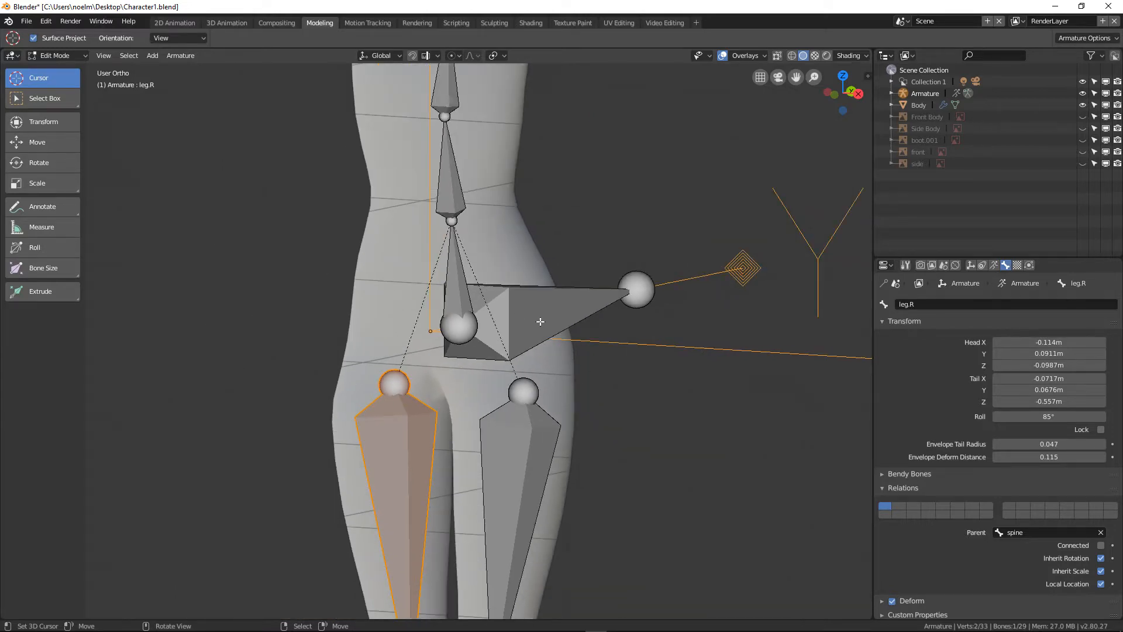
pyautogui.scroll(-2, 541, 322)
pyautogui.scroll(-3, 472, 351)
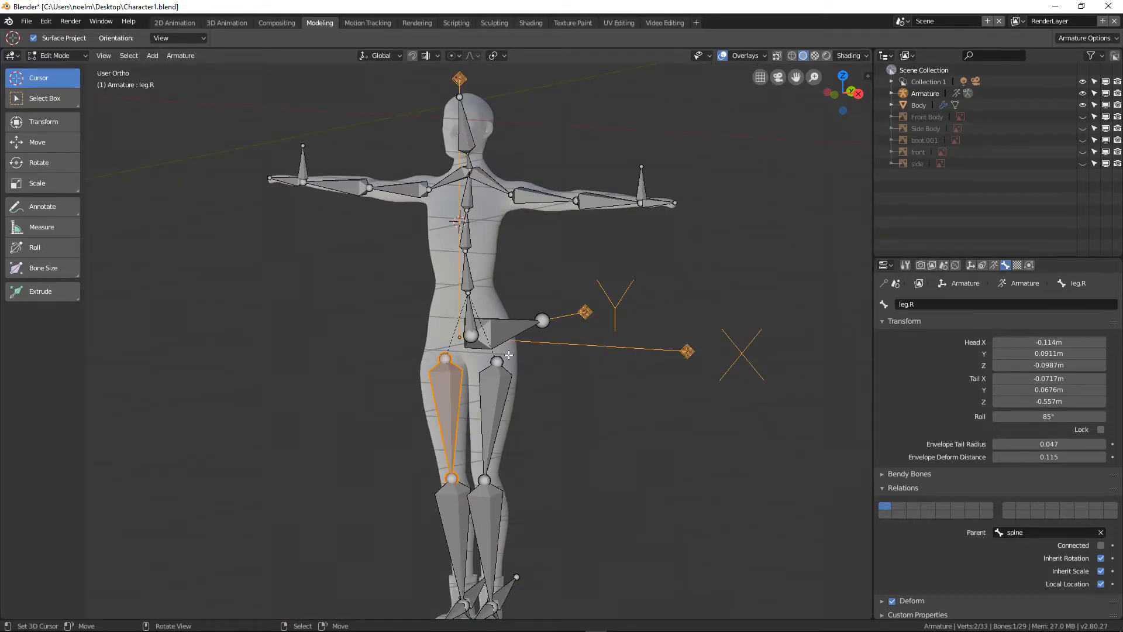
pyautogui.scroll(-2, 510, 357)
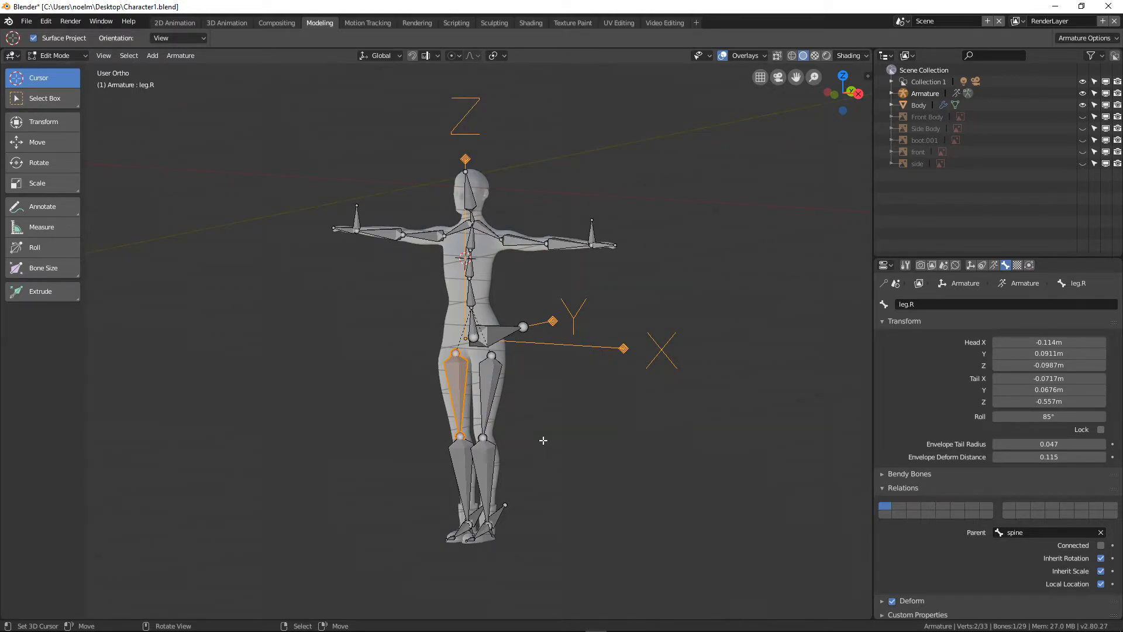
pyautogui.scroll(7, 567, 418)
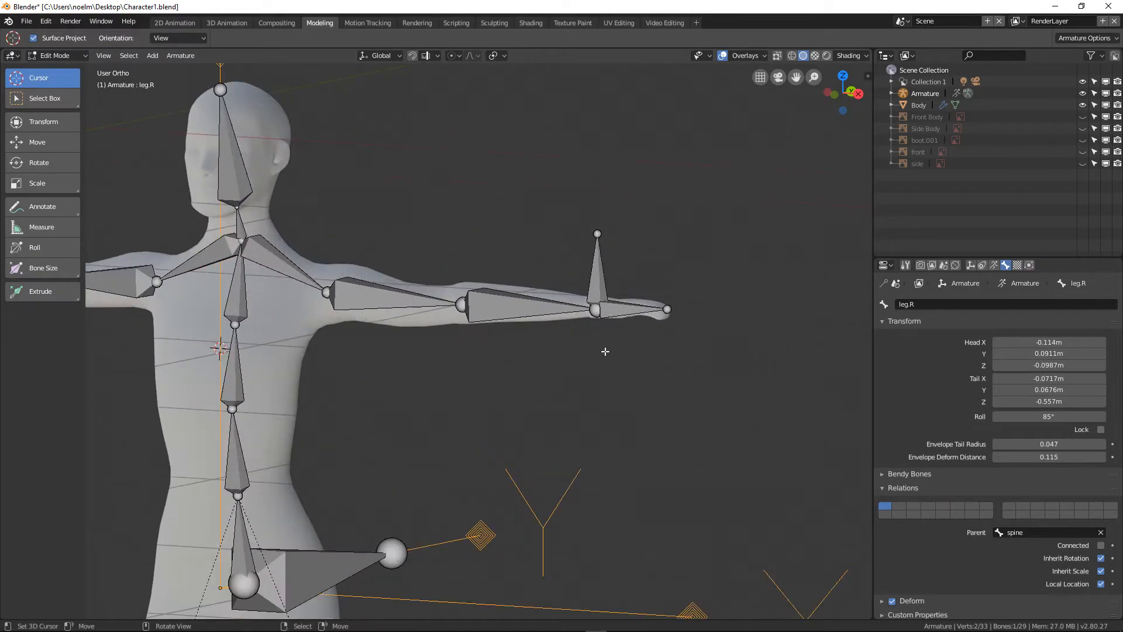
pyautogui.rightClick(600, 254)
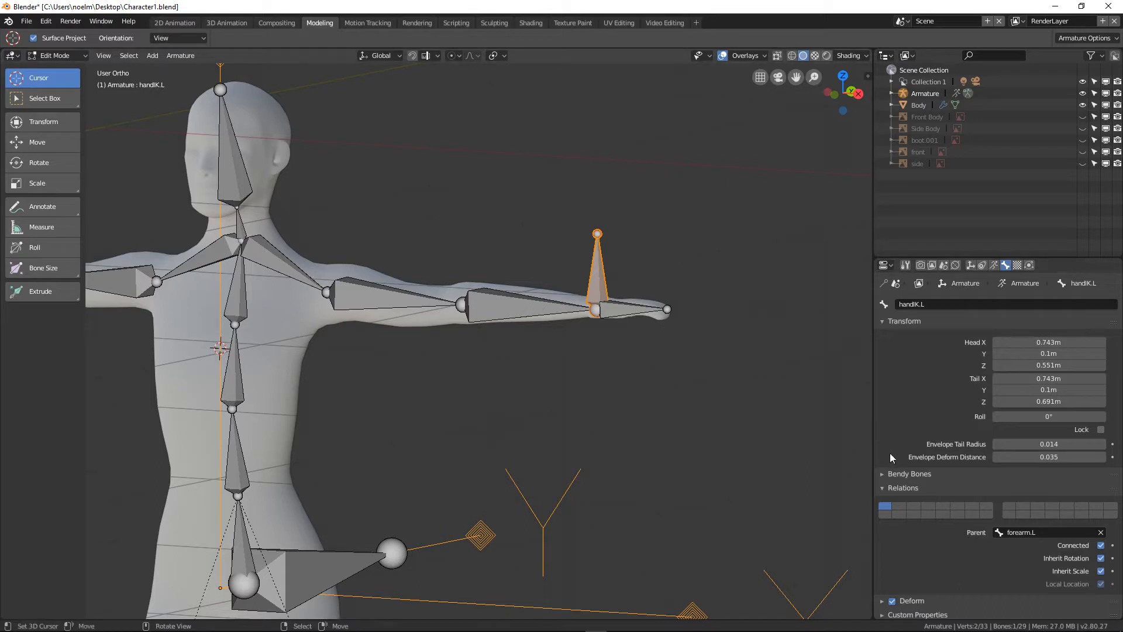
pyautogui.click(1100, 533)
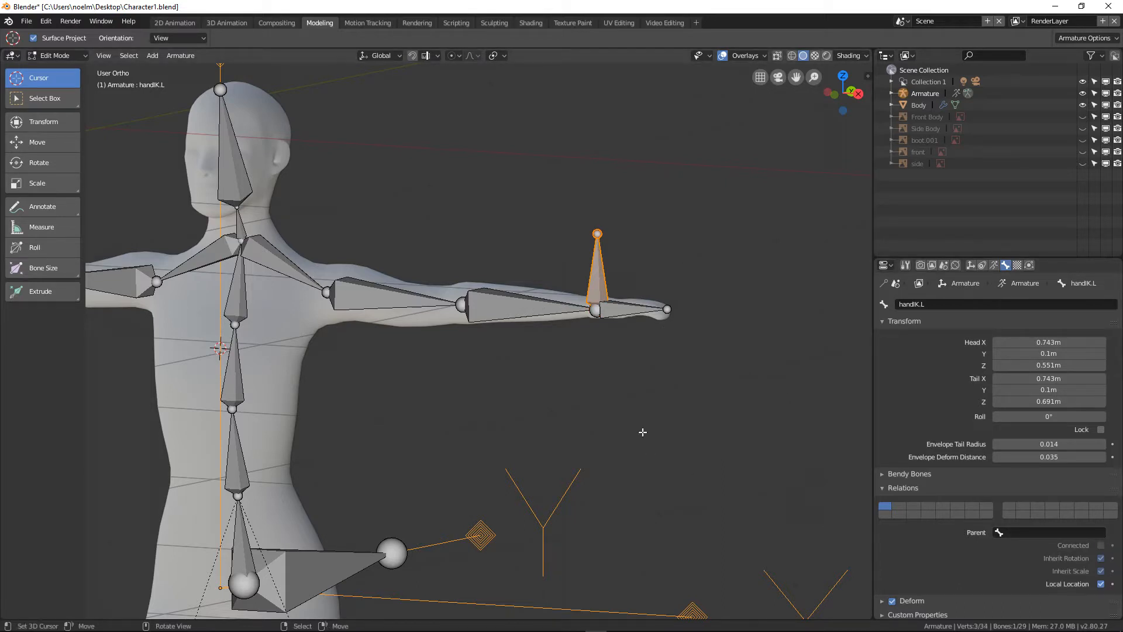
pyautogui.scroll(-4, 548, 414)
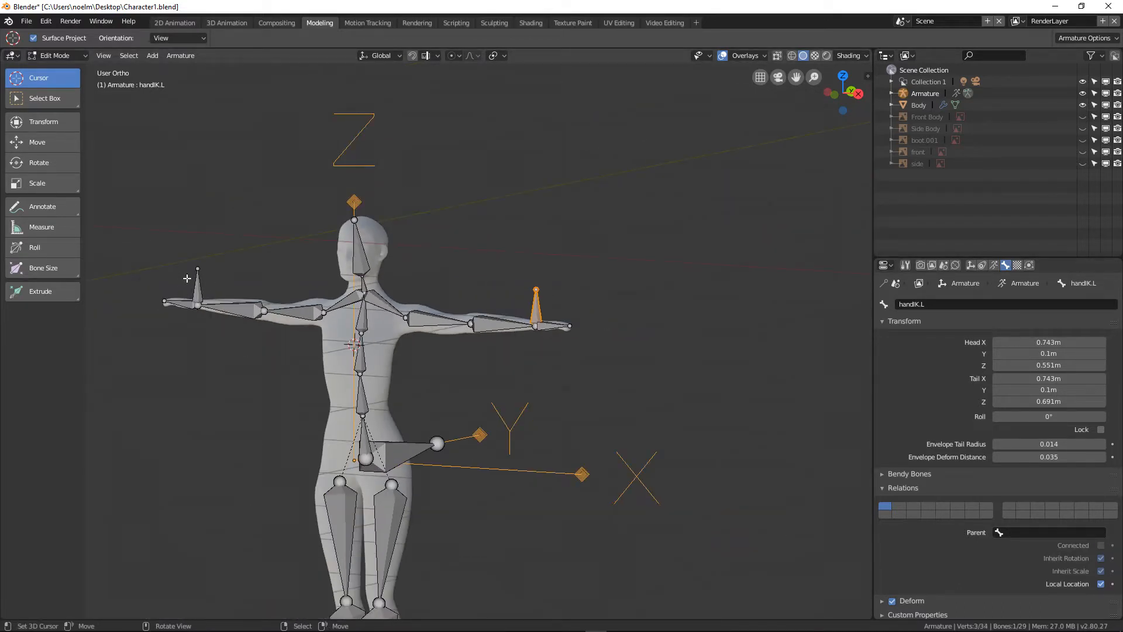
pyautogui.click(198, 279)
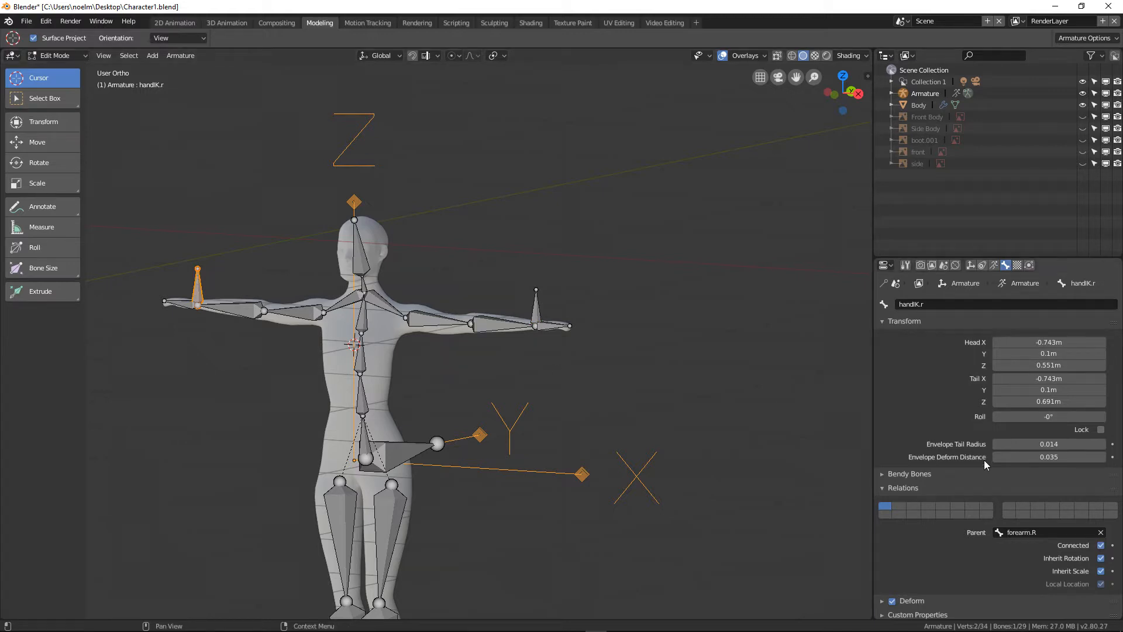
pyautogui.click(1101, 532)
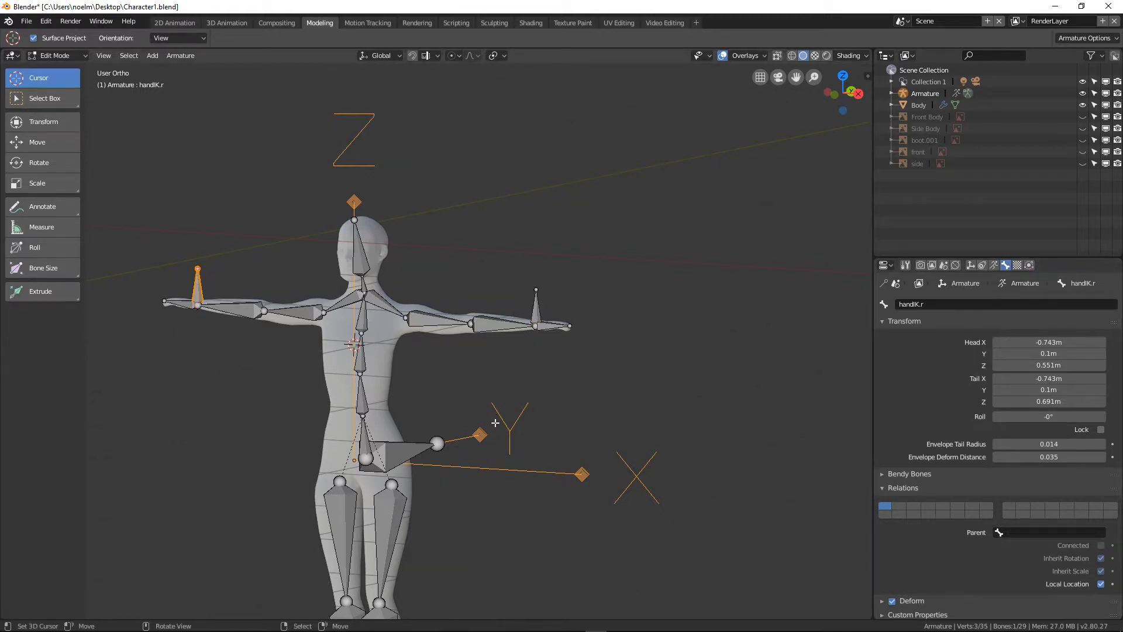
# Clear the parent of both foot IK control bones at the ankles, footIK.L and footIK.R.
pyautogui.keyDown('shift'); pyautogui.moveTo(501, 445); pyautogui.dragTo(498, 236, button='middle'); pyautogui.keyUp('shift')
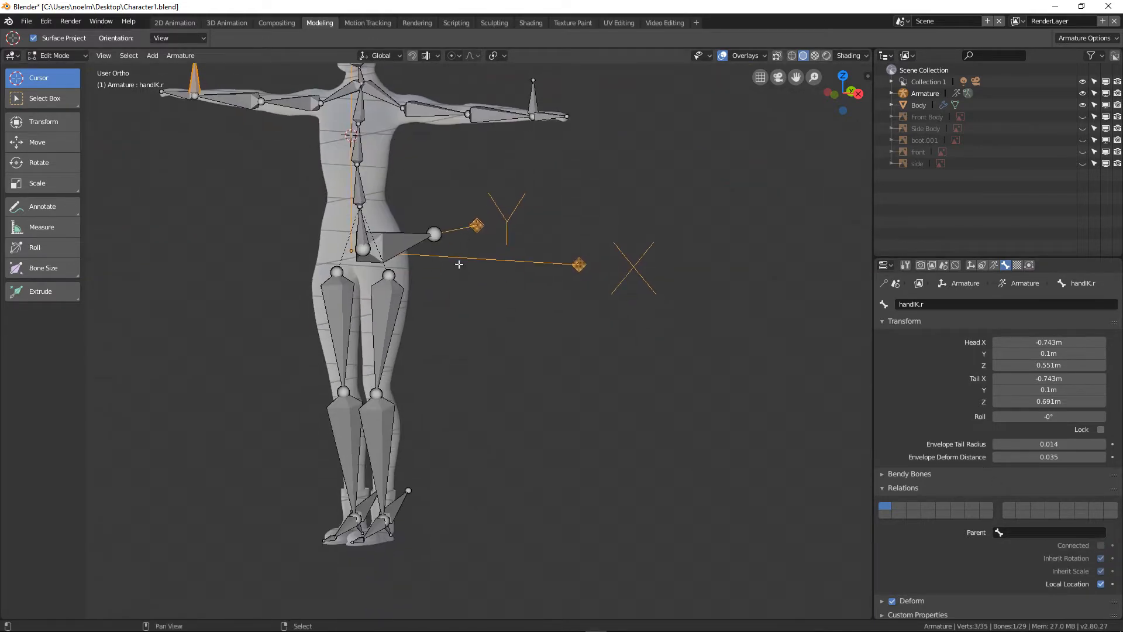
pyautogui.rightClick(408, 498)
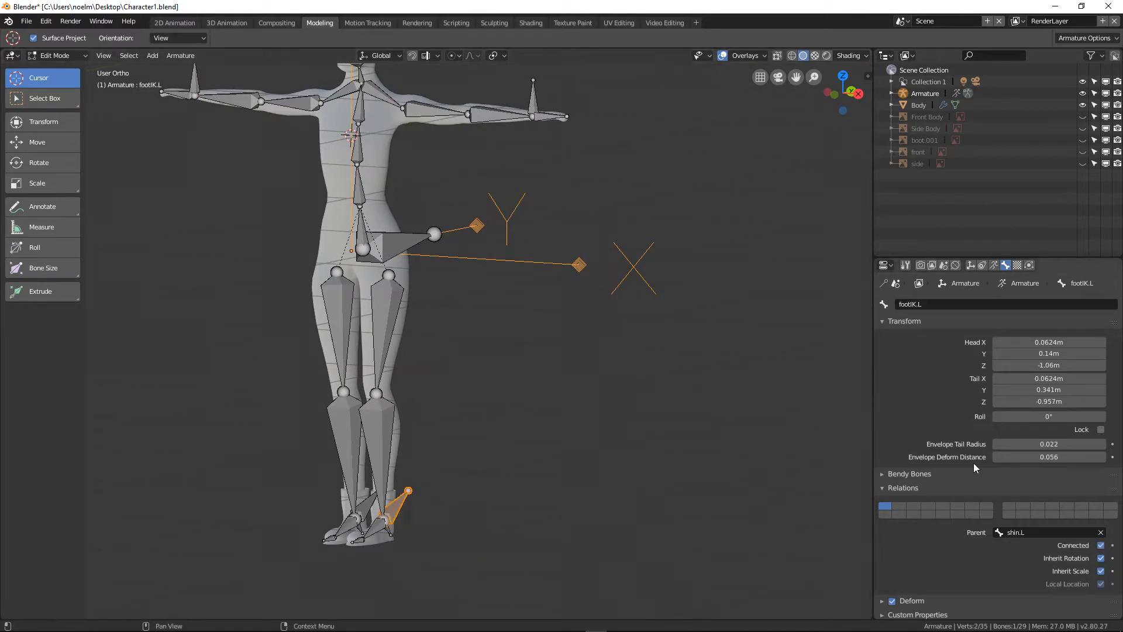
pyautogui.rightClick(365, 507)
pyautogui.click(1101, 532)
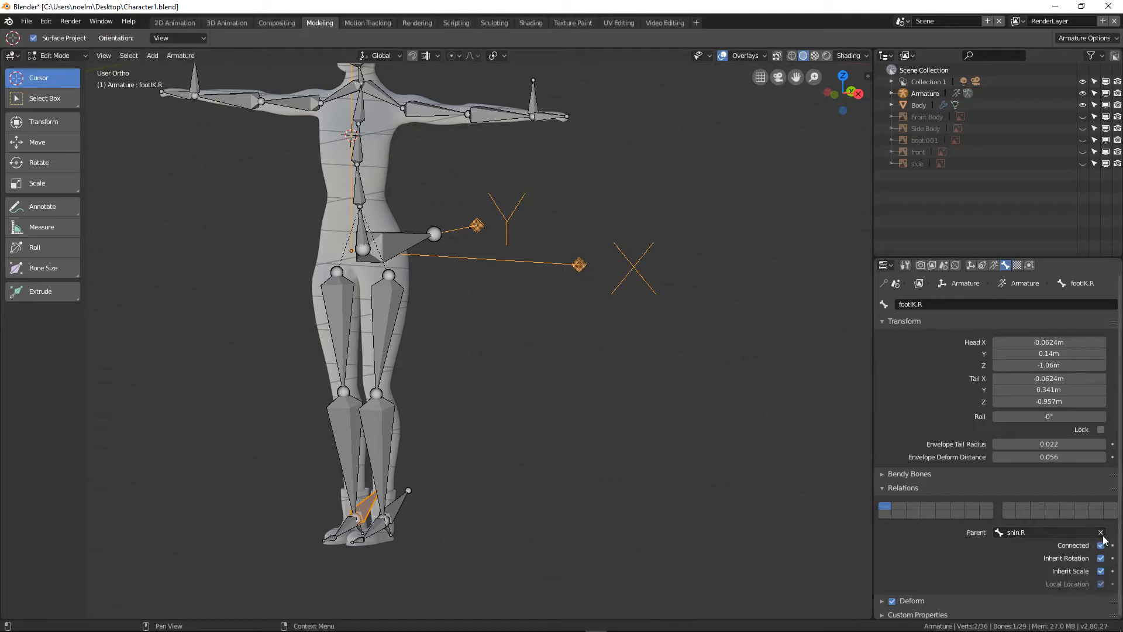
# Select the forearm.L bone and switch the armature from Edit Mode to Pose Mode.
pyautogui.scroll(-2, 484, 341)
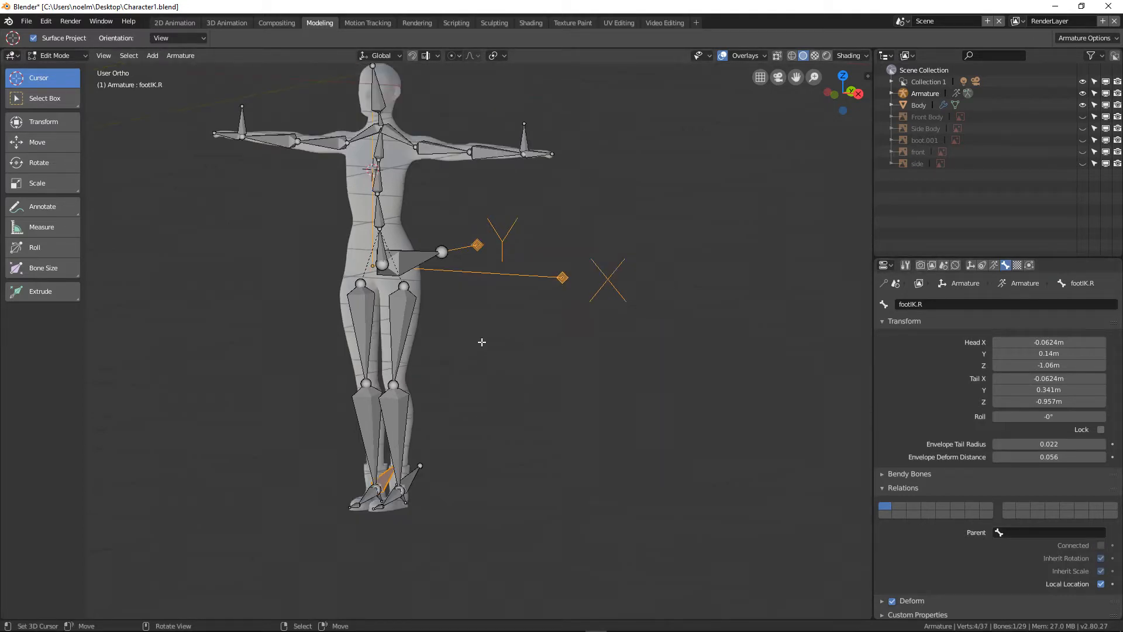
pyautogui.moveTo(484, 341); pyautogui.dragTo(455, 402, button='middle')
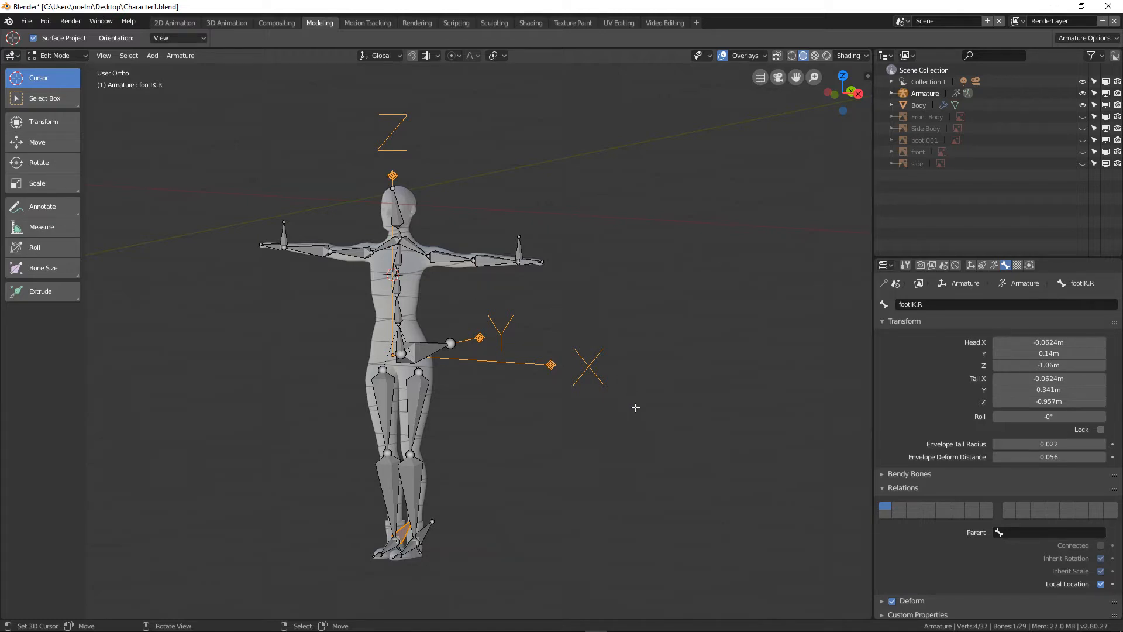
pyautogui.moveTo(634, 406); pyautogui.dragTo(532, 370, button='middle')
pyautogui.scroll(1, 605, 418)
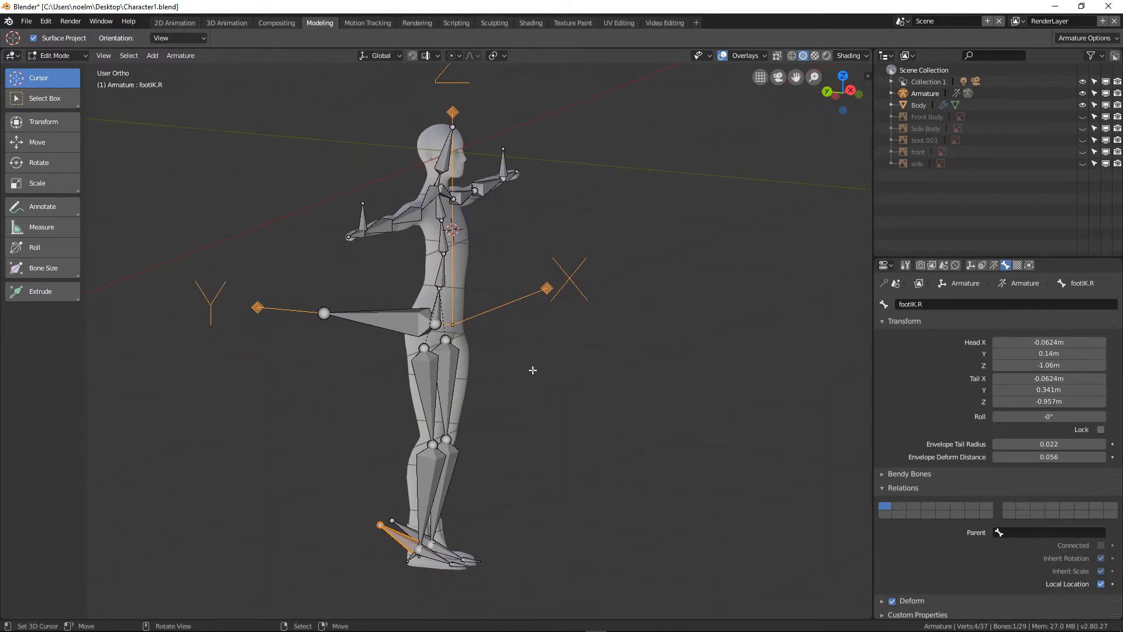
pyautogui.scroll(1, 491, 307)
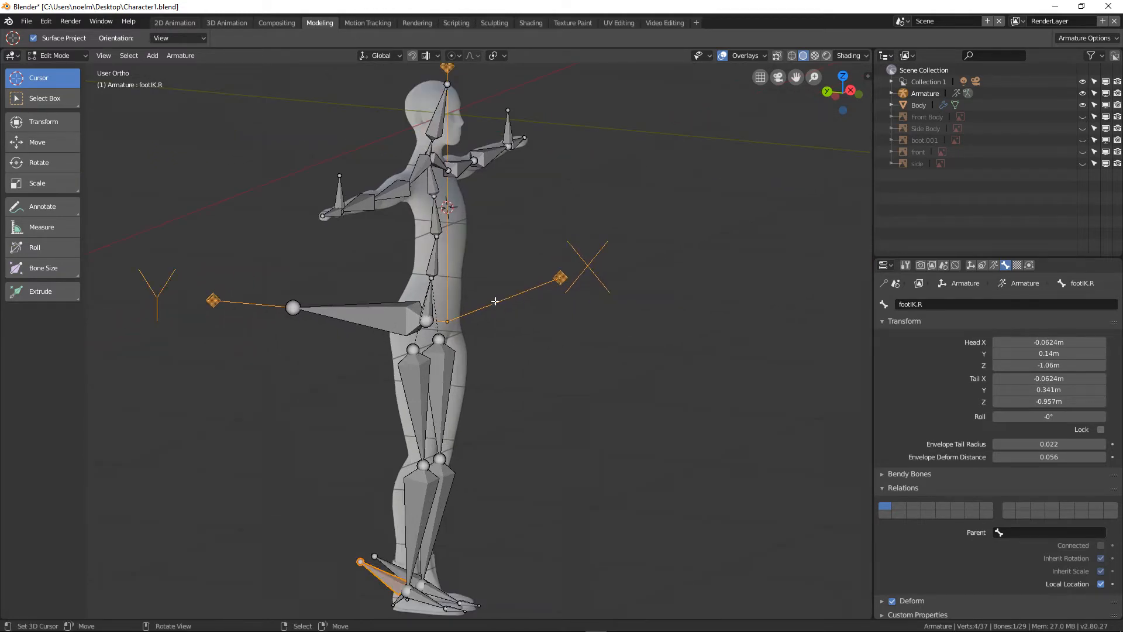
pyautogui.keyDown('shift'); pyautogui.moveTo(495, 302); pyautogui.dragTo(538, 392, button='middle'); pyautogui.keyUp('shift')
pyautogui.scroll(1, 538, 391)
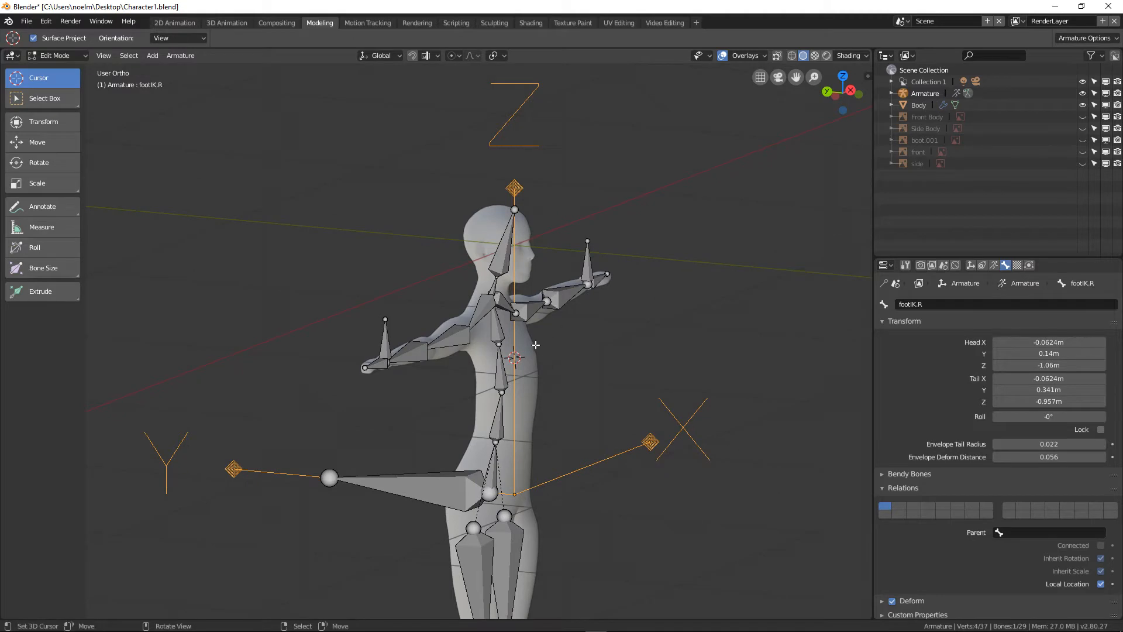
pyautogui.click(573, 293)
pyautogui.moveTo(630, 367); pyautogui.dragTo(543, 308, button='middle')
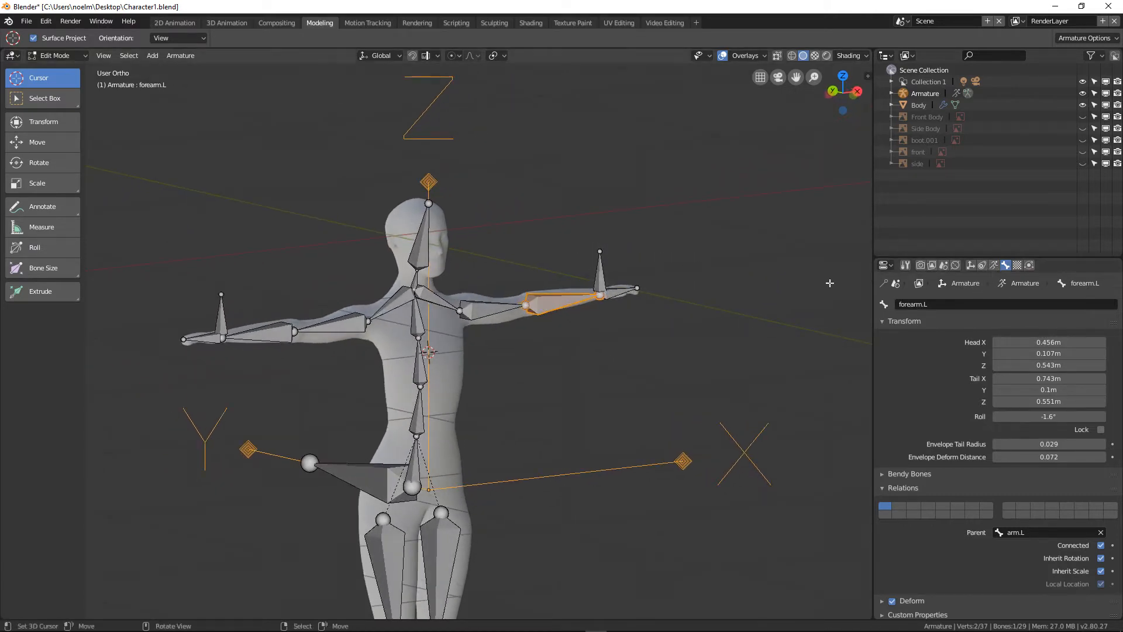
pyautogui.click(72, 56)
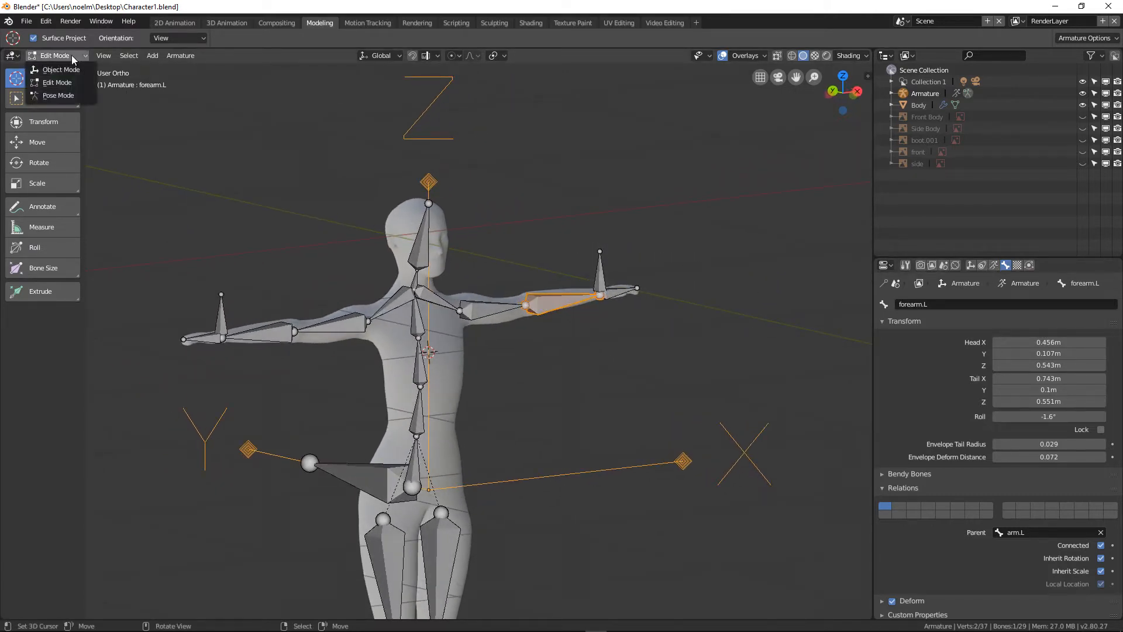
pyautogui.click(59, 95)
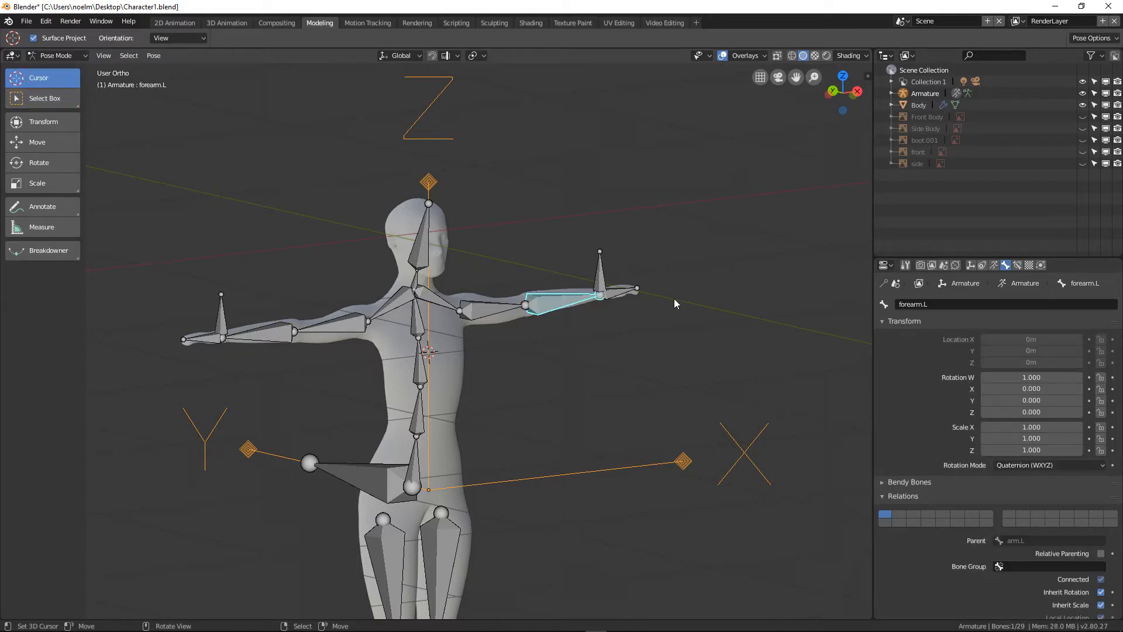
# Add an Inverse Kinematics bone constraint to forearm.L and set its chain length to 2.
pyautogui.click(1017, 268)
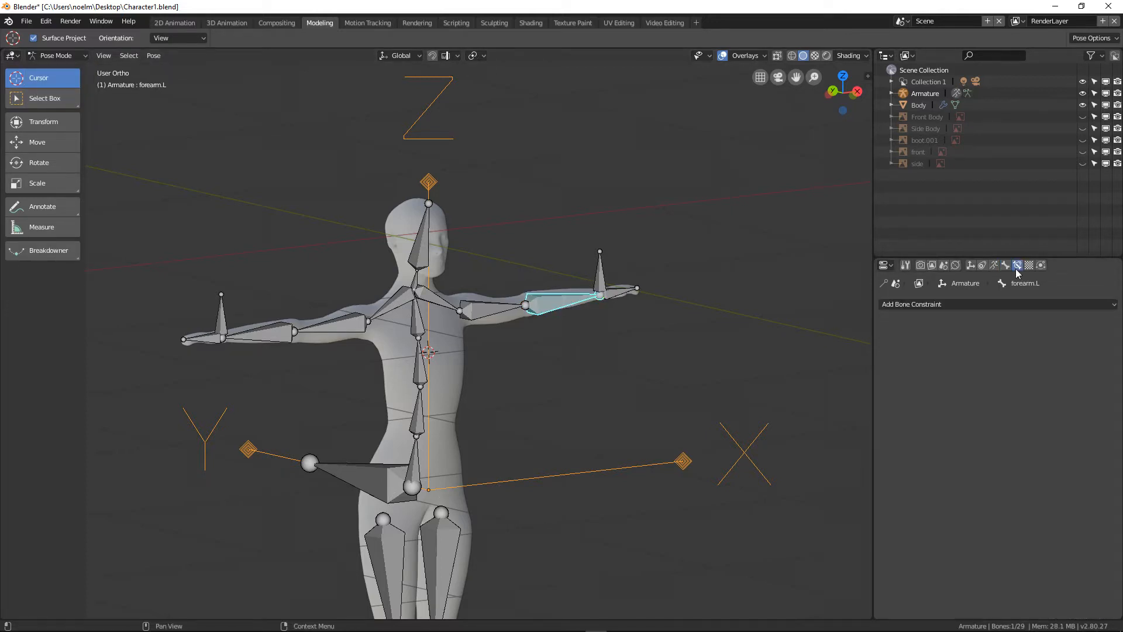
pyautogui.click(906, 305)
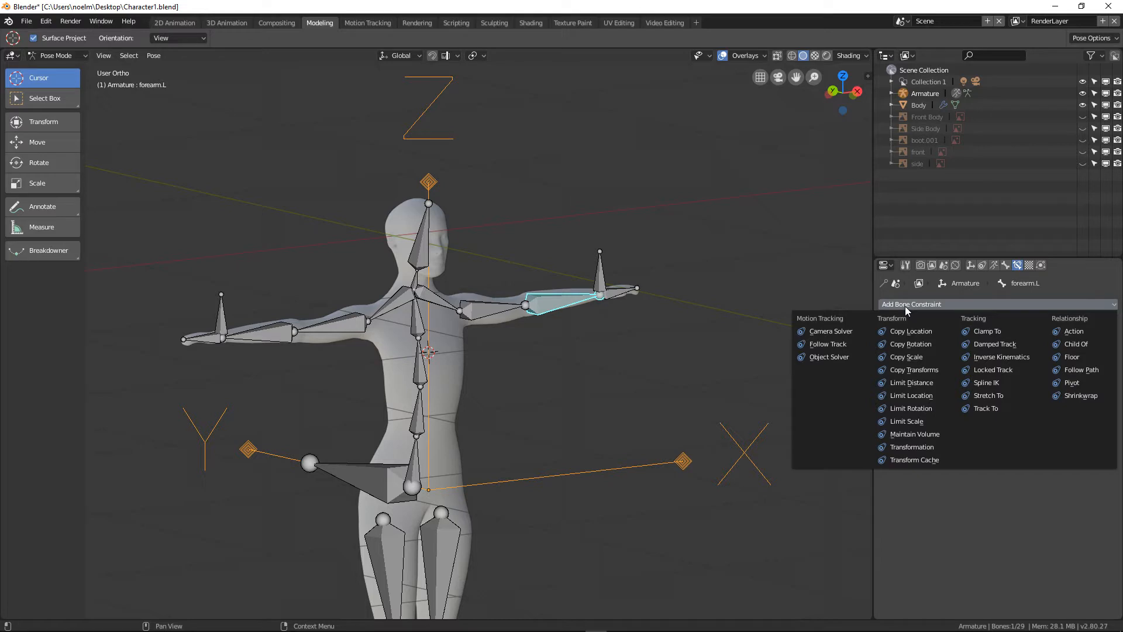
pyautogui.click(905, 305)
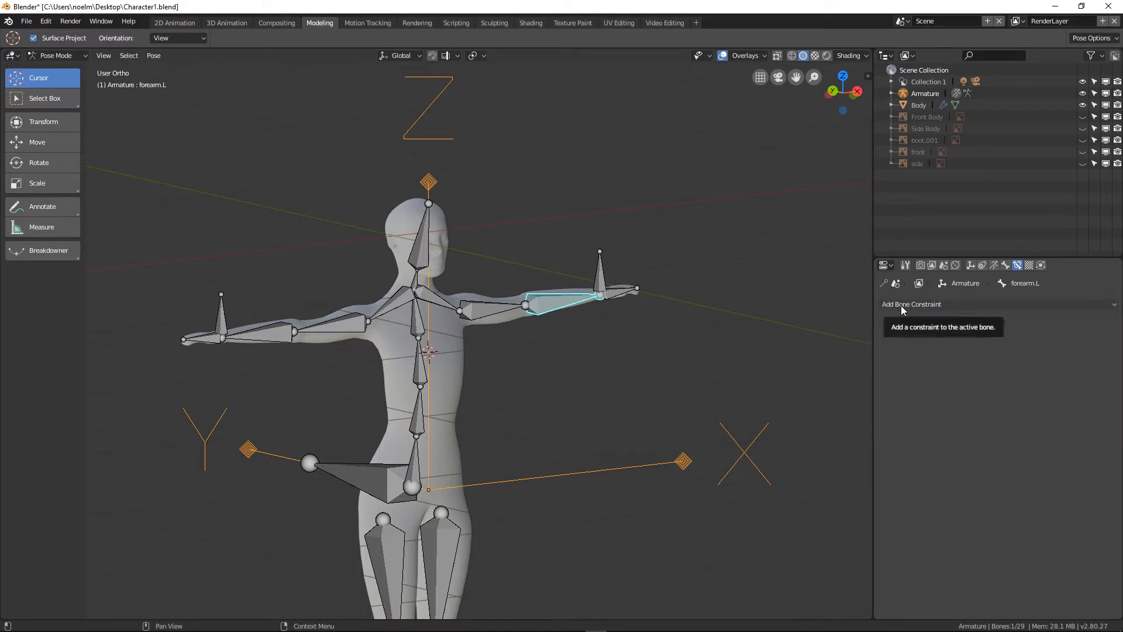
pyautogui.click(903, 305)
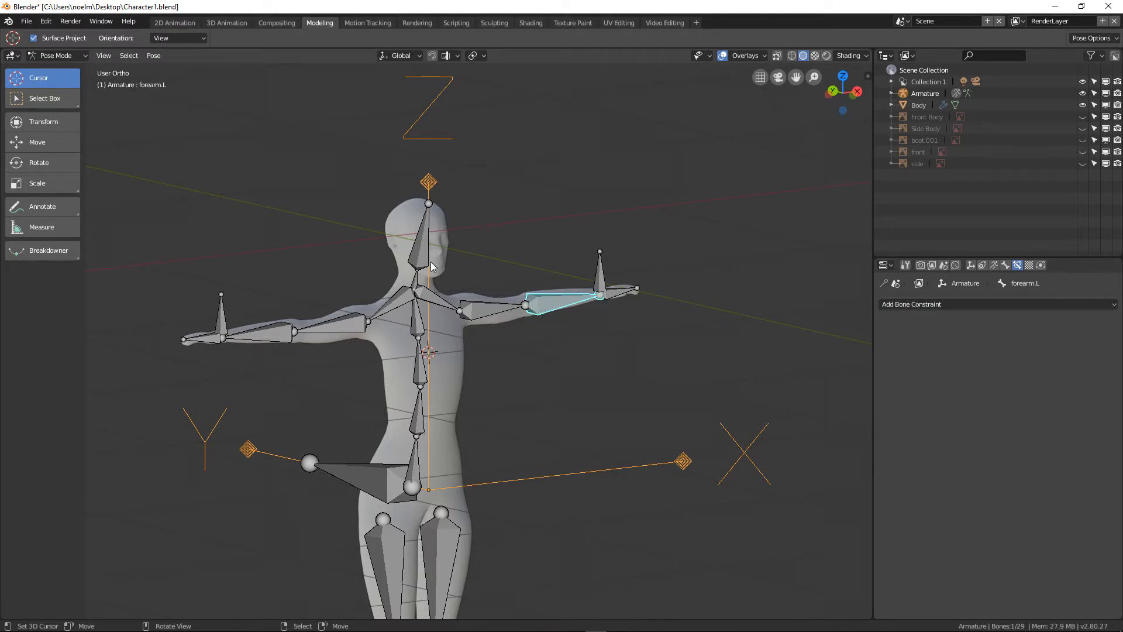
pyautogui.scroll(-4, 562, 570)
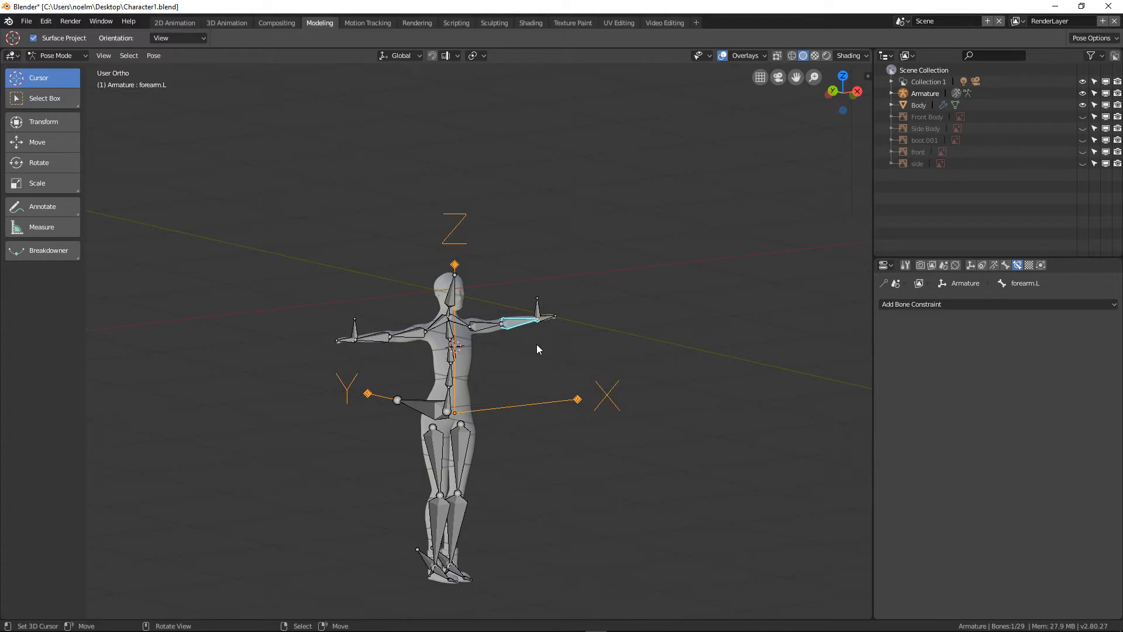
pyautogui.scroll(4, 538, 350)
pyautogui.click(941, 303)
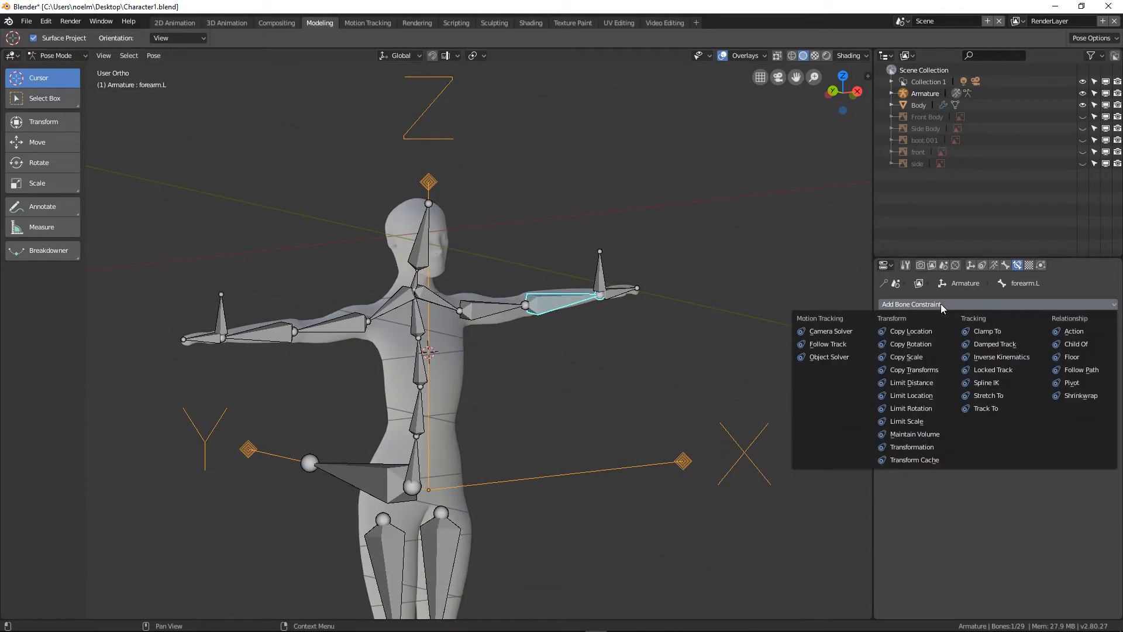
pyautogui.click(1012, 358)
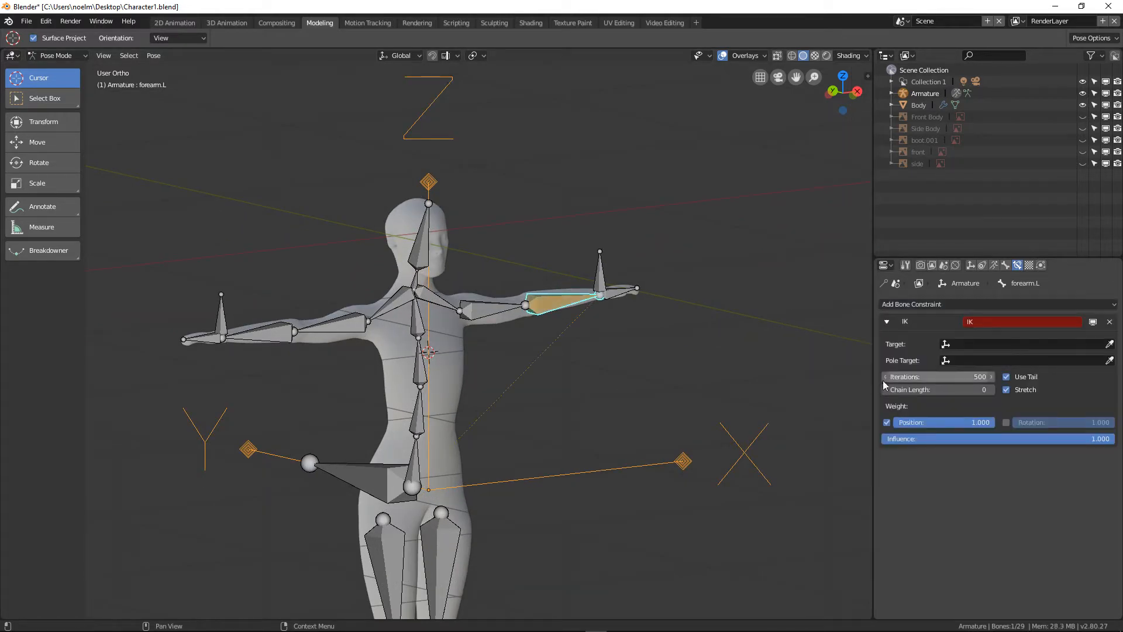
pyautogui.click(992, 394)
pyautogui.click(993, 393)
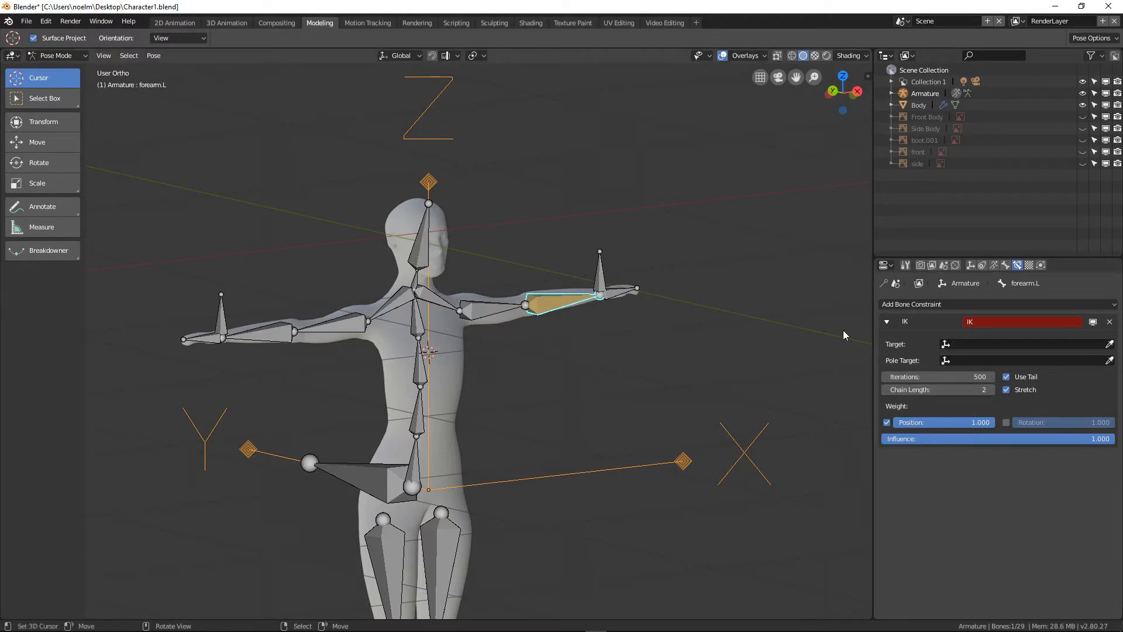
# Set the forearm.L IK constraint's target to Armature and its target bone to handIK.L.
pyautogui.click(981, 343)
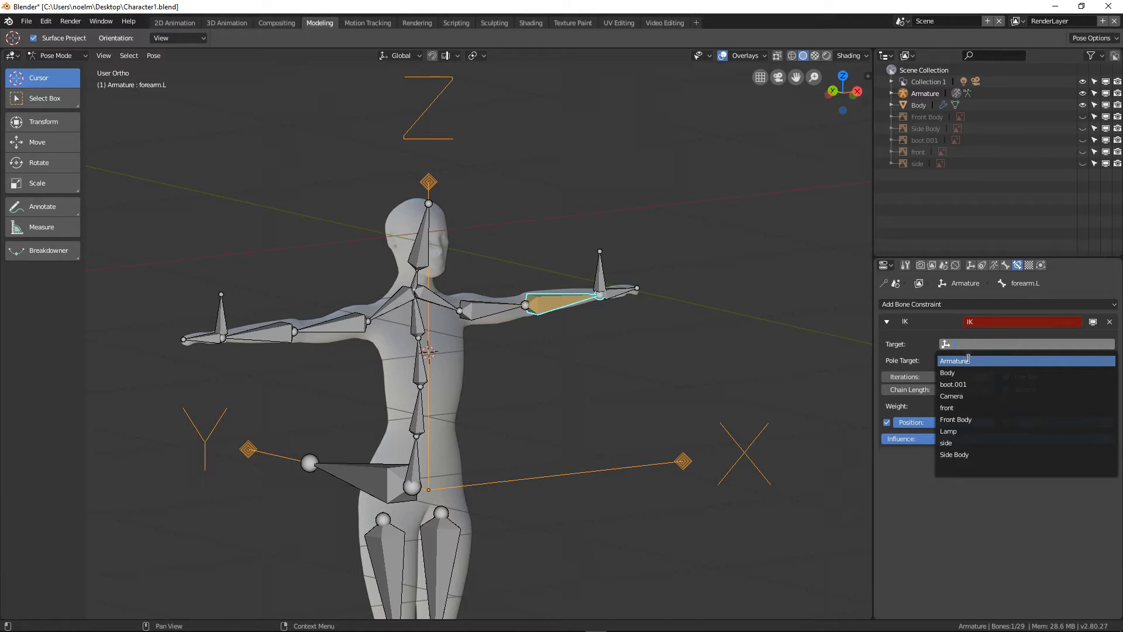
pyautogui.click(967, 361)
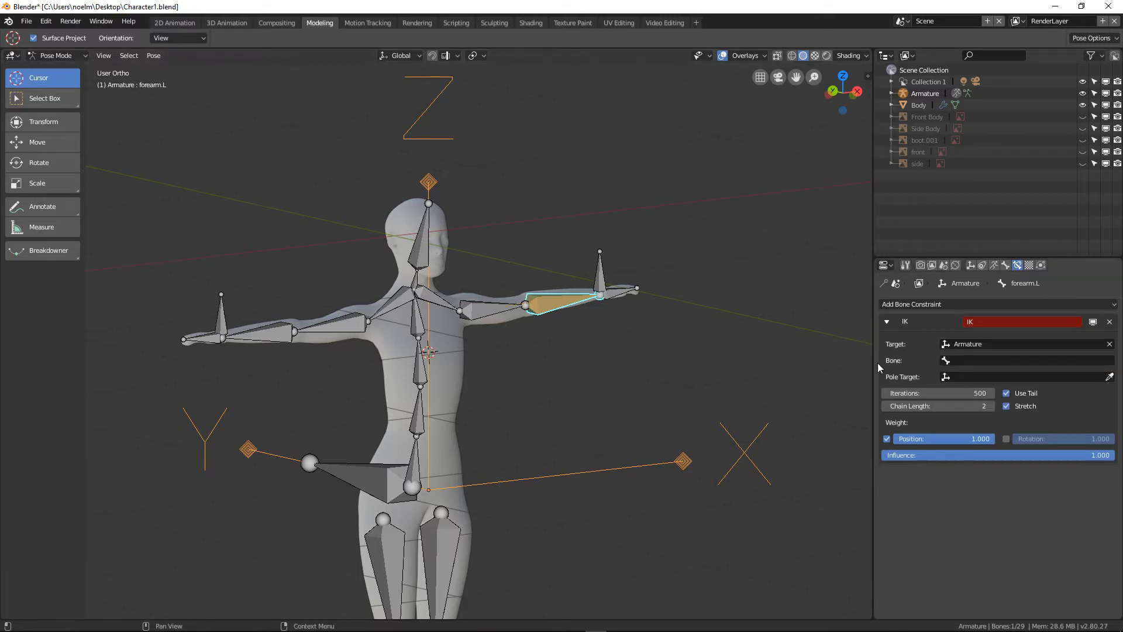
pyautogui.click(969, 359)
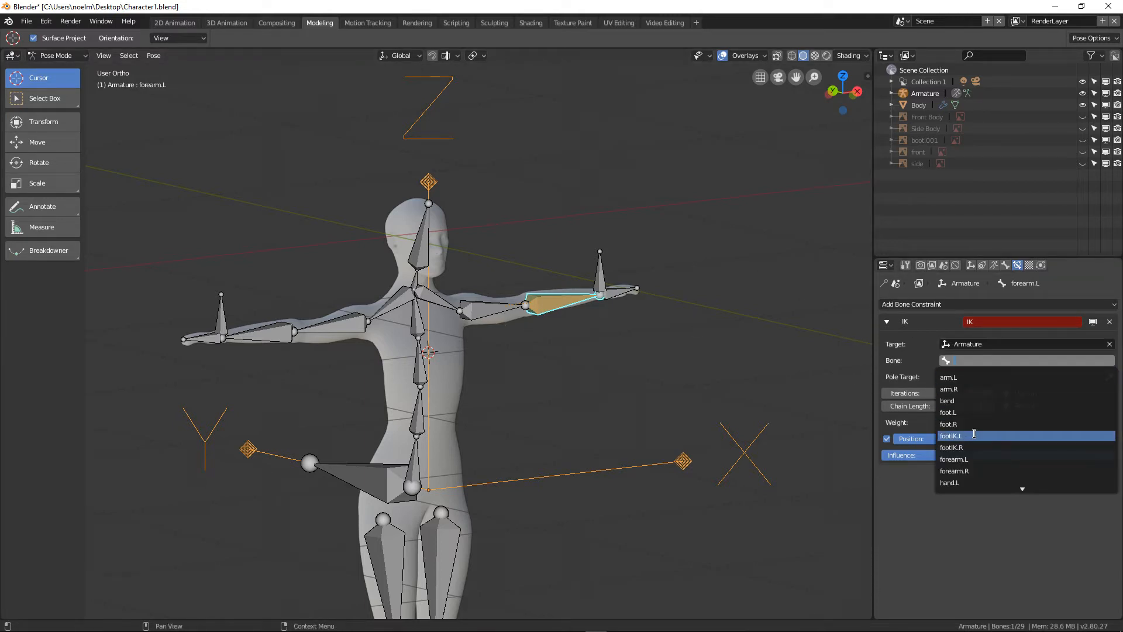
pyautogui.scroll(-7, 976, 444)
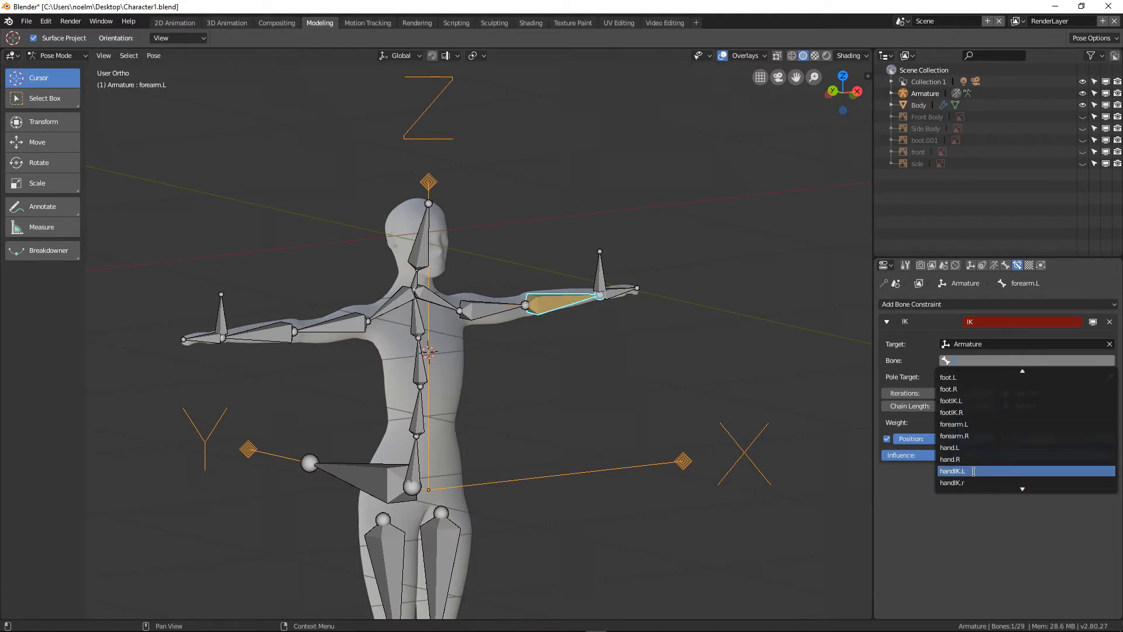
pyautogui.click(974, 471)
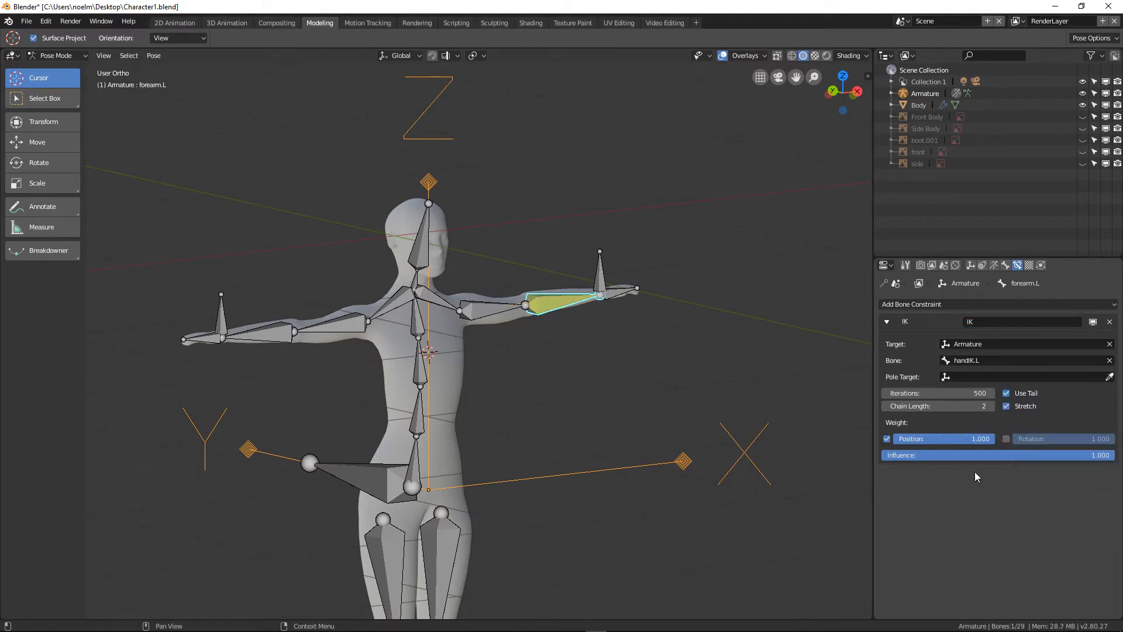
# Test the arm's IK by moving the handIK.L bone inward, and clear the pose location of all bones.
pyautogui.click(599, 277)
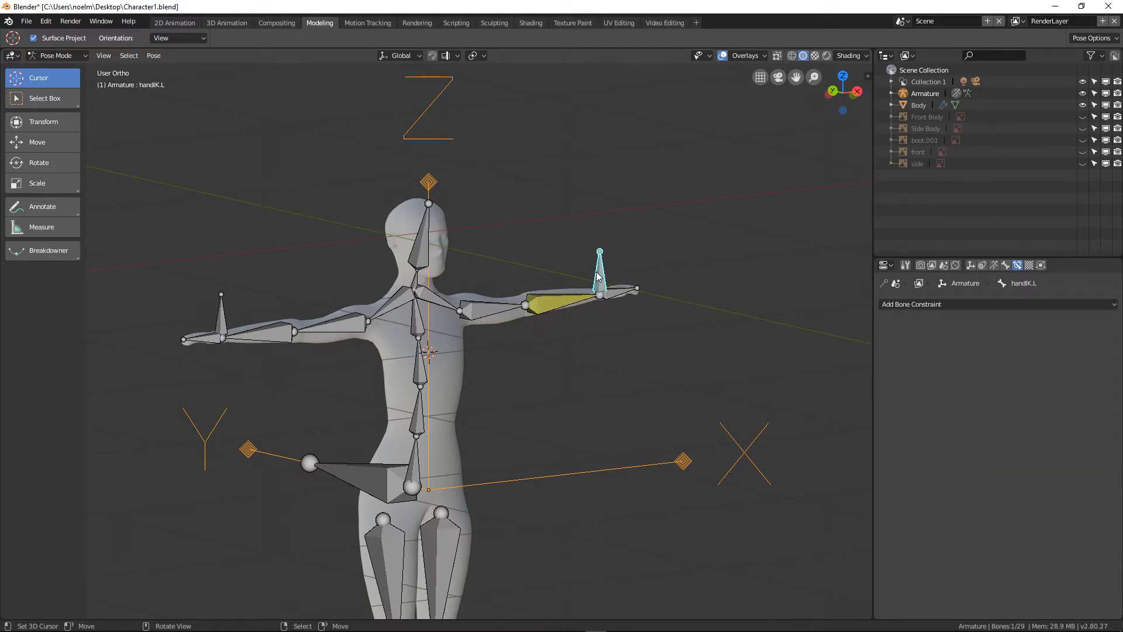
pyautogui.press('g')
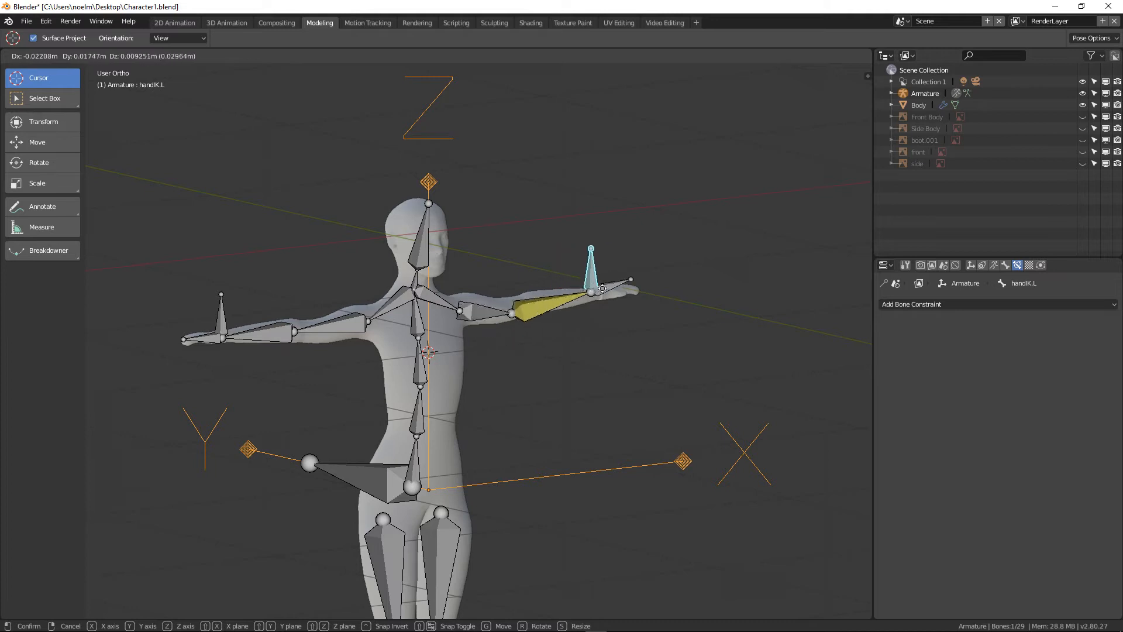
pyautogui.click(564, 293)
pyautogui.moveTo(564, 294); pyautogui.dragTo(486, 320, button='middle')
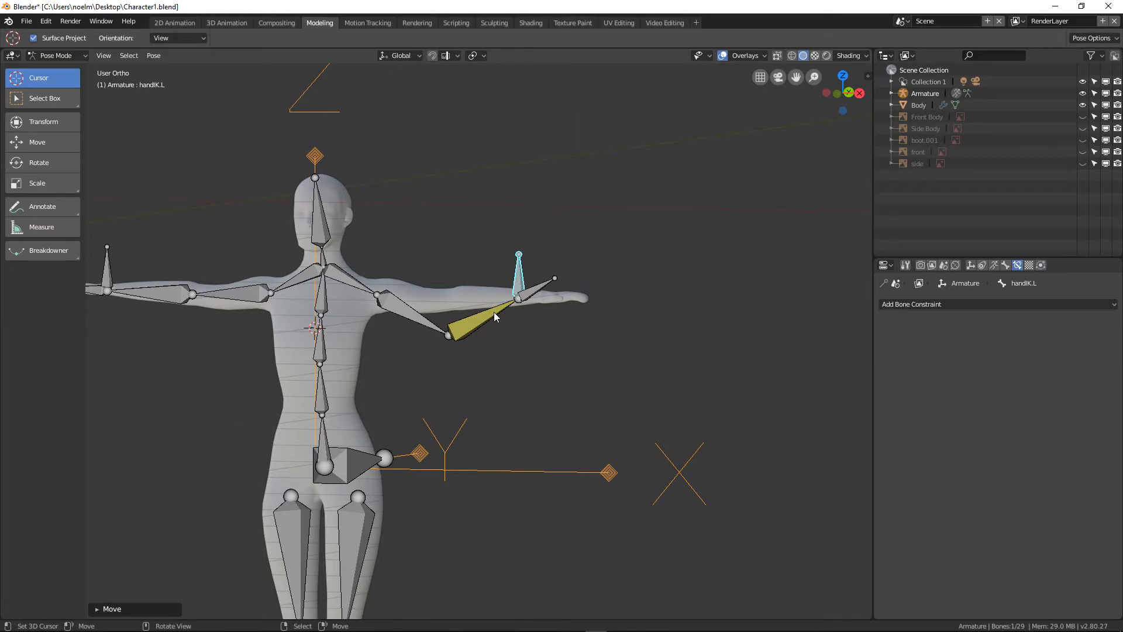
pyautogui.press('a')
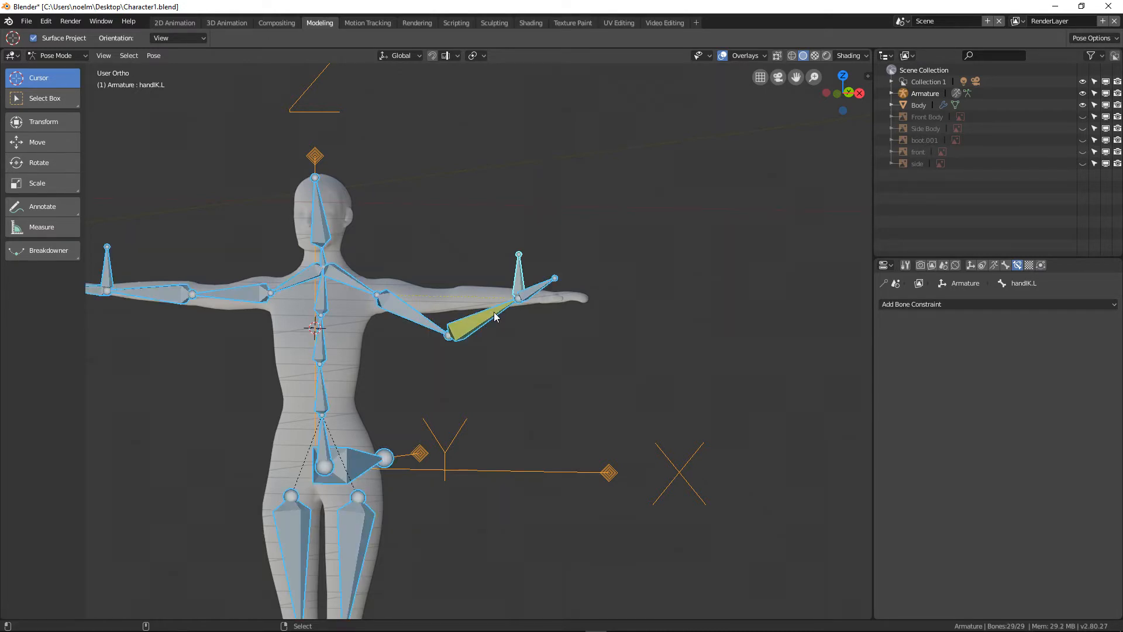
pyautogui.hotkey('alt', 'g')
# Add an Inverse Kinematics constraint to forearm.R with target Armature, bone handIK.r and chain length 2.
pyautogui.moveTo(500, 309); pyautogui.dragTo(433, 331, button='middle')
pyautogui.click(306, 310)
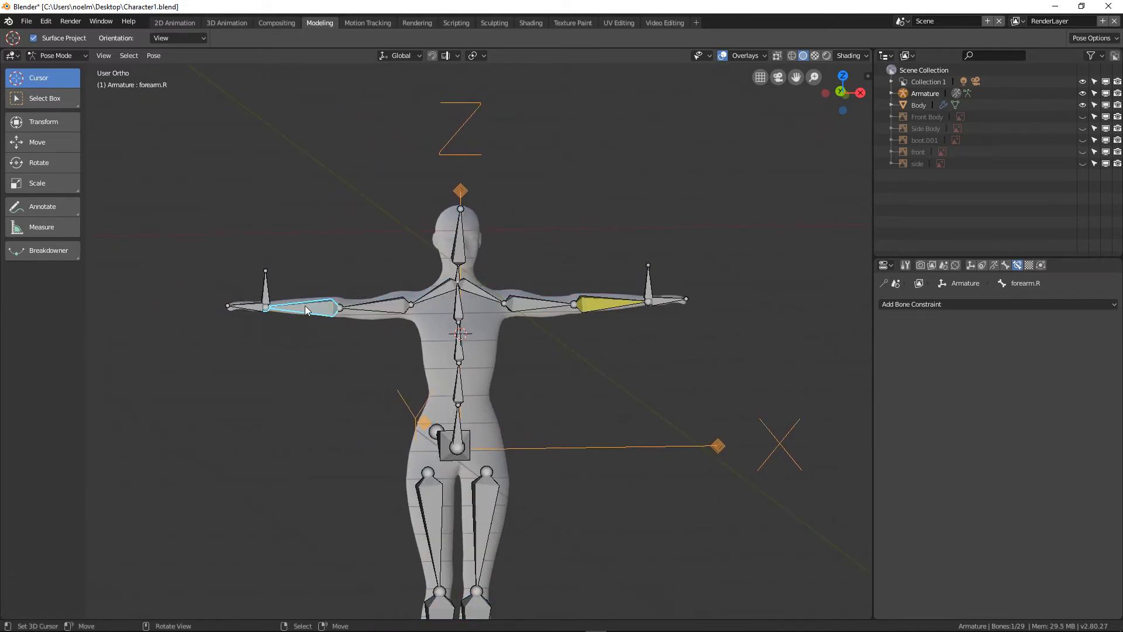
pyautogui.click(981, 304)
pyautogui.click(986, 358)
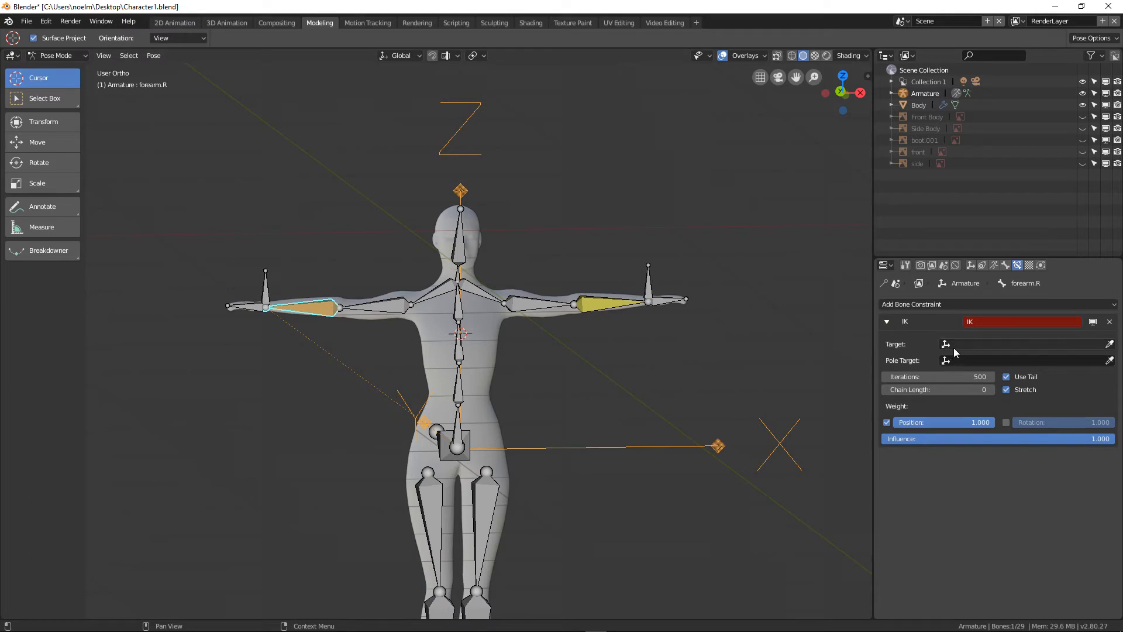
pyautogui.click(953, 345)
pyautogui.click(960, 362)
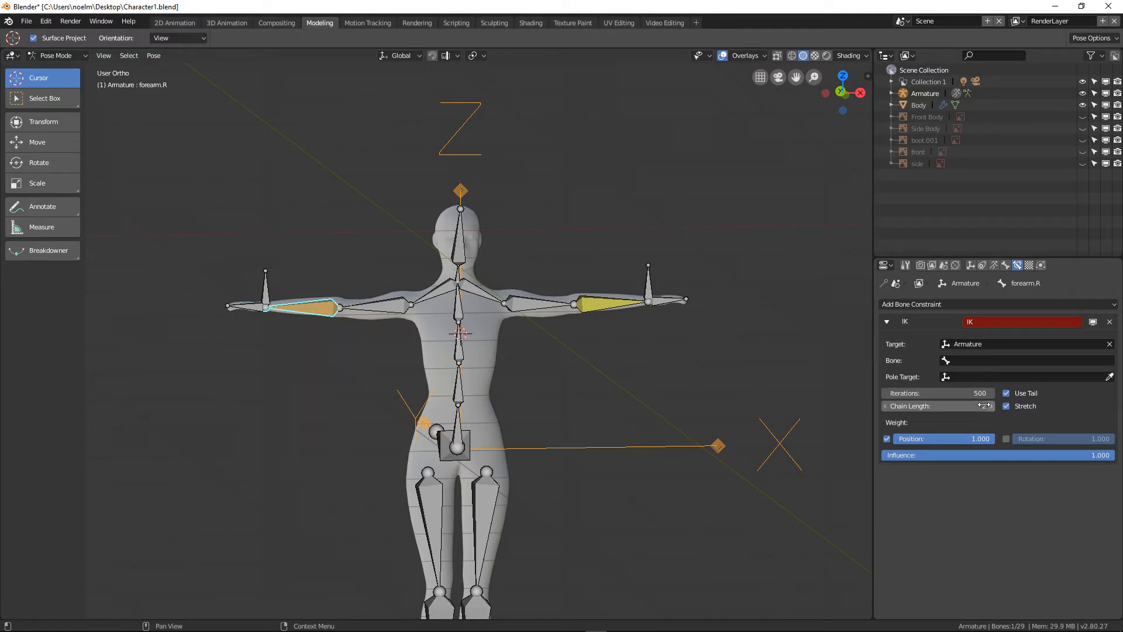
pyautogui.click(963, 362)
pyautogui.scroll(-6, 996, 501)
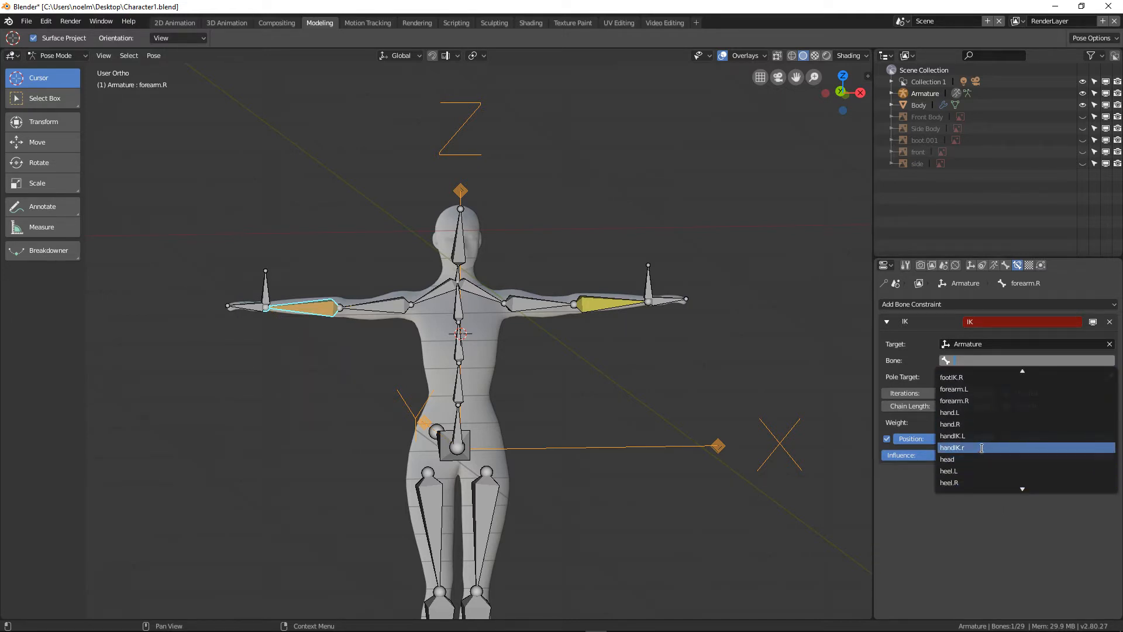
pyautogui.click(983, 448)
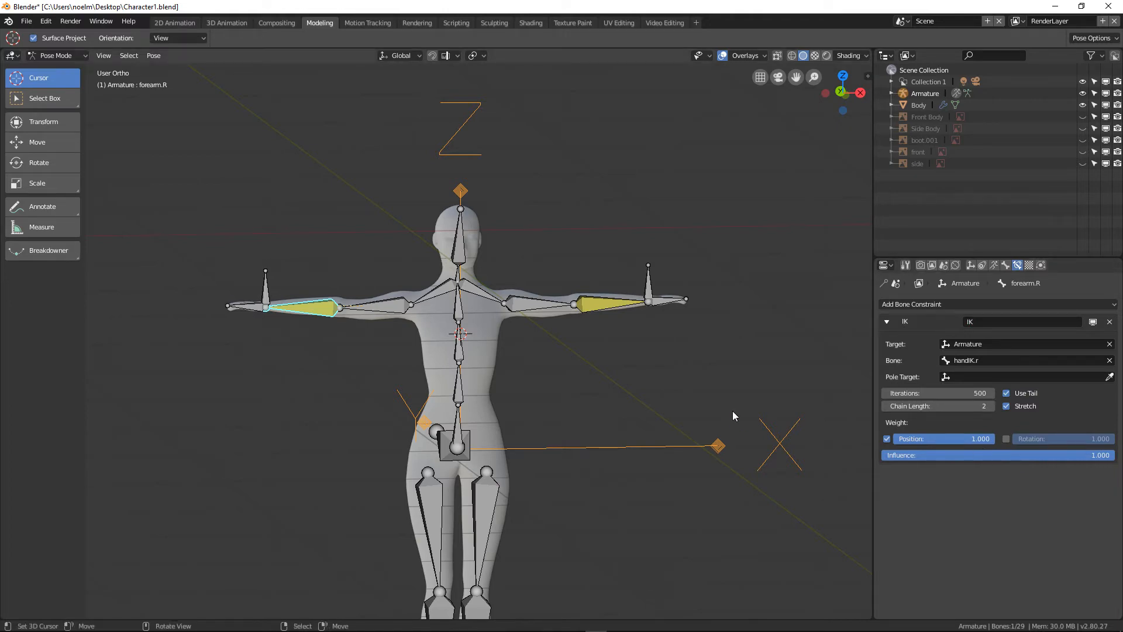
# Add an Inverse Kinematics bone constraint to the shin.L bone.
pyautogui.moveTo(546, 455); pyautogui.dragTo(491, 431, button='middle')
pyautogui.scroll(6, 514, 445)
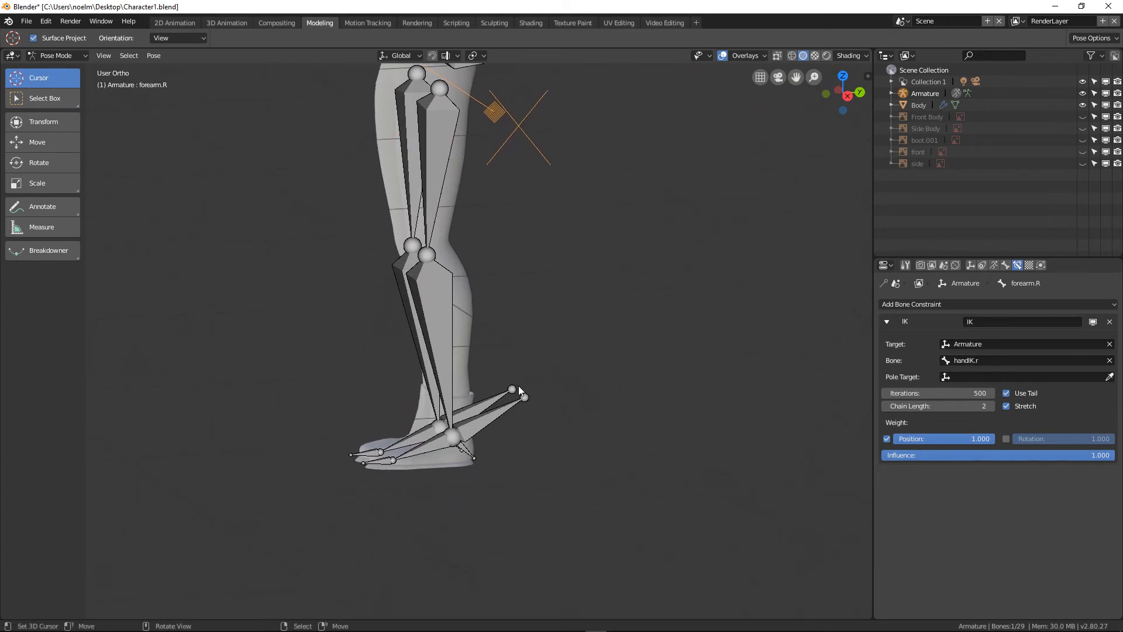
pyautogui.click(431, 313)
pyautogui.moveTo(430, 311); pyautogui.dragTo(491, 323, button='middle')
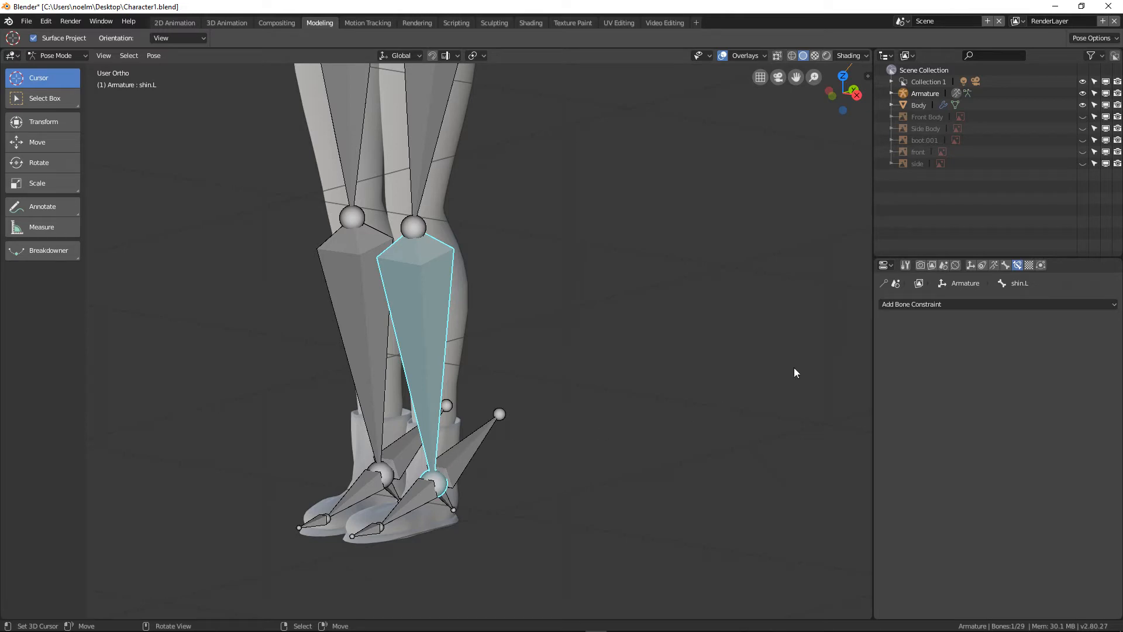
pyautogui.click(973, 307)
pyautogui.click(990, 354)
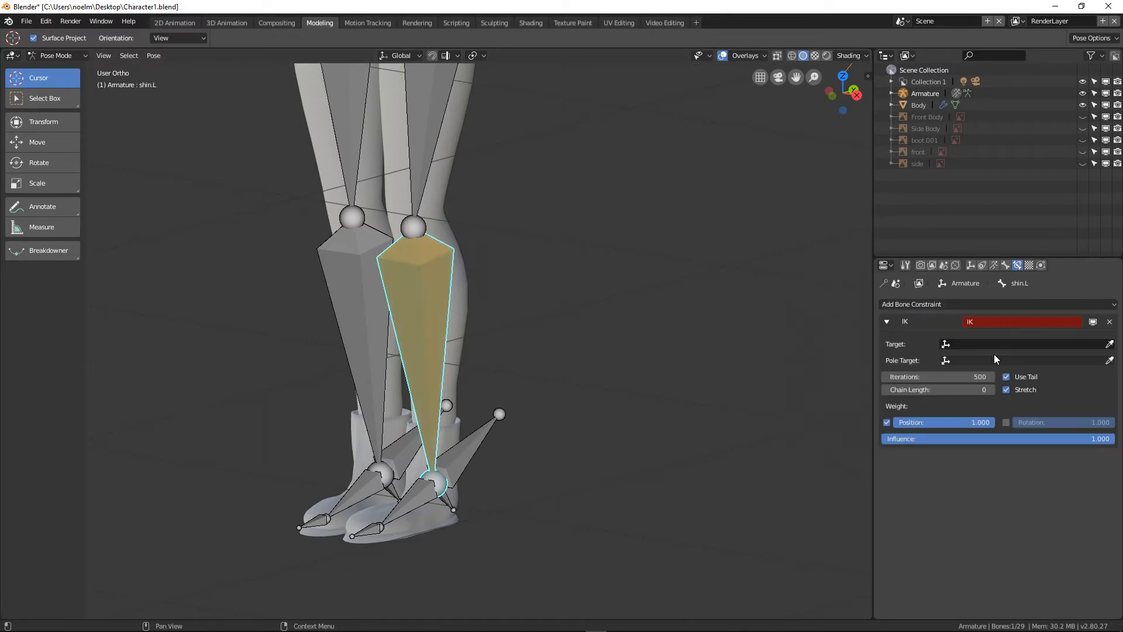
# Set the shin.L IK constraint's target to Armature, its bone to footIK.L and its chain length to 2.
pyautogui.click(987, 345)
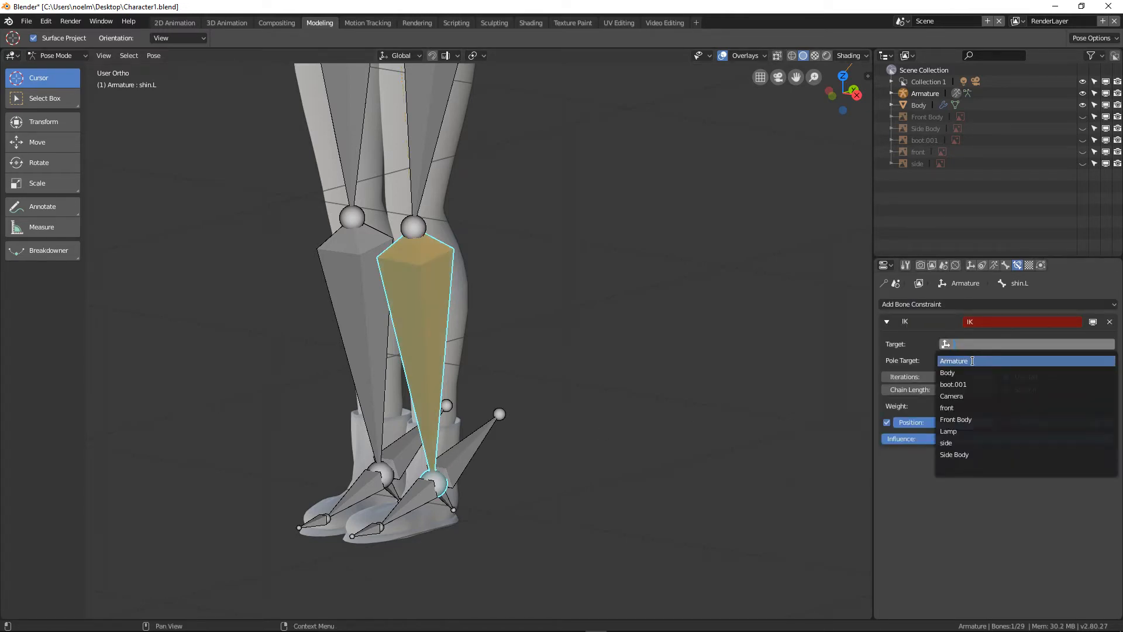
pyautogui.click(972, 361)
pyautogui.click(972, 361)
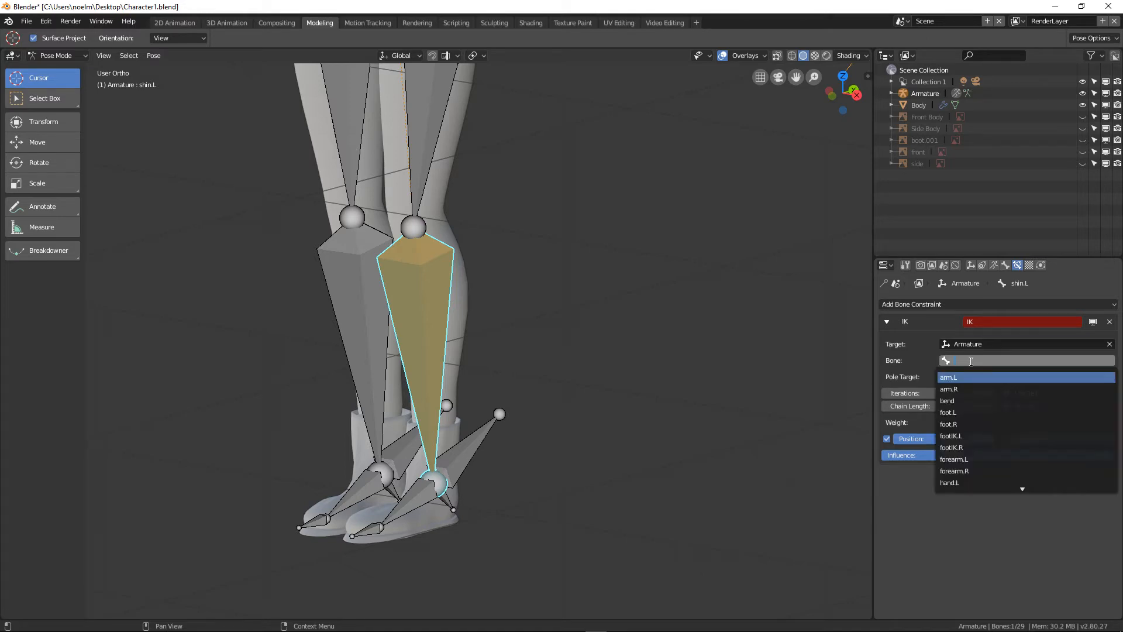
pyautogui.click(972, 437)
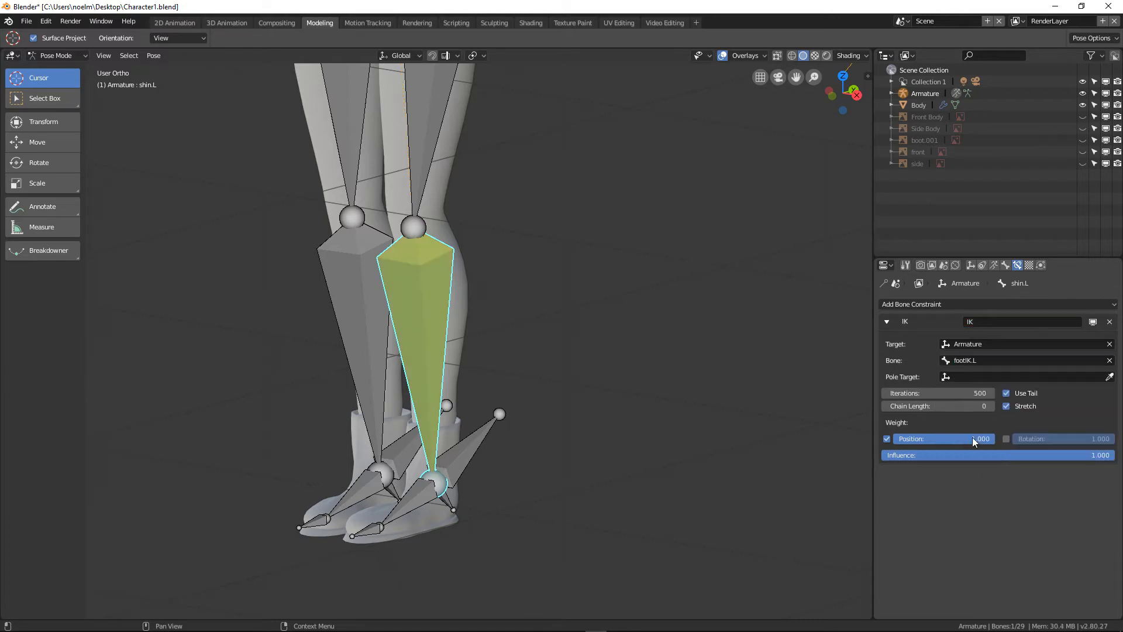
pyautogui.click(992, 406)
# Add an Inverse Kinematics constraint to the shin.R bone and set its target to Armature.
pyautogui.scroll(-5, 608, 346)
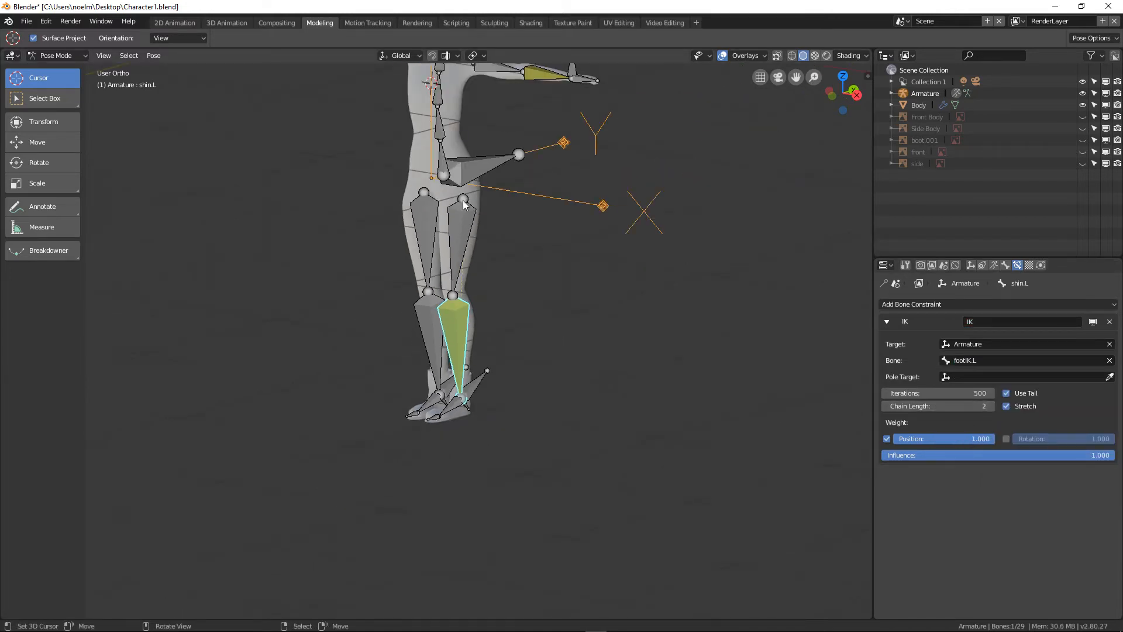
pyautogui.click(439, 329)
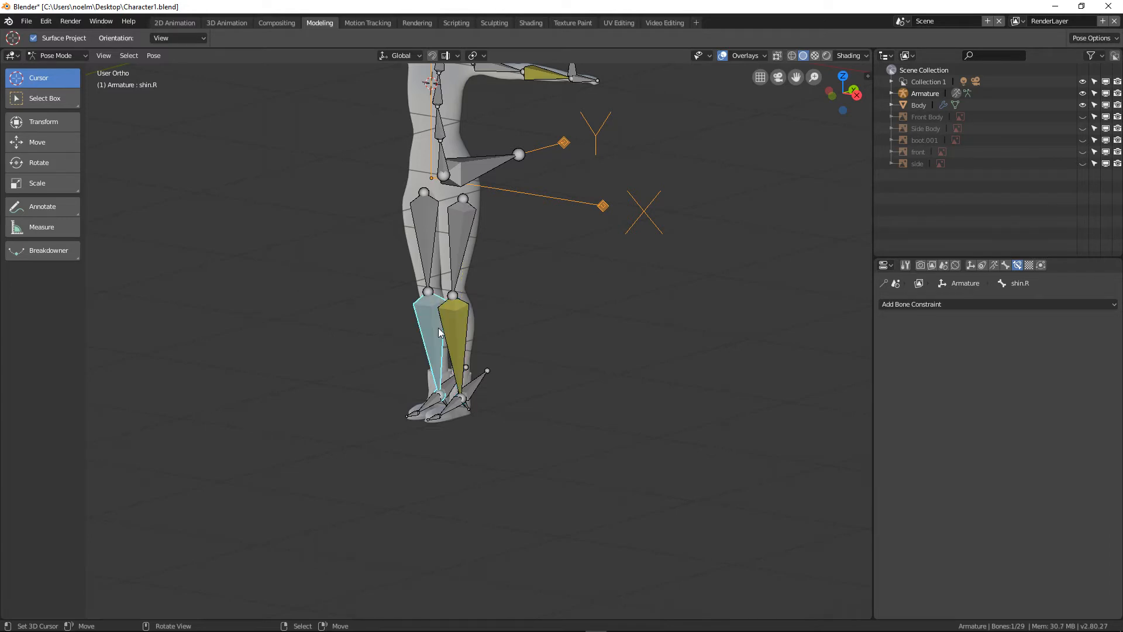
pyautogui.click(975, 304)
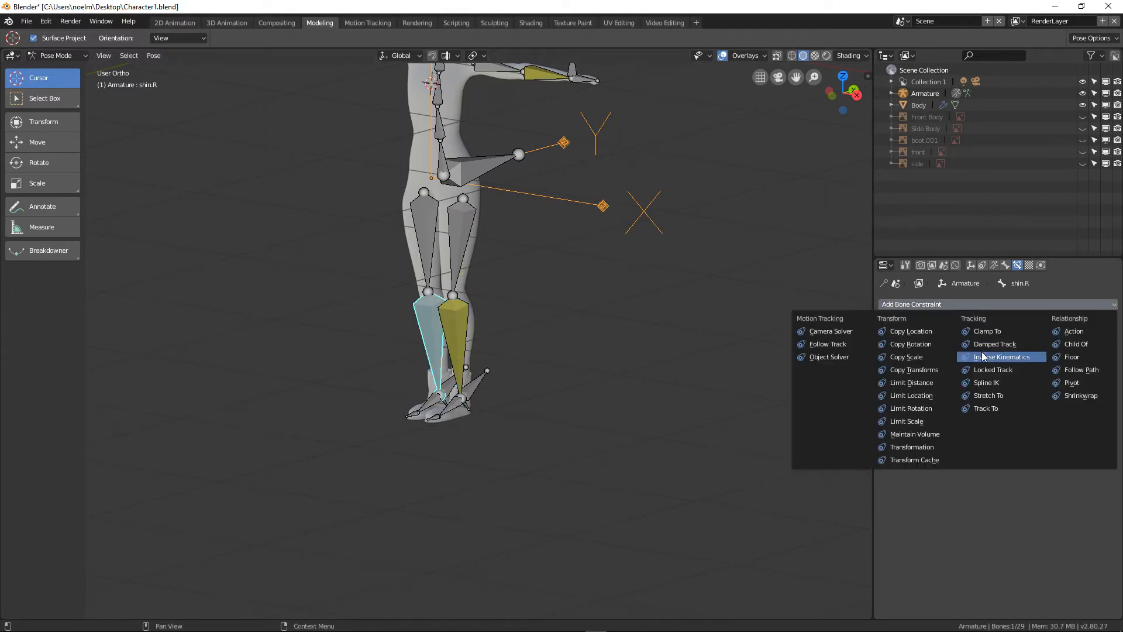
pyautogui.click(981, 356)
pyautogui.click(983, 346)
pyautogui.click(976, 358)
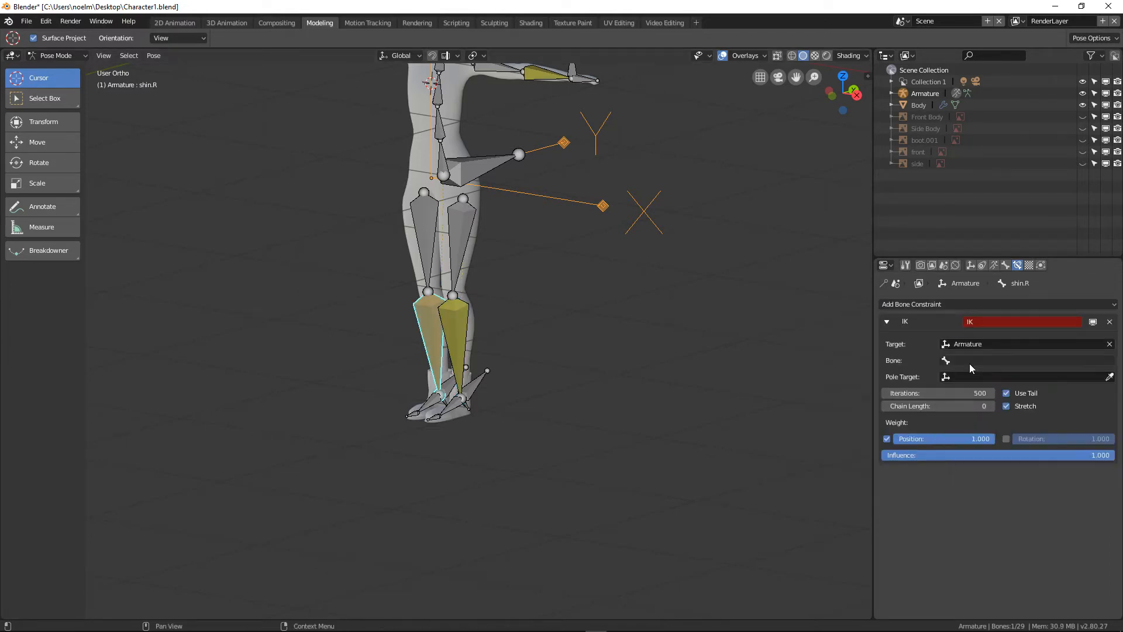
# Set the shin.R IK constraint's target bone to footIK.R and its chain length to 2.
pyautogui.click(969, 361)
pyautogui.scroll(-7, 975, 471)
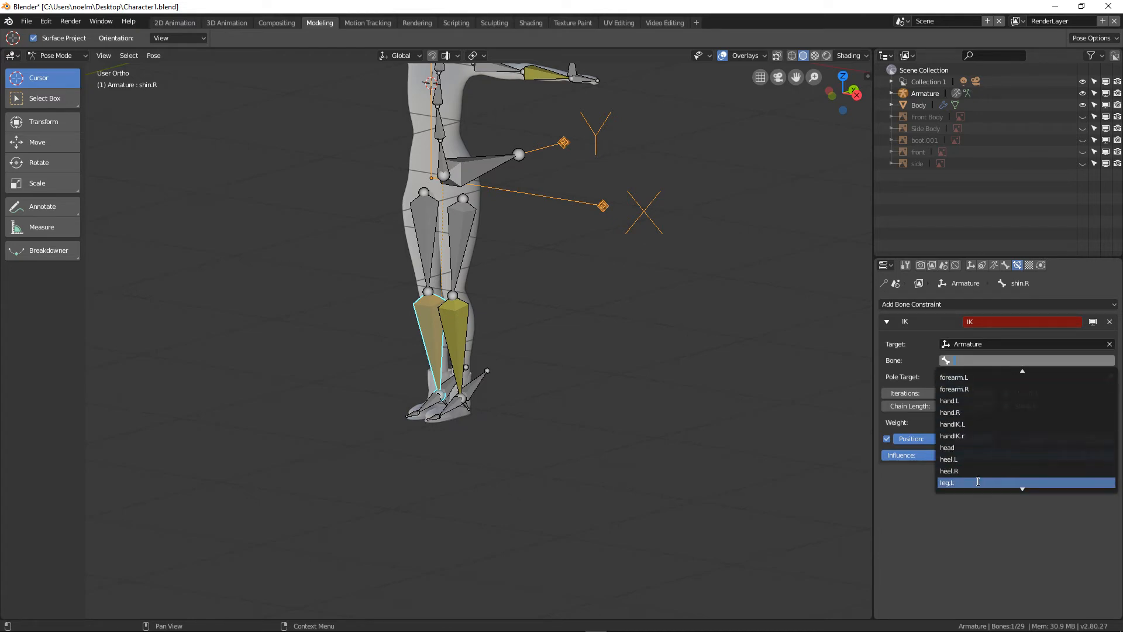
pyautogui.scroll(-3, 977, 473)
pyautogui.scroll(-9, 977, 469)
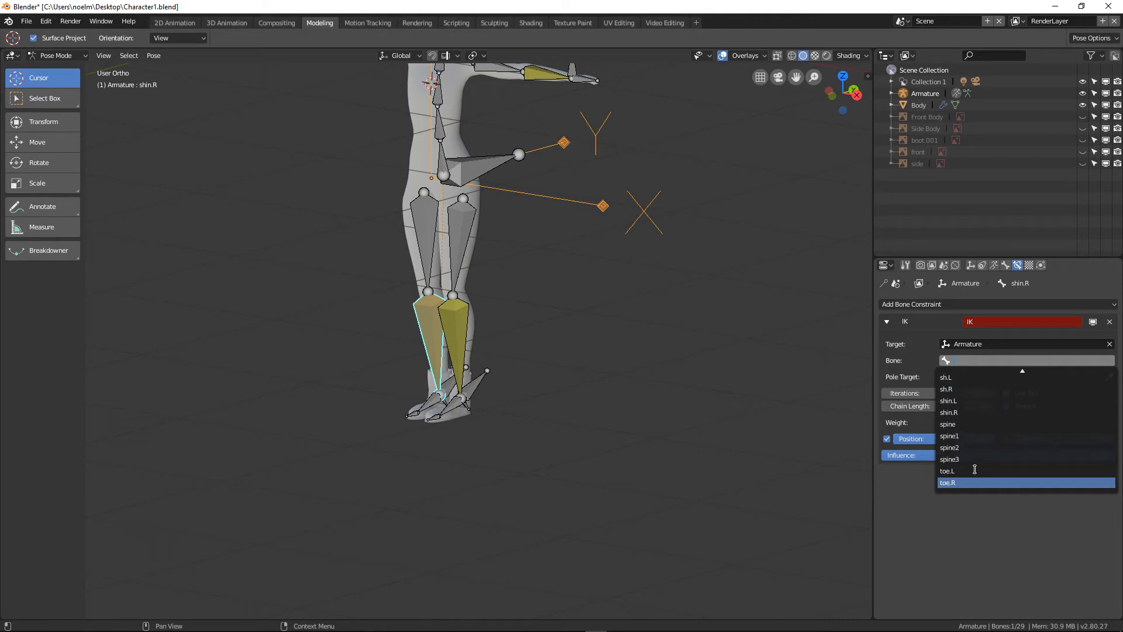
pyautogui.scroll(10, 975, 462)
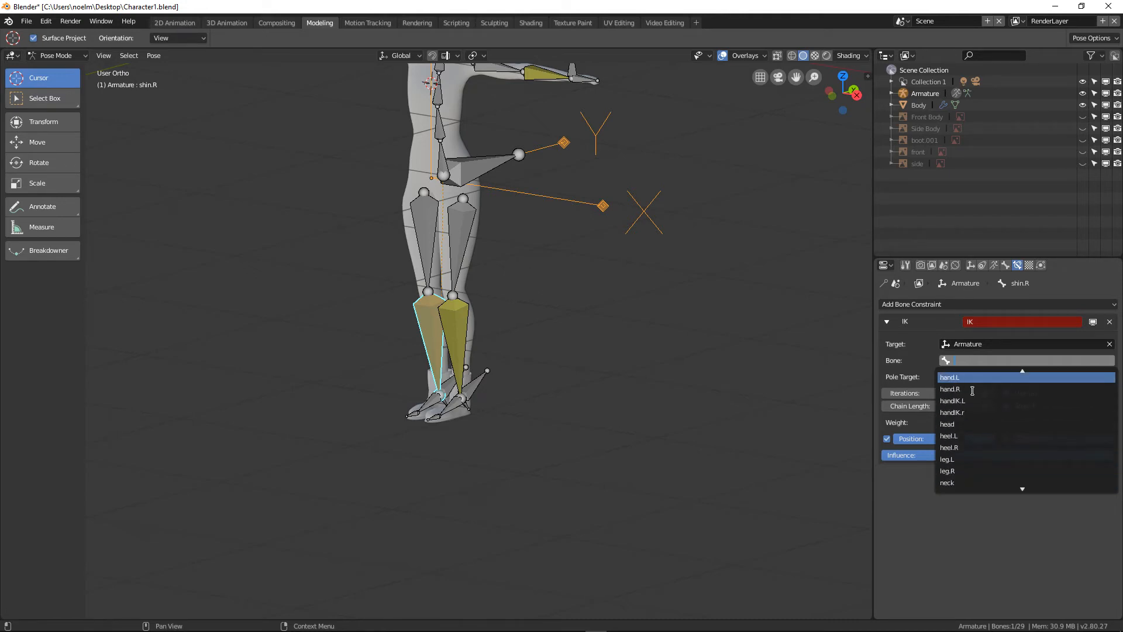
pyautogui.scroll(3, 973, 391)
pyautogui.scroll(2, 977, 391)
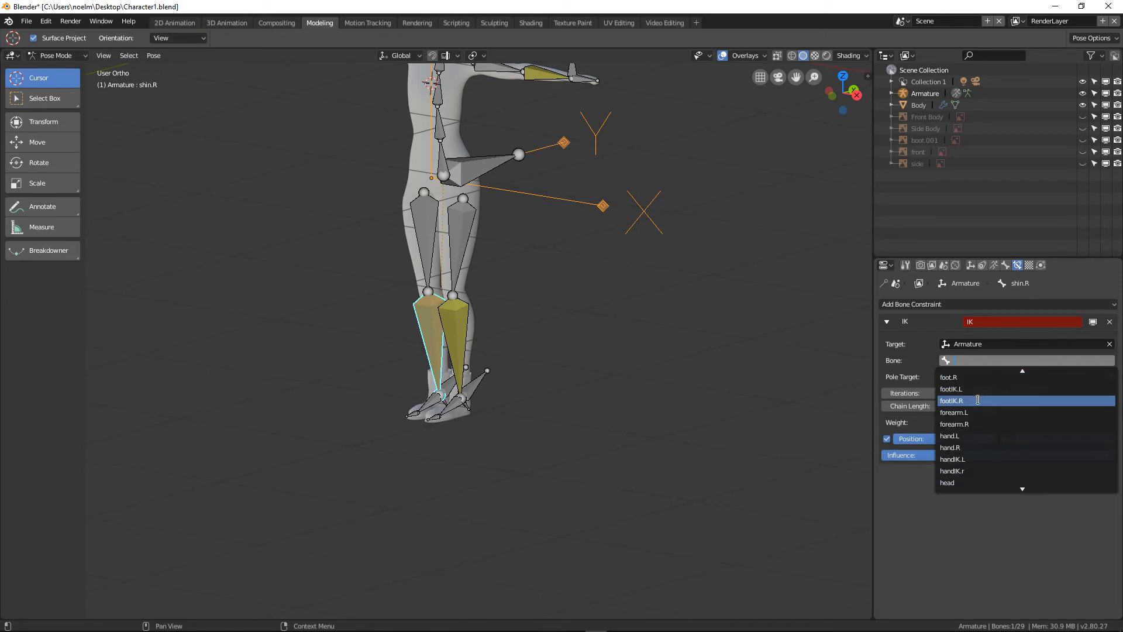
pyautogui.click(978, 400)
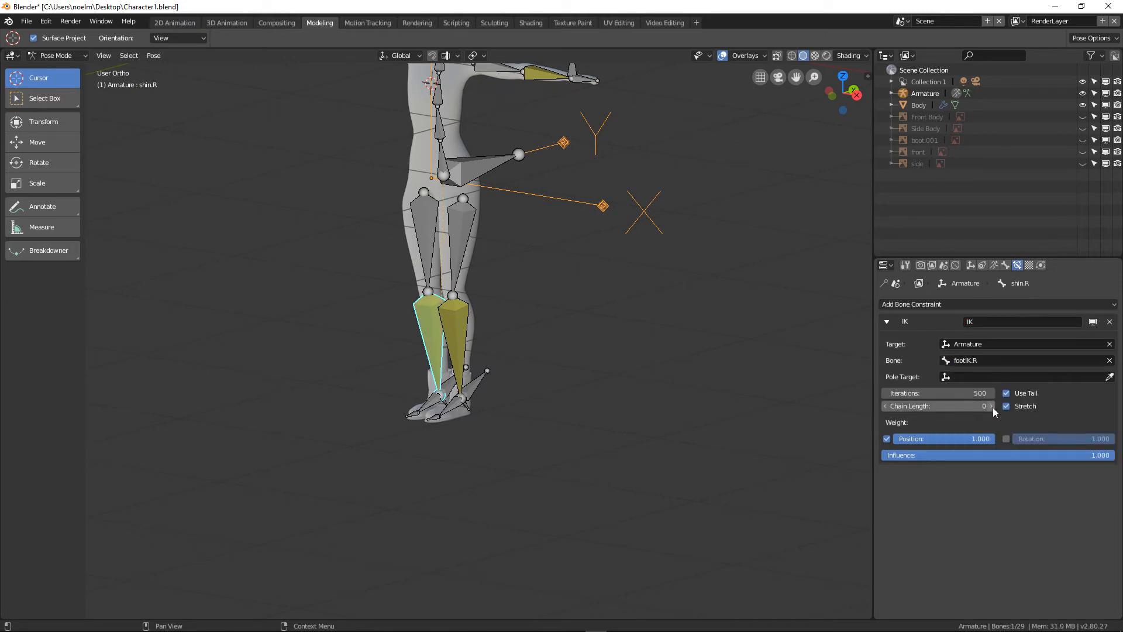
pyautogui.click(992, 407)
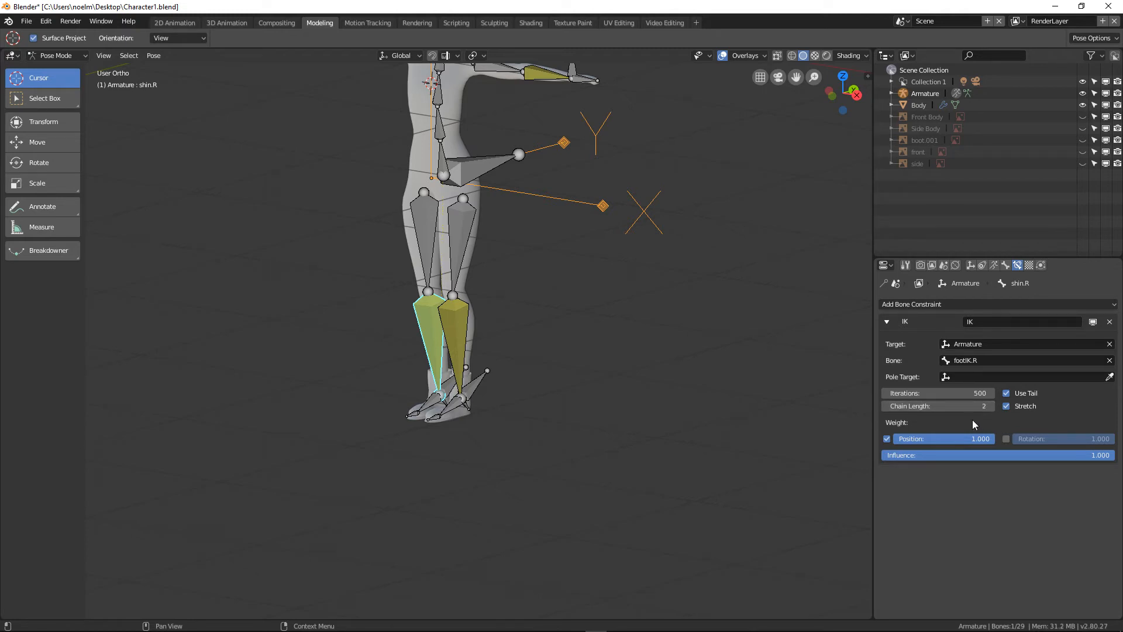
# Test the leg's IK by moving the footIK.L bone back and up, then cancel the move.
pyautogui.click(479, 383)
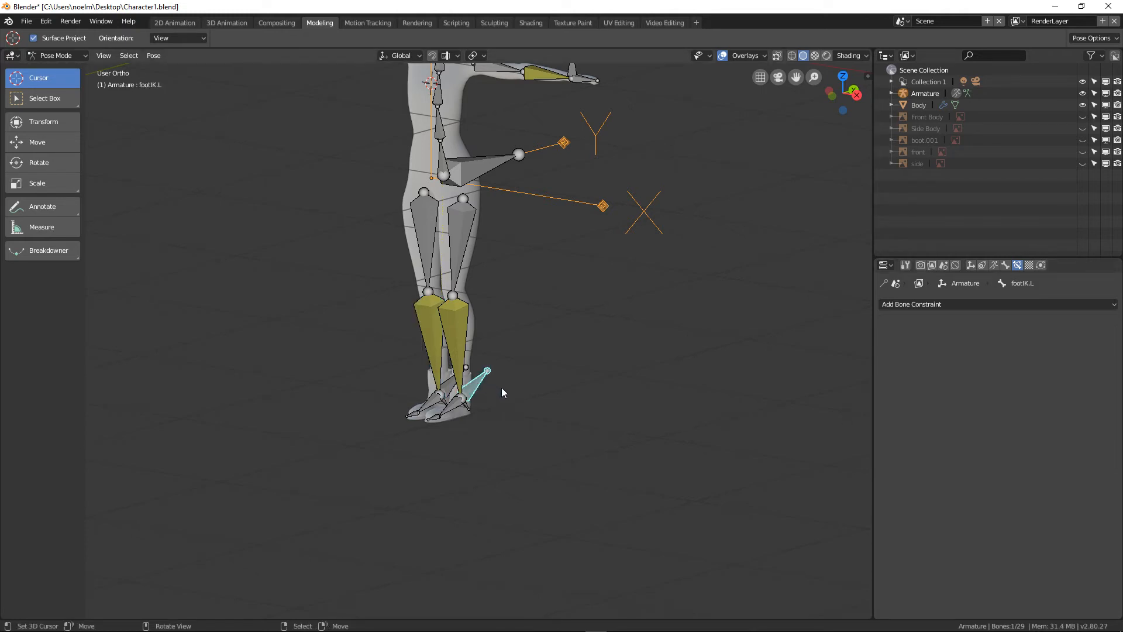
pyautogui.press('g')
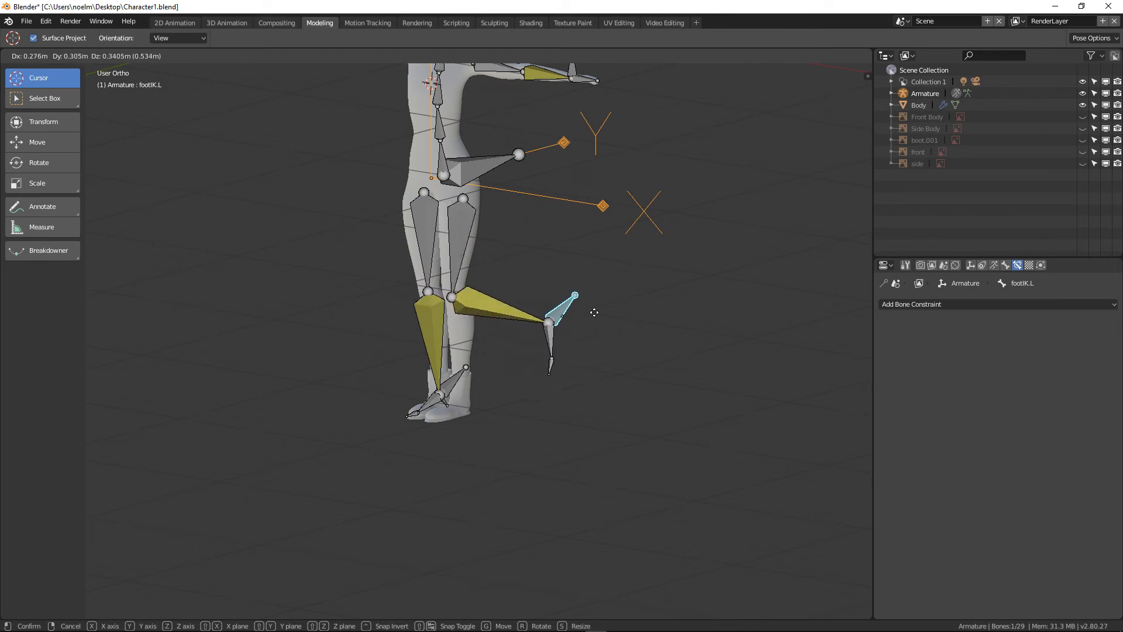
pyautogui.press('Escape')
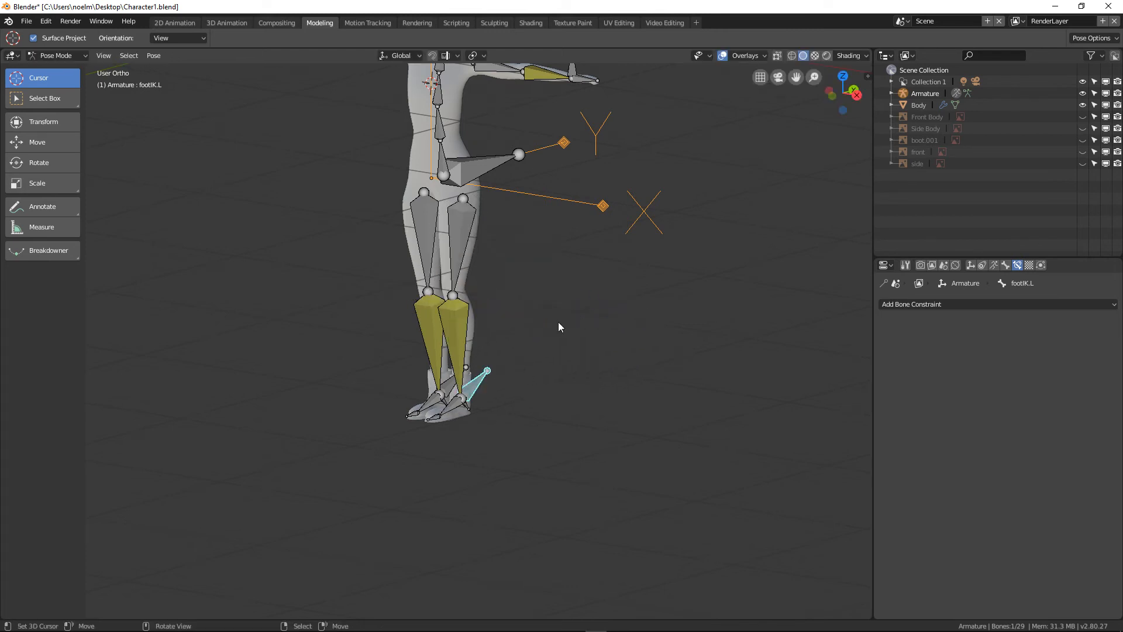
# Test the torso's bending by rotating the spine1 bone in front view, then cancel the rotation.
pyautogui.press('KP_1')
pyautogui.scroll(-3, 533, 319)
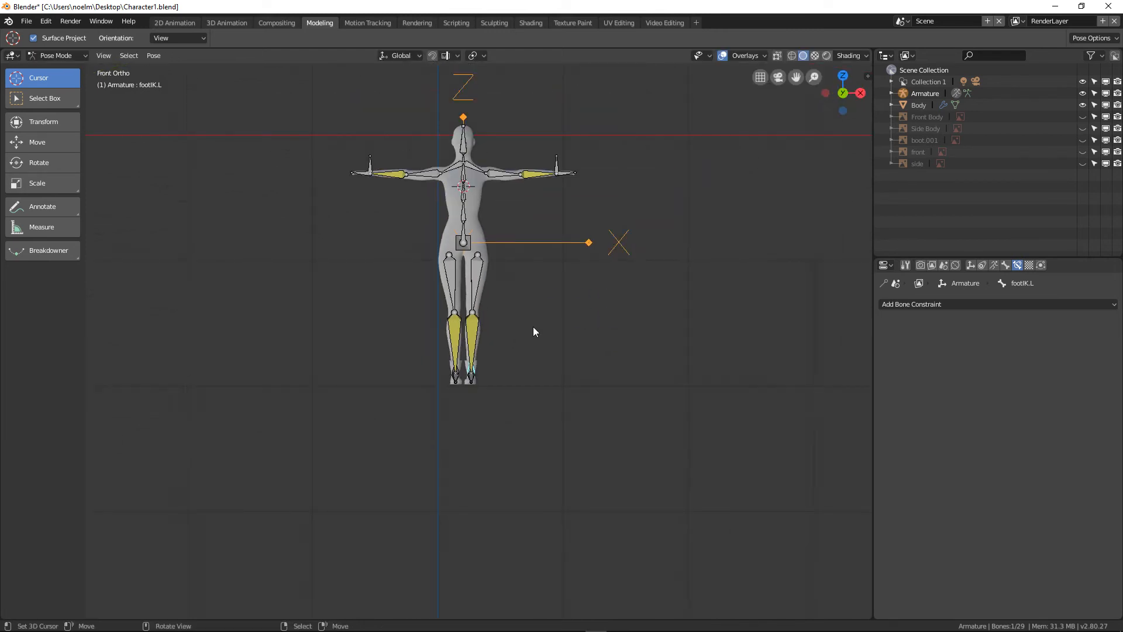
pyautogui.scroll(3, 528, 330)
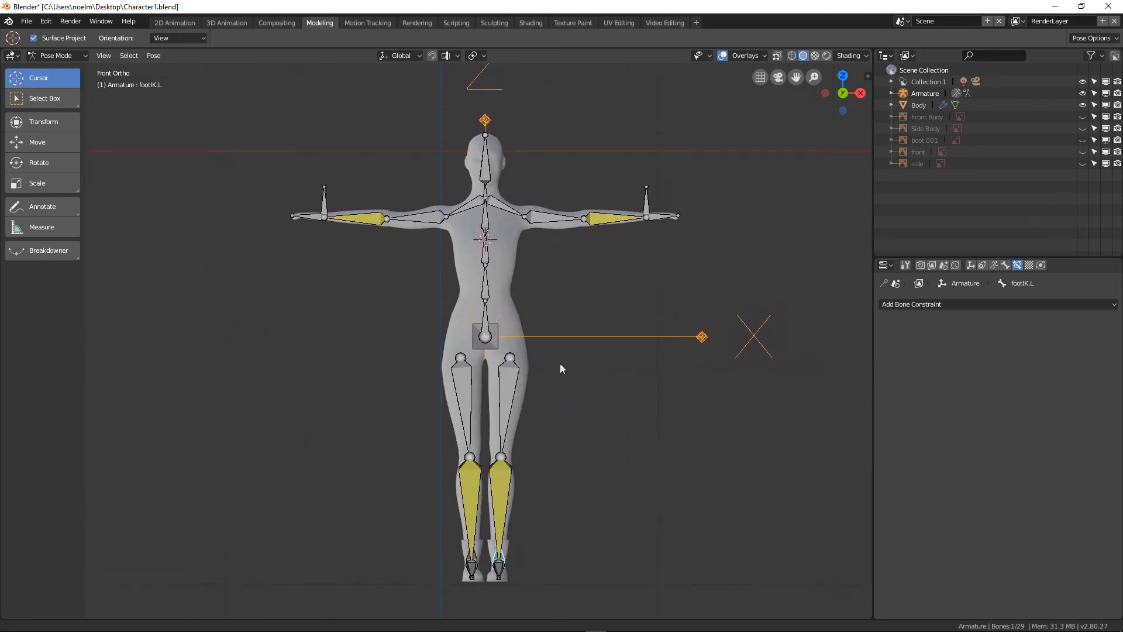
pyautogui.scroll(1, 543, 351)
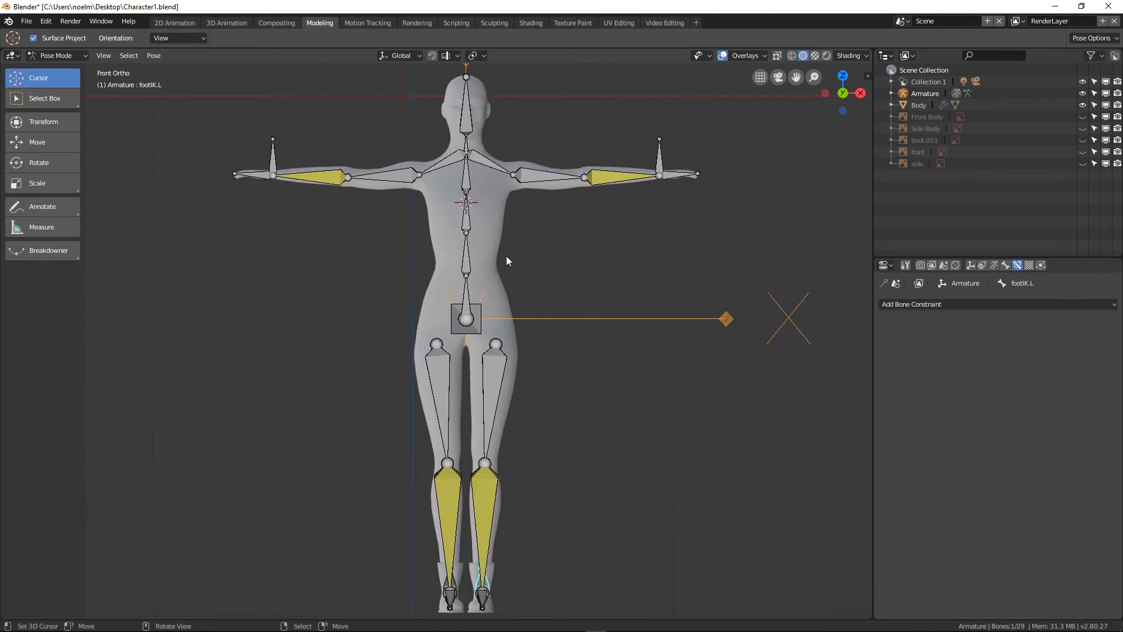
pyautogui.click(468, 247)
pyautogui.press('r')
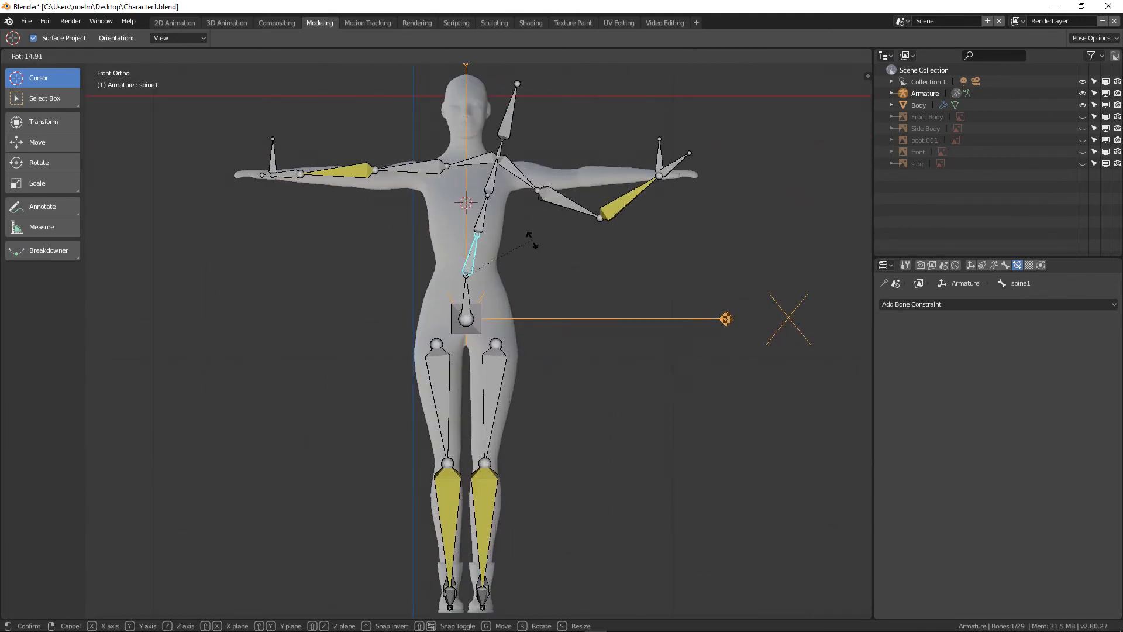
pyautogui.press('Escape')
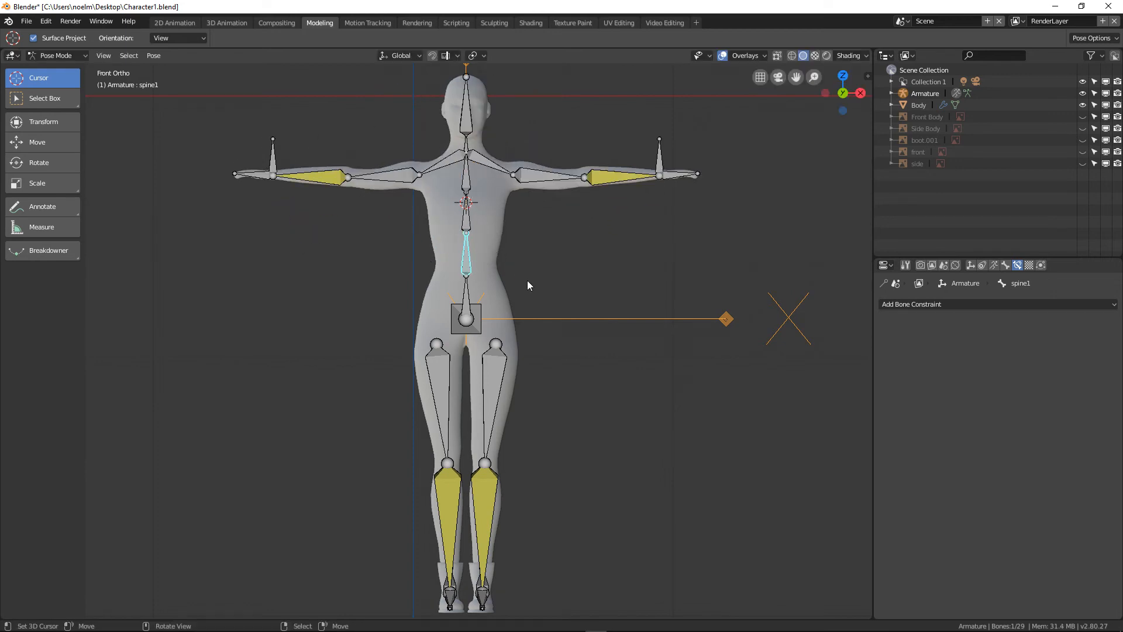
# Test lowering the bend bone in the right and front views, cancelling each move.
pyautogui.press('KP_3')
pyautogui.rightClick(512, 317)
pyautogui.press('g')
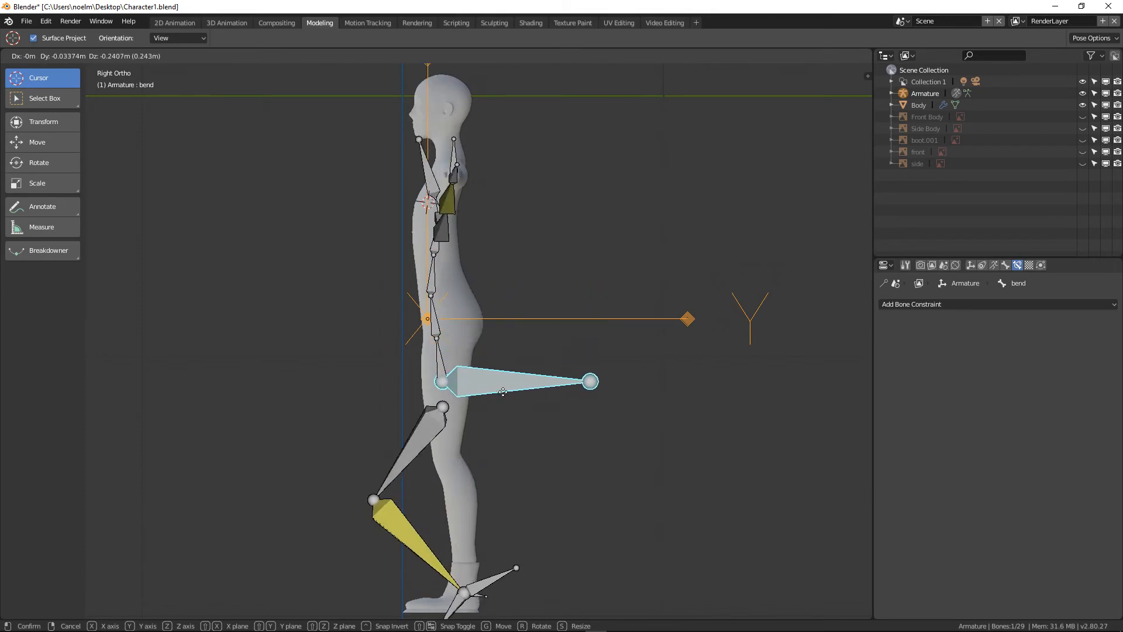
pyautogui.rightClick(532, 260)
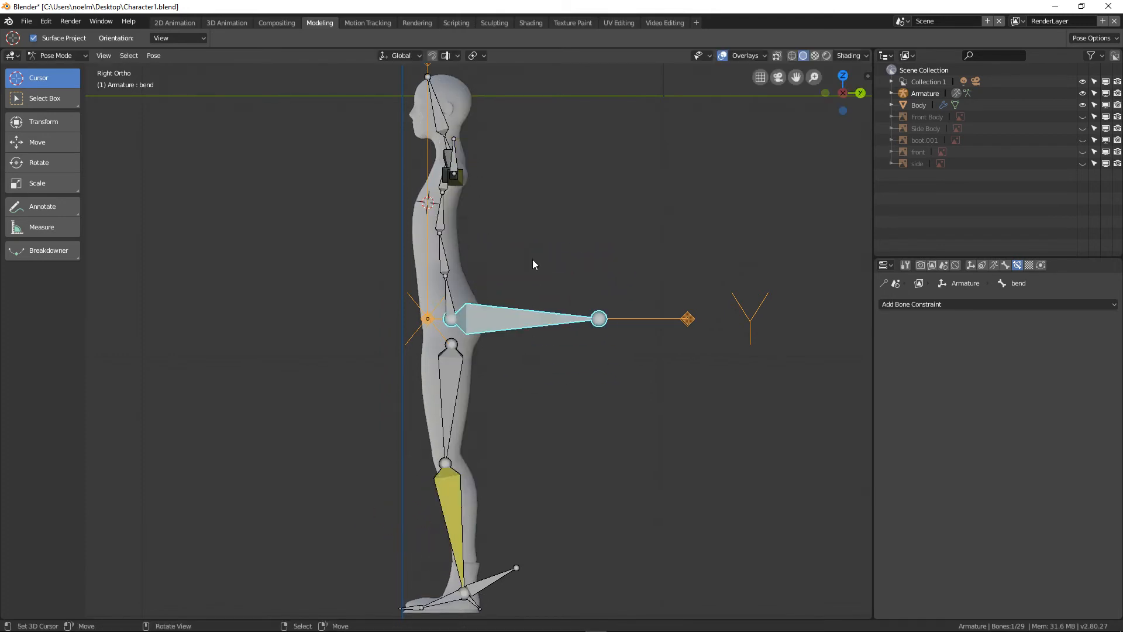
pyautogui.press('KP_1')
pyautogui.press('g')
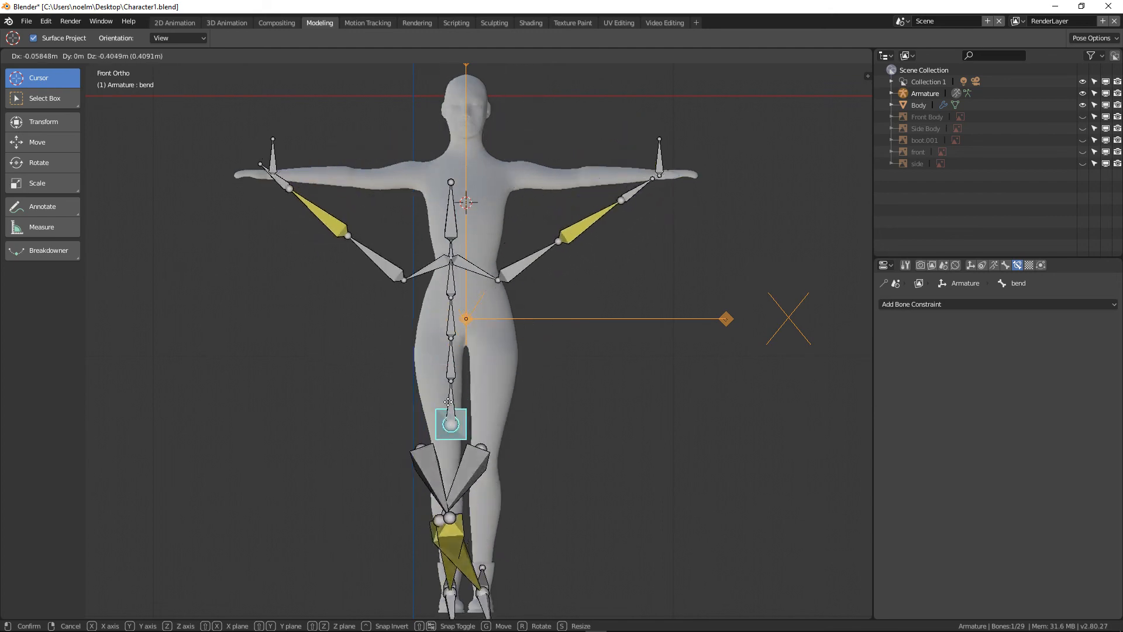
pyautogui.rightClick(466, 322)
# Add handIK.r and handIK.L to the bend bone selection and test moving the three bones together, cancelling the move.
pyautogui.keyDown('shift'); pyautogui.click(273, 154); pyautogui.keyUp('shift')
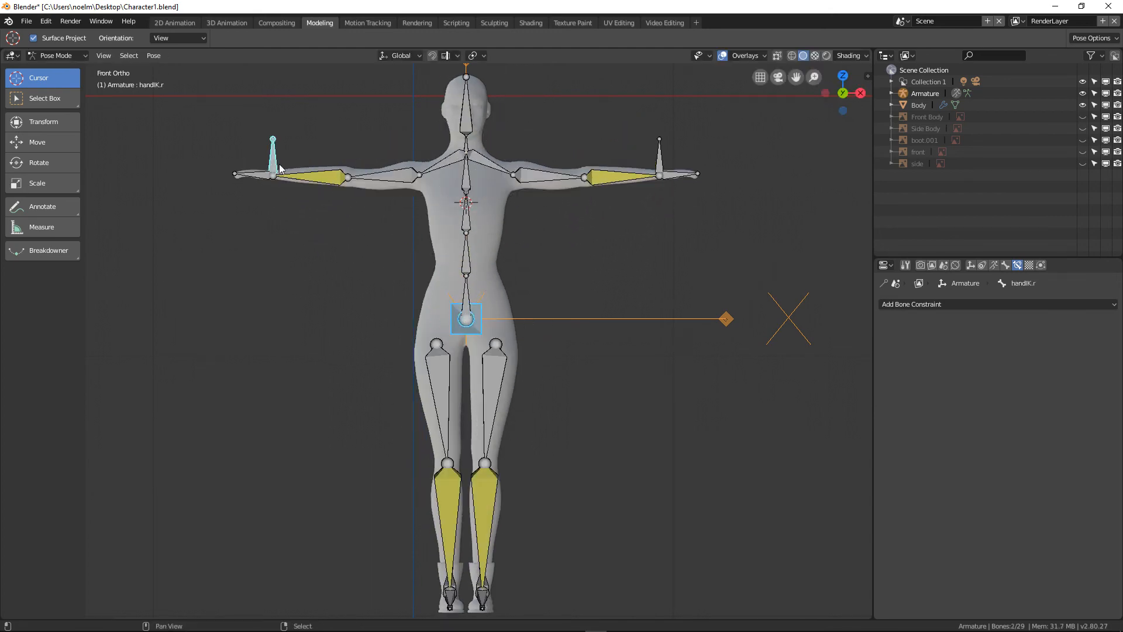
pyautogui.keyDown('shift'); pyautogui.click(660, 155); pyautogui.keyUp('shift')
pyautogui.press('g')
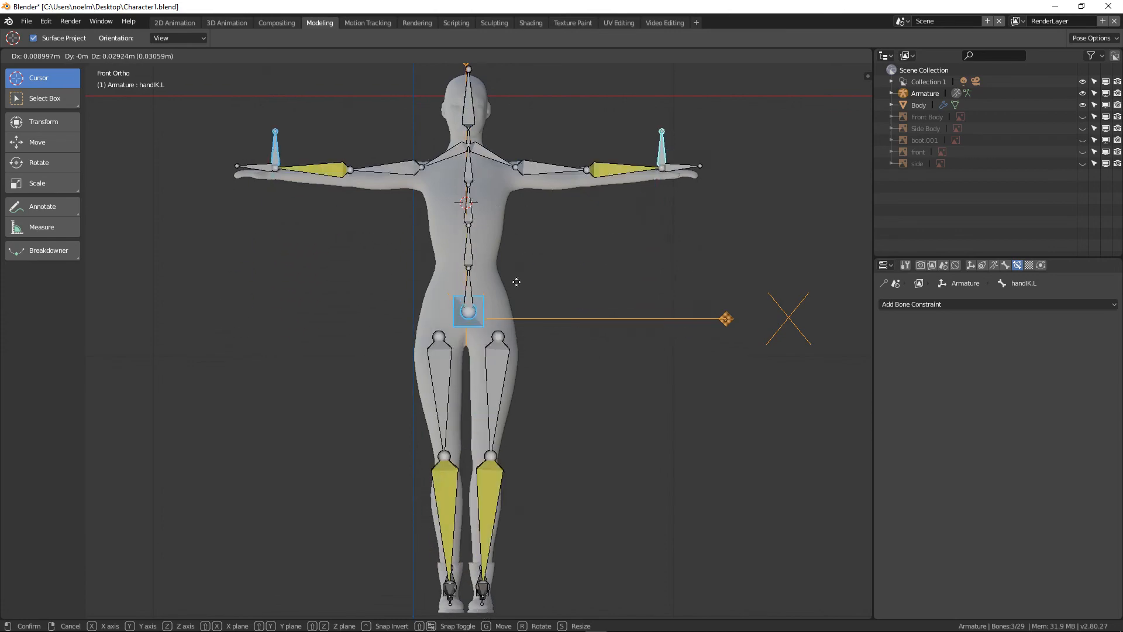
pyautogui.rightClick(518, 373)
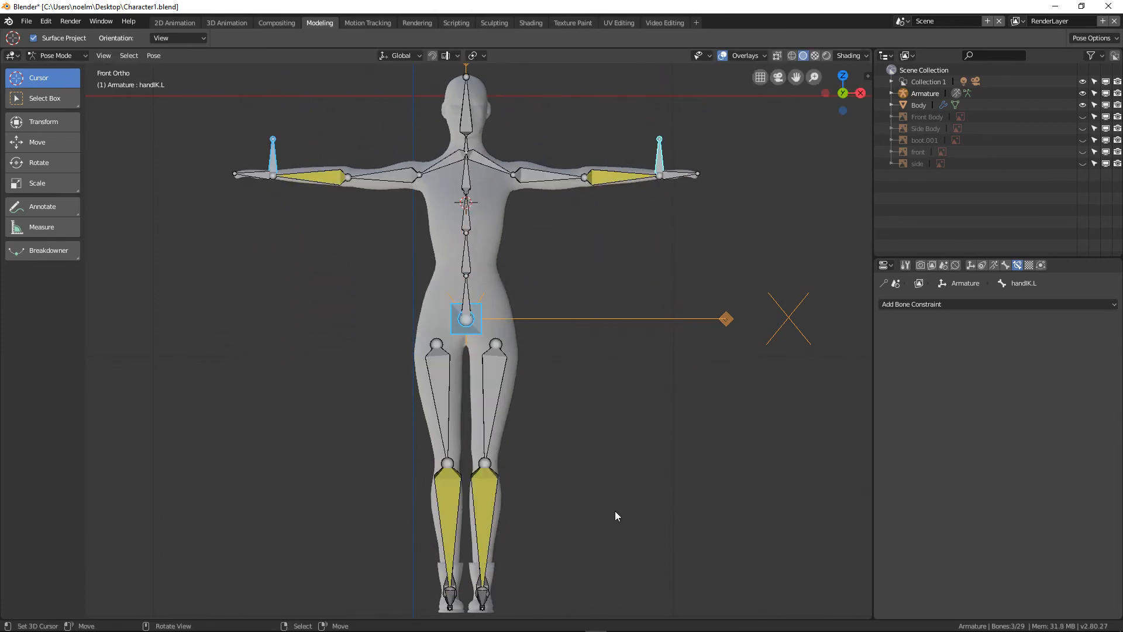
# Add both foot IK bones to the selection and test moving the whole rig, then cancel the move.
pyautogui.moveTo(615, 511); pyautogui.dragTo(519, 542, button='middle')
pyautogui.keyDown('shift'); pyautogui.click(506, 551); pyautogui.keyUp('shift')
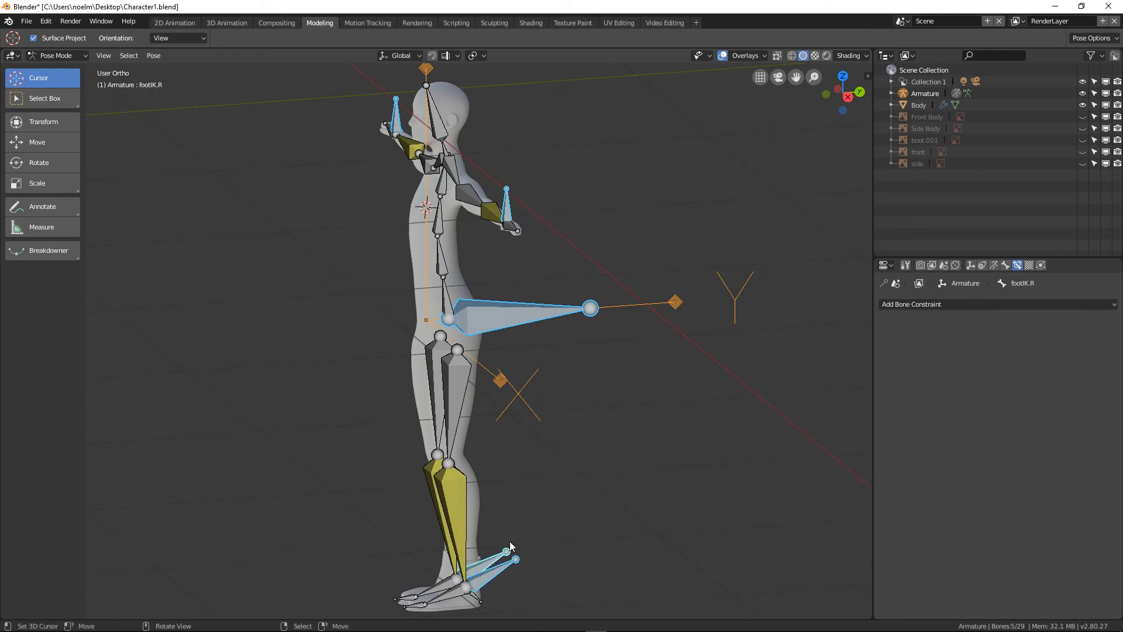
pyautogui.press('g')
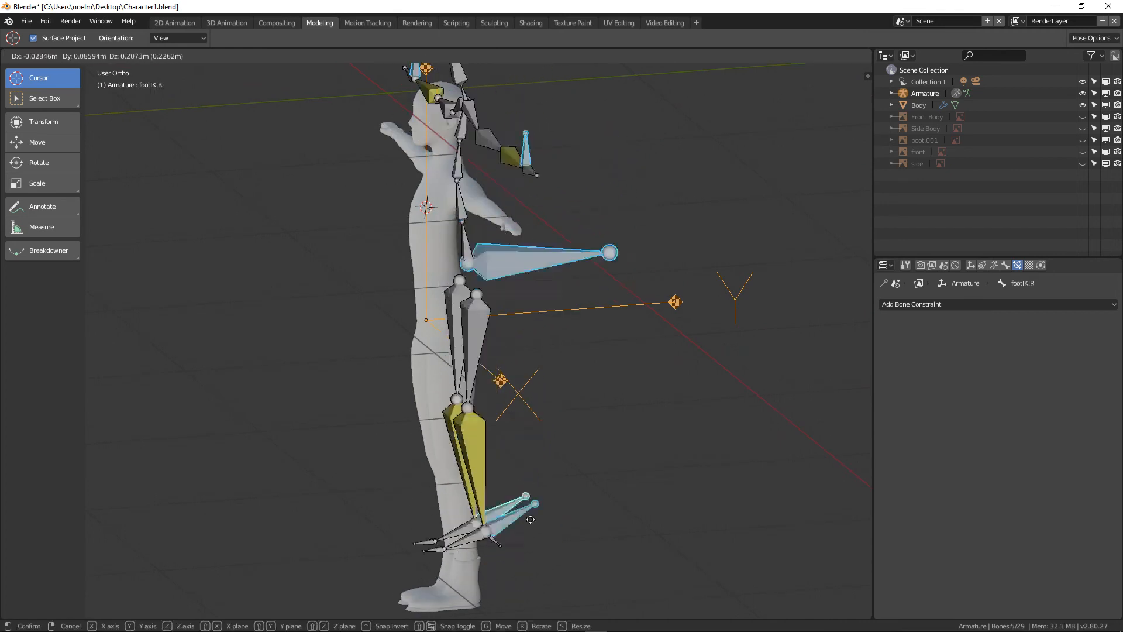
pyautogui.press('Escape')
# Select only the bend bone and inspect the rig from several angles, ending in the front view.
pyautogui.click(559, 307)
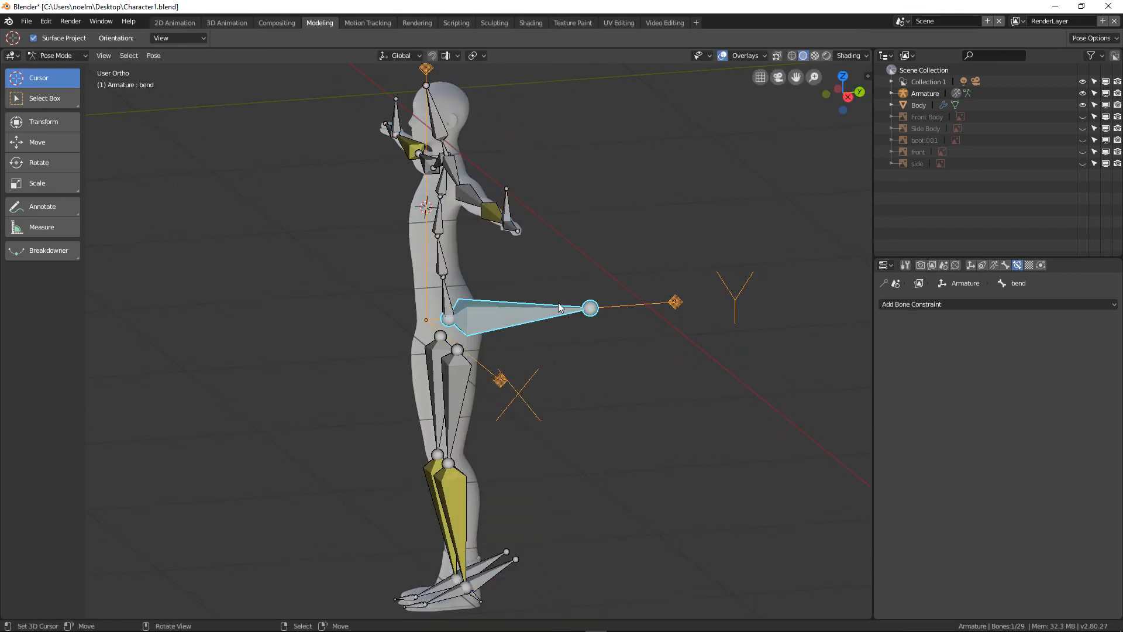
pyautogui.press('KP_1')
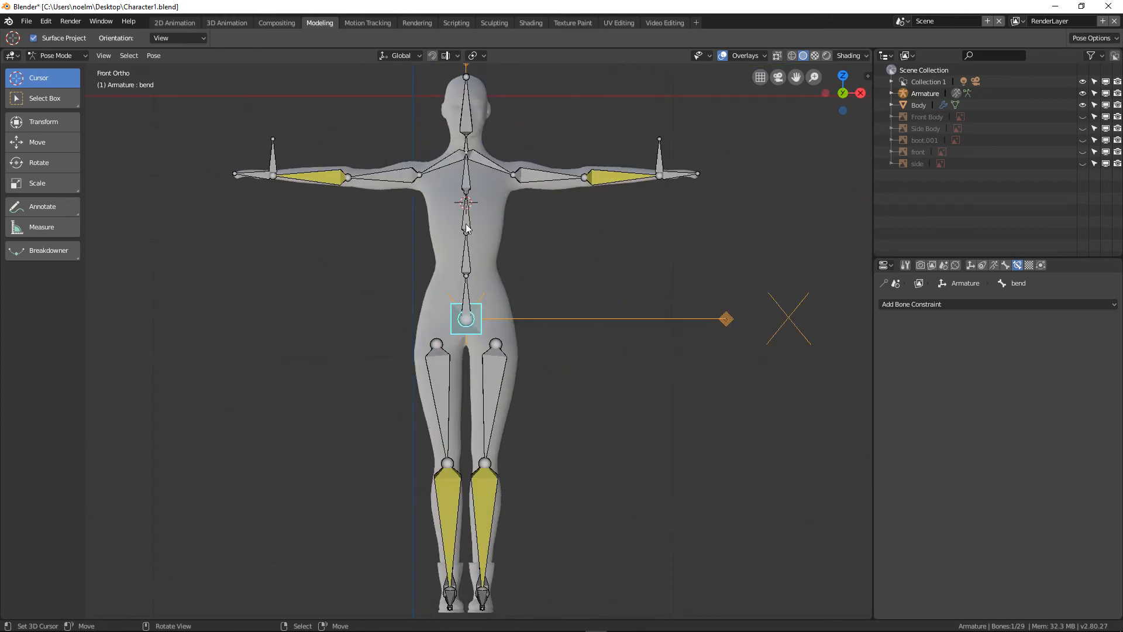
pyautogui.scroll(-1, 477, 220)
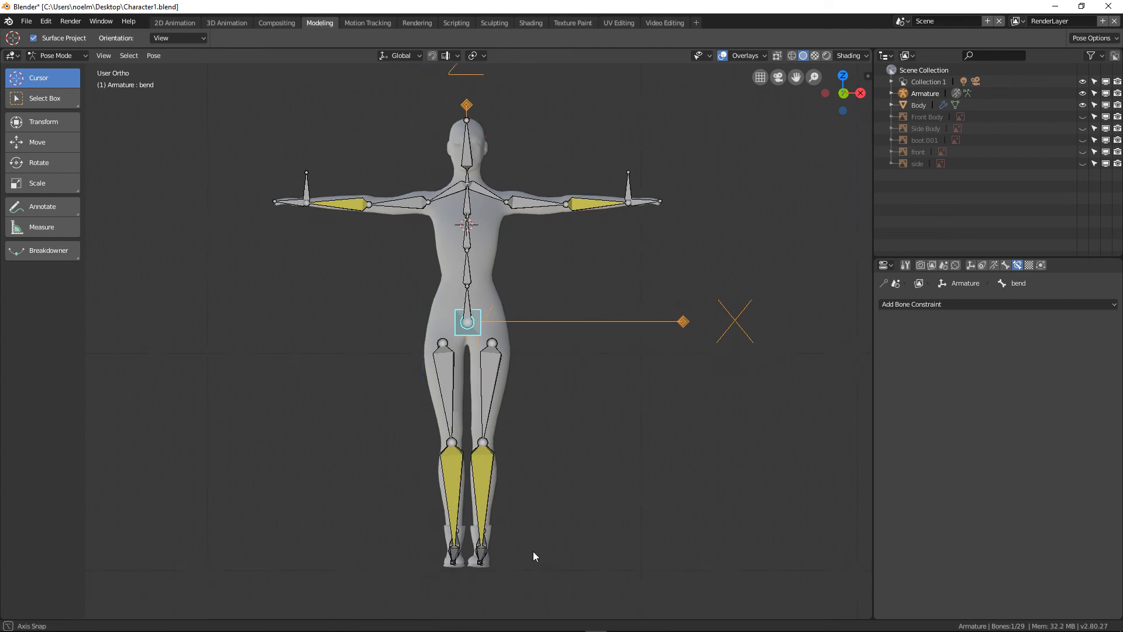
pyautogui.moveTo(533, 553); pyautogui.dragTo(499, 584, button='middle')
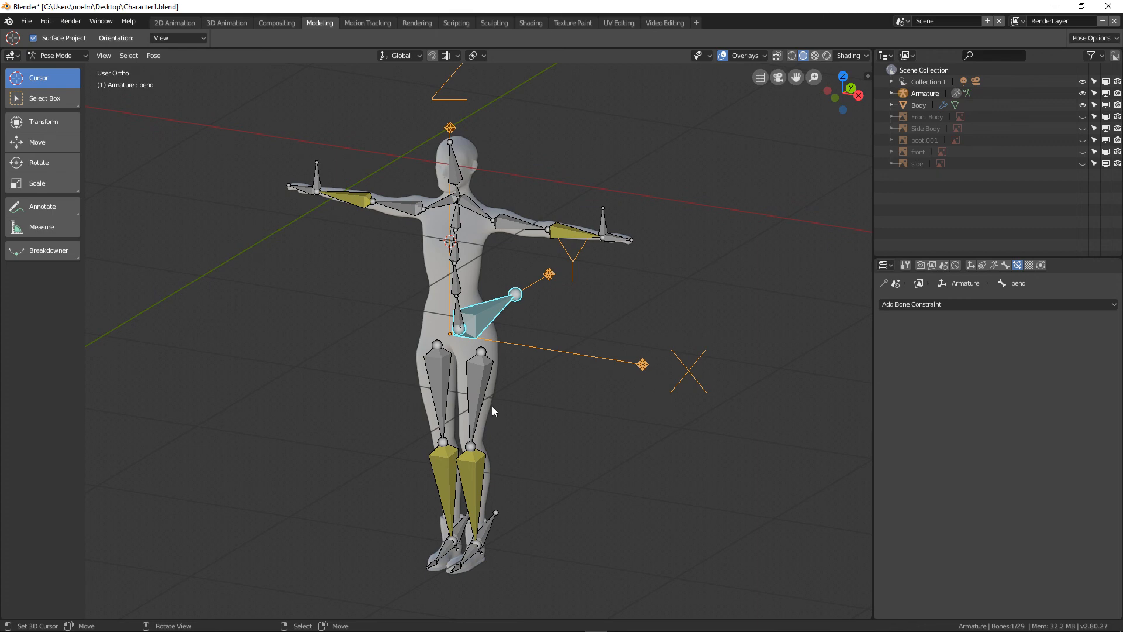
pyautogui.moveTo(412, 318); pyautogui.dragTo(494, 318, button='middle')
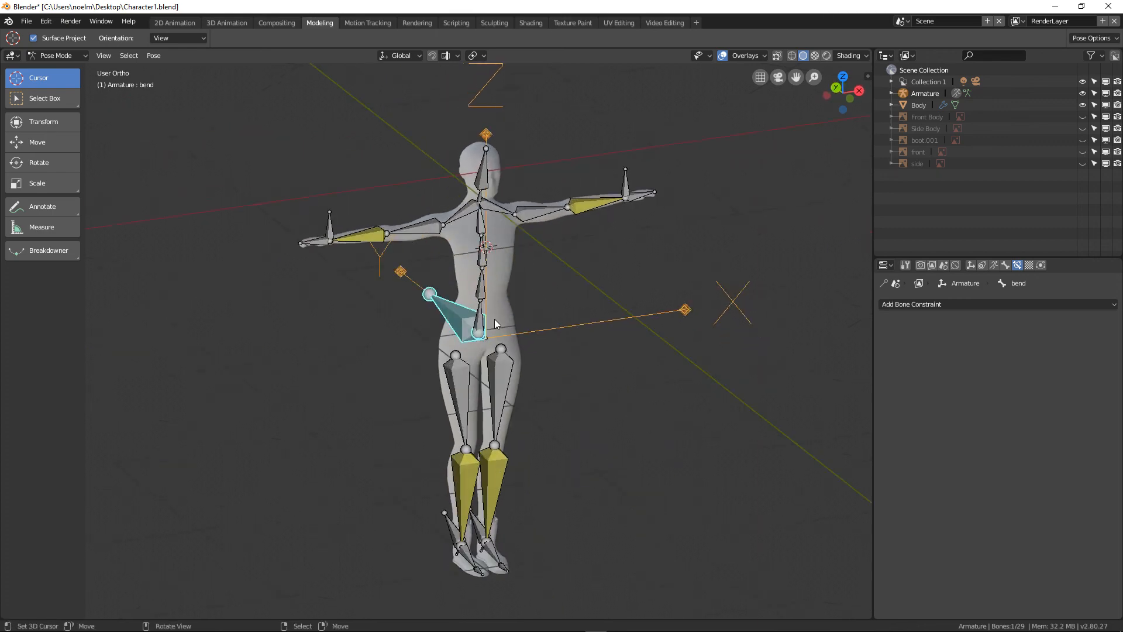
pyautogui.press('KP_1')
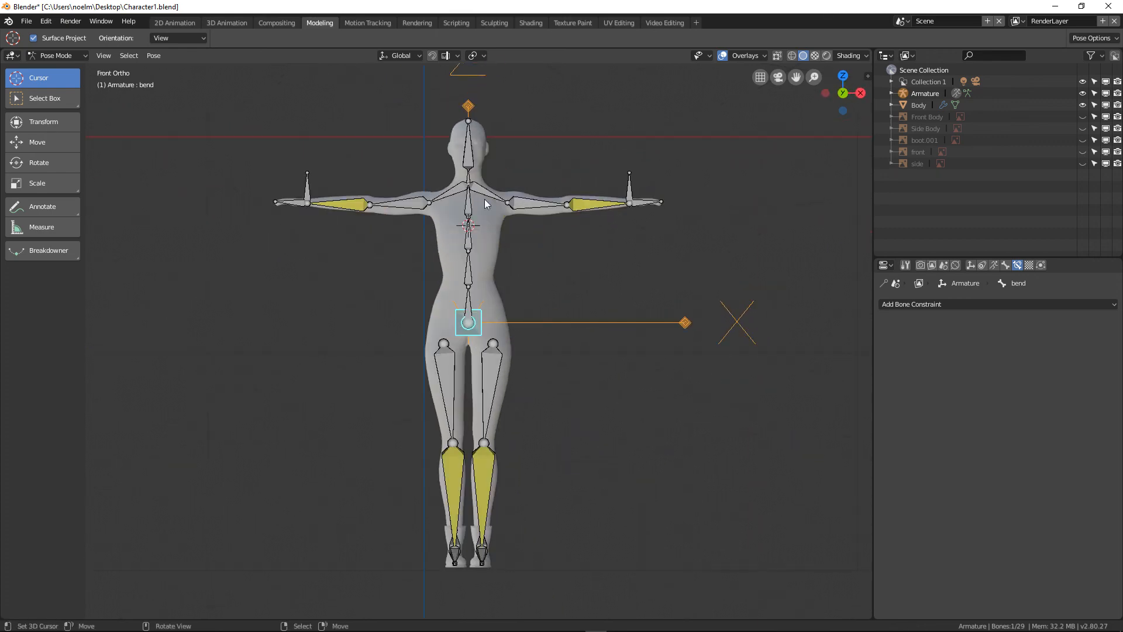